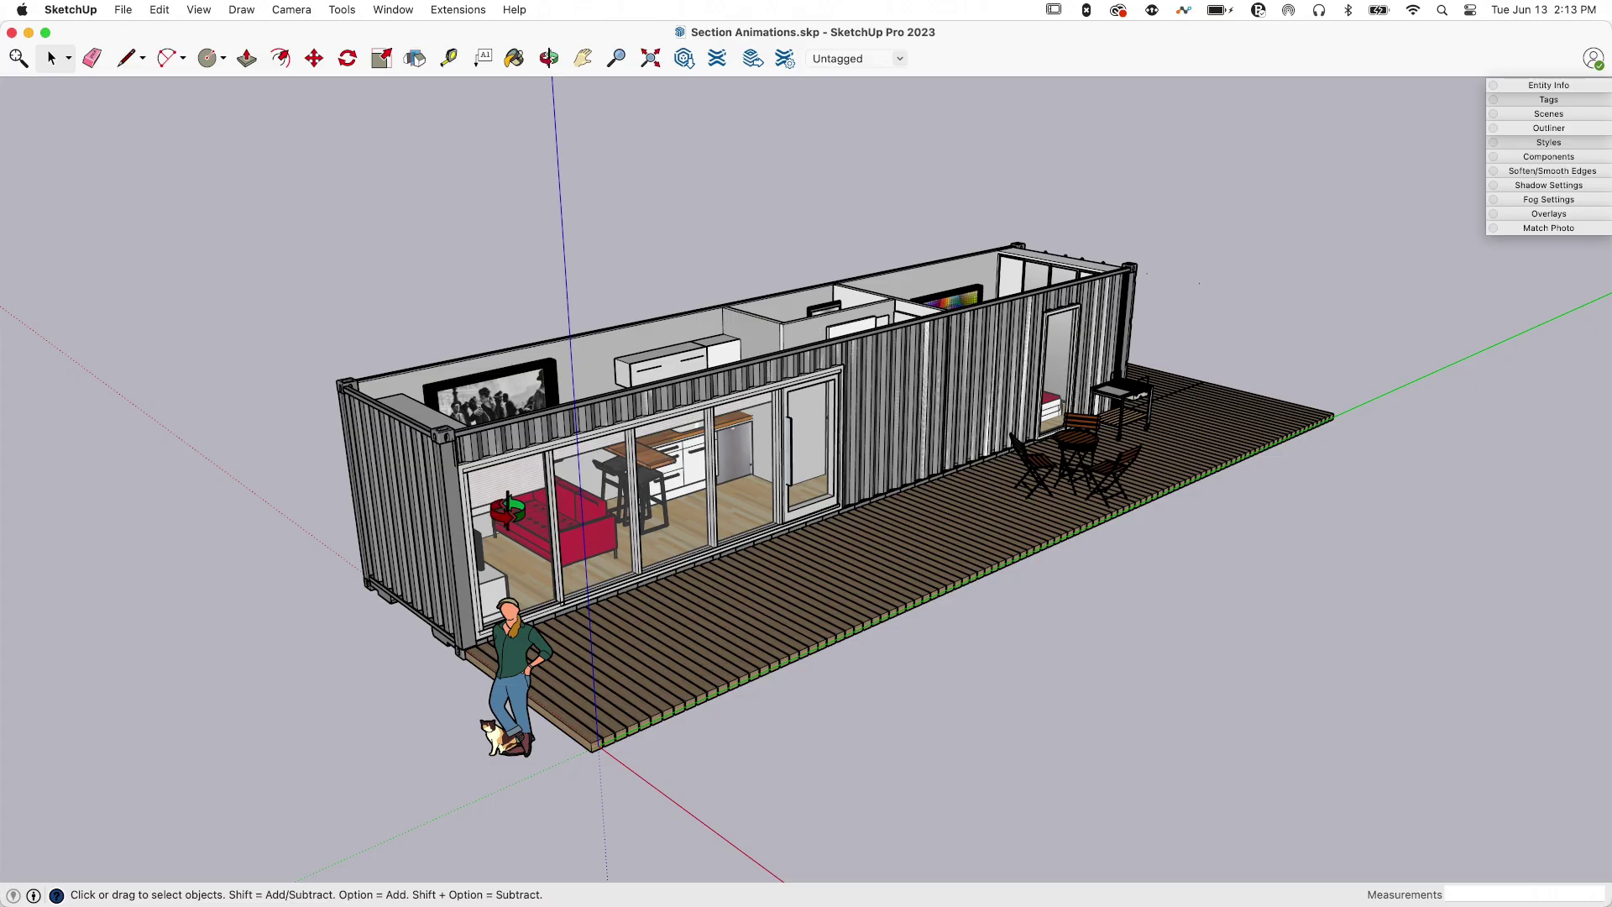
Step: Open the Scenes settings for the container house model
middle_drag(508, 510, 457, 556)
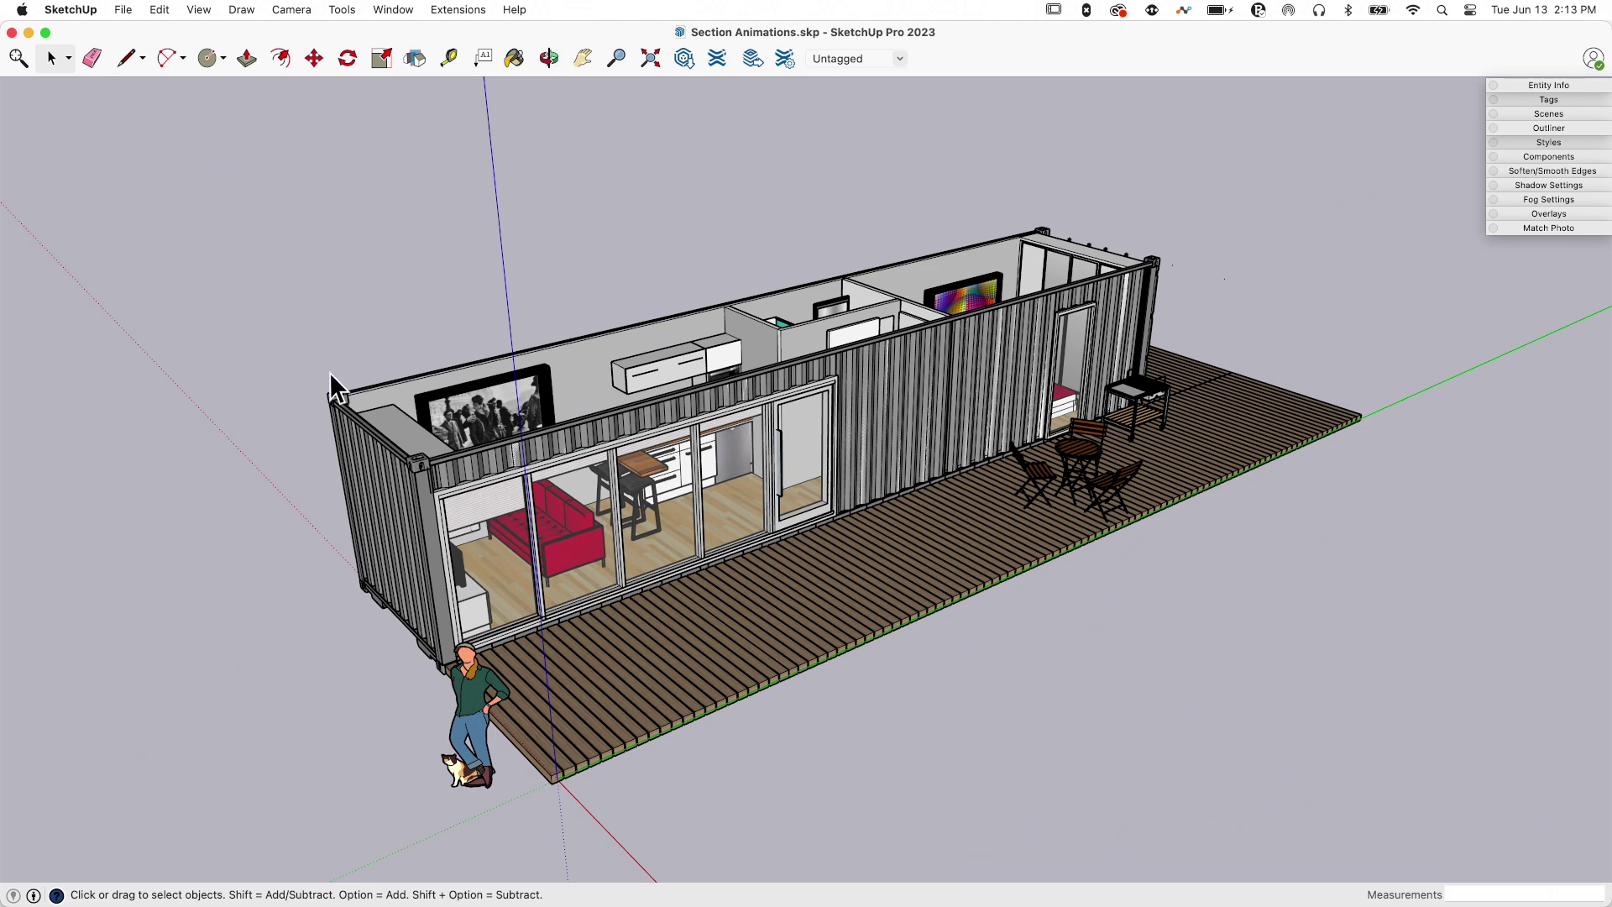
middle_drag(651, 365, 606, 352)
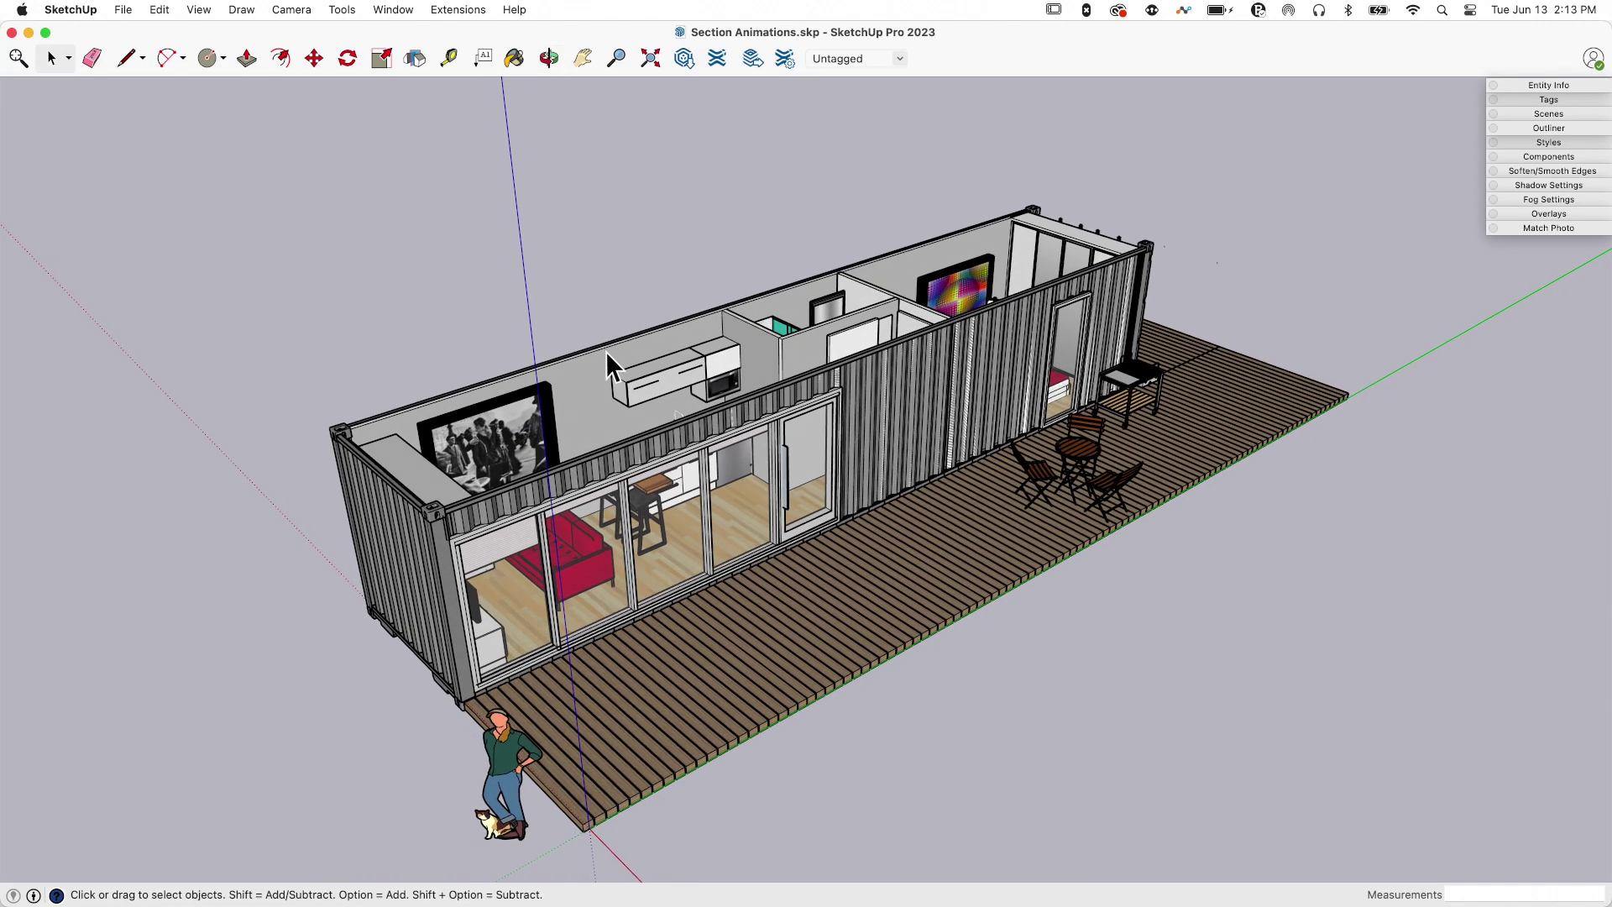
click(1534, 111)
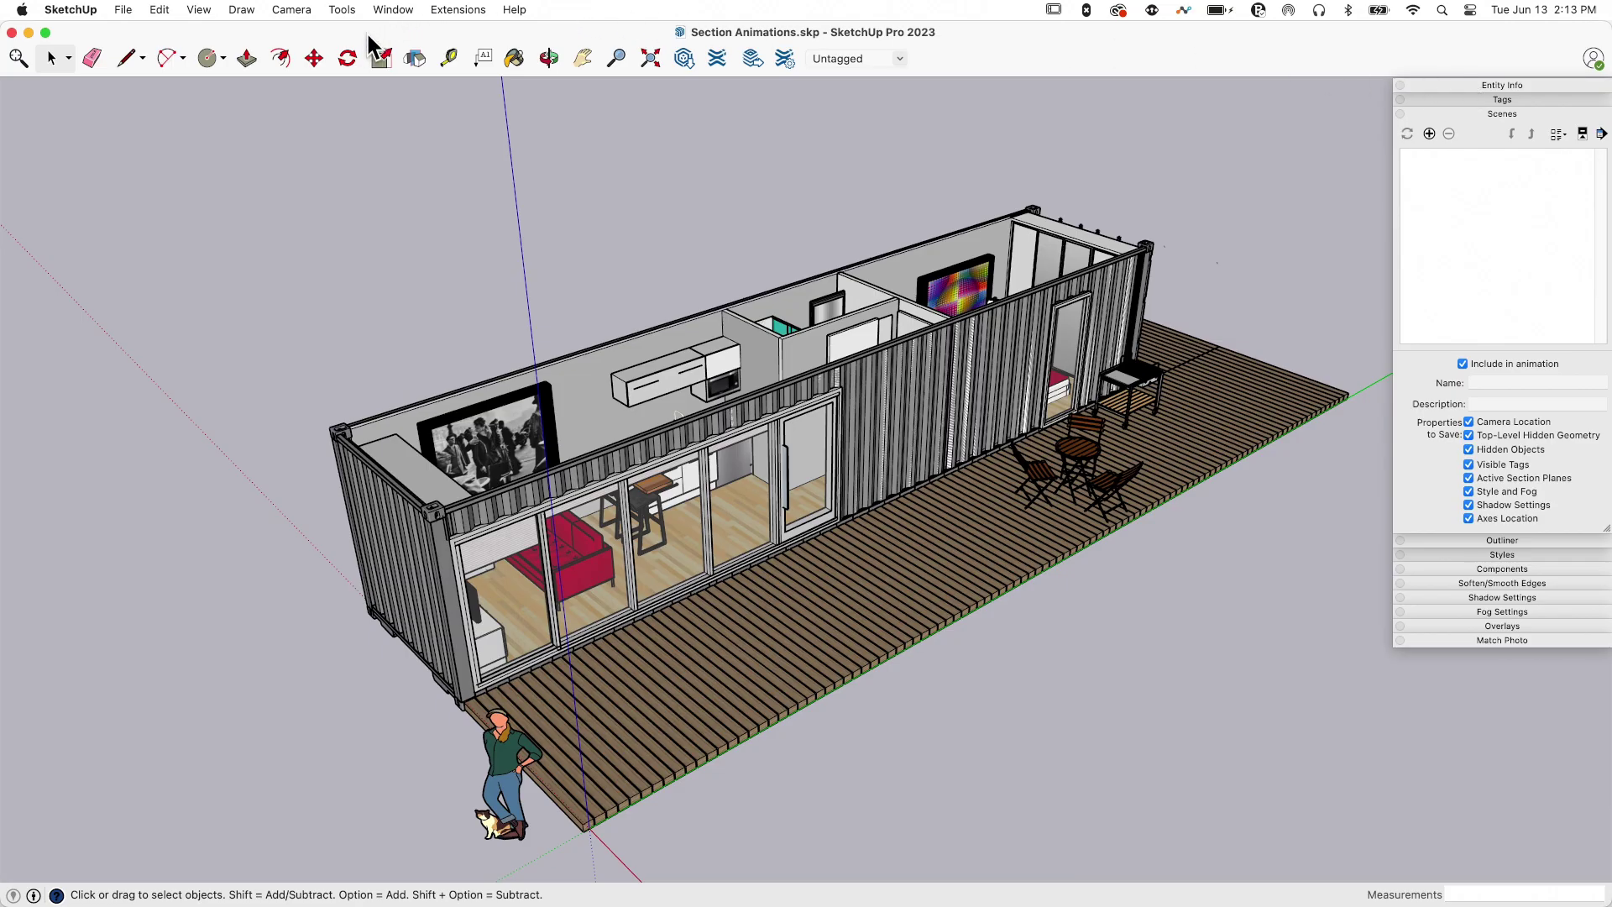
Step: Place a section plane parallel to the container's end wall beside the standing figure
click(345, 11)
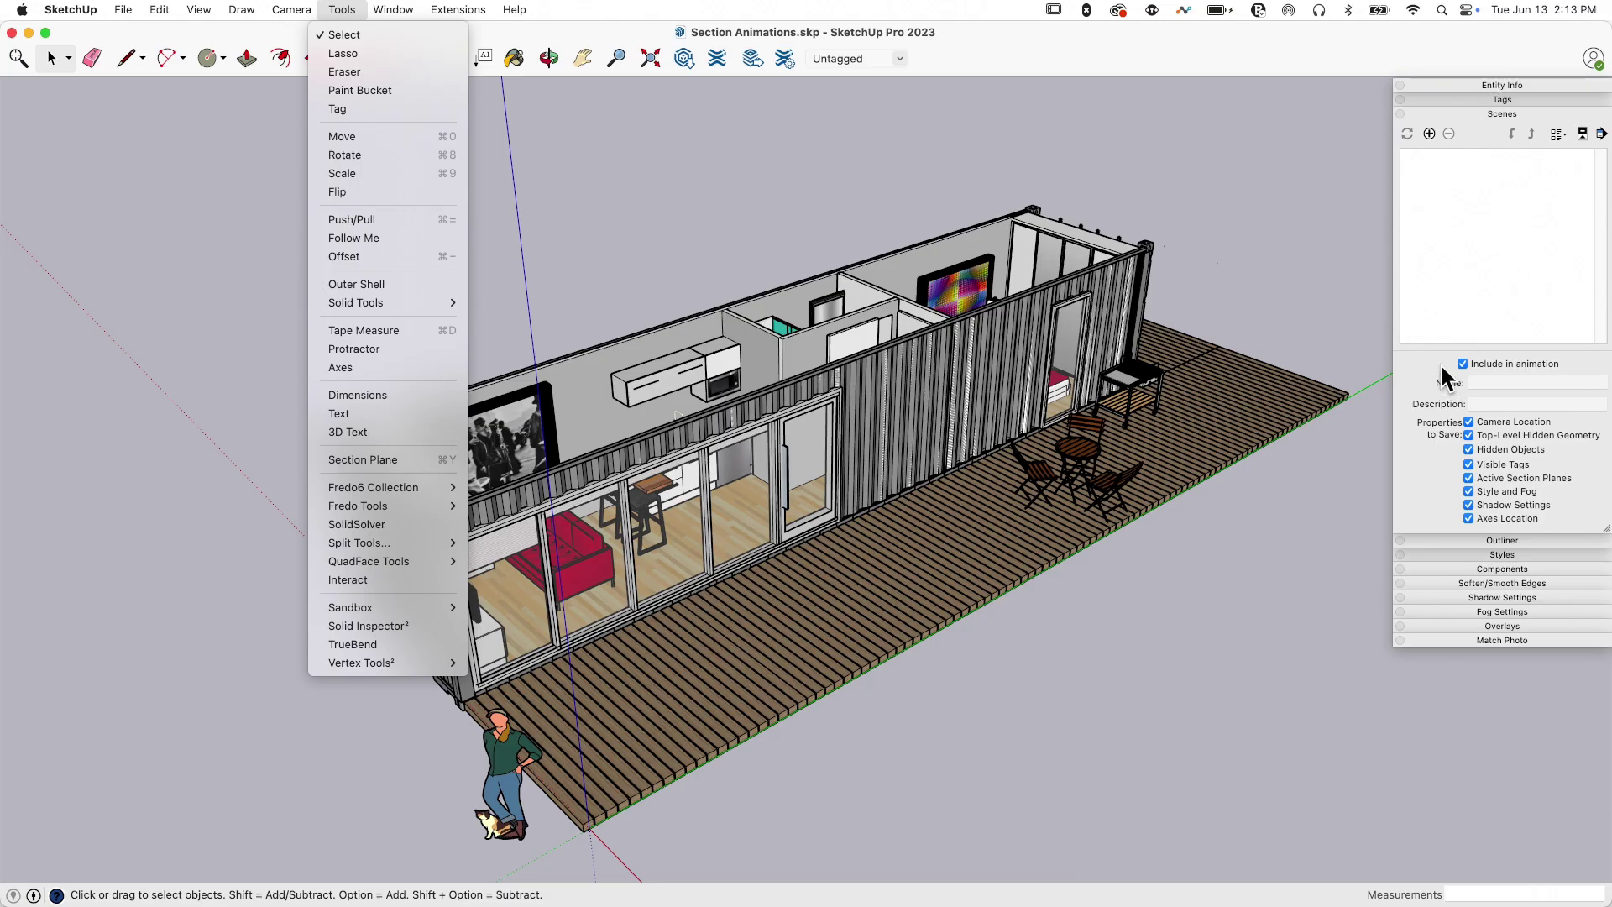
click(999, 126)
scroll(999, 126, down, 5)
middle_drag(871, 330, 840, 315)
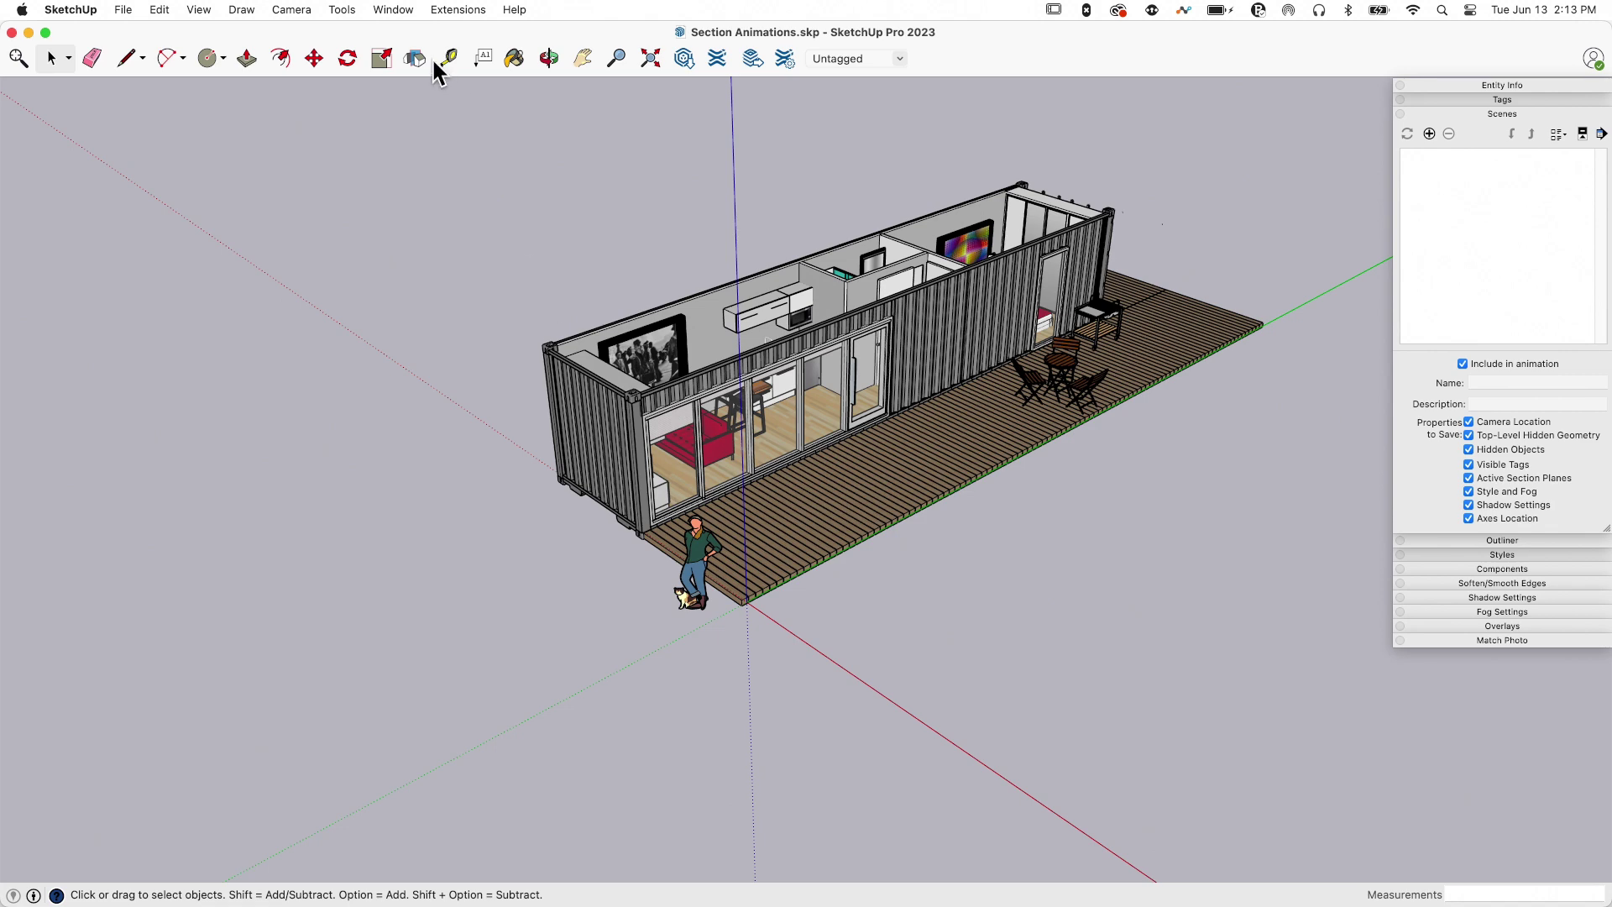
click(341, 9)
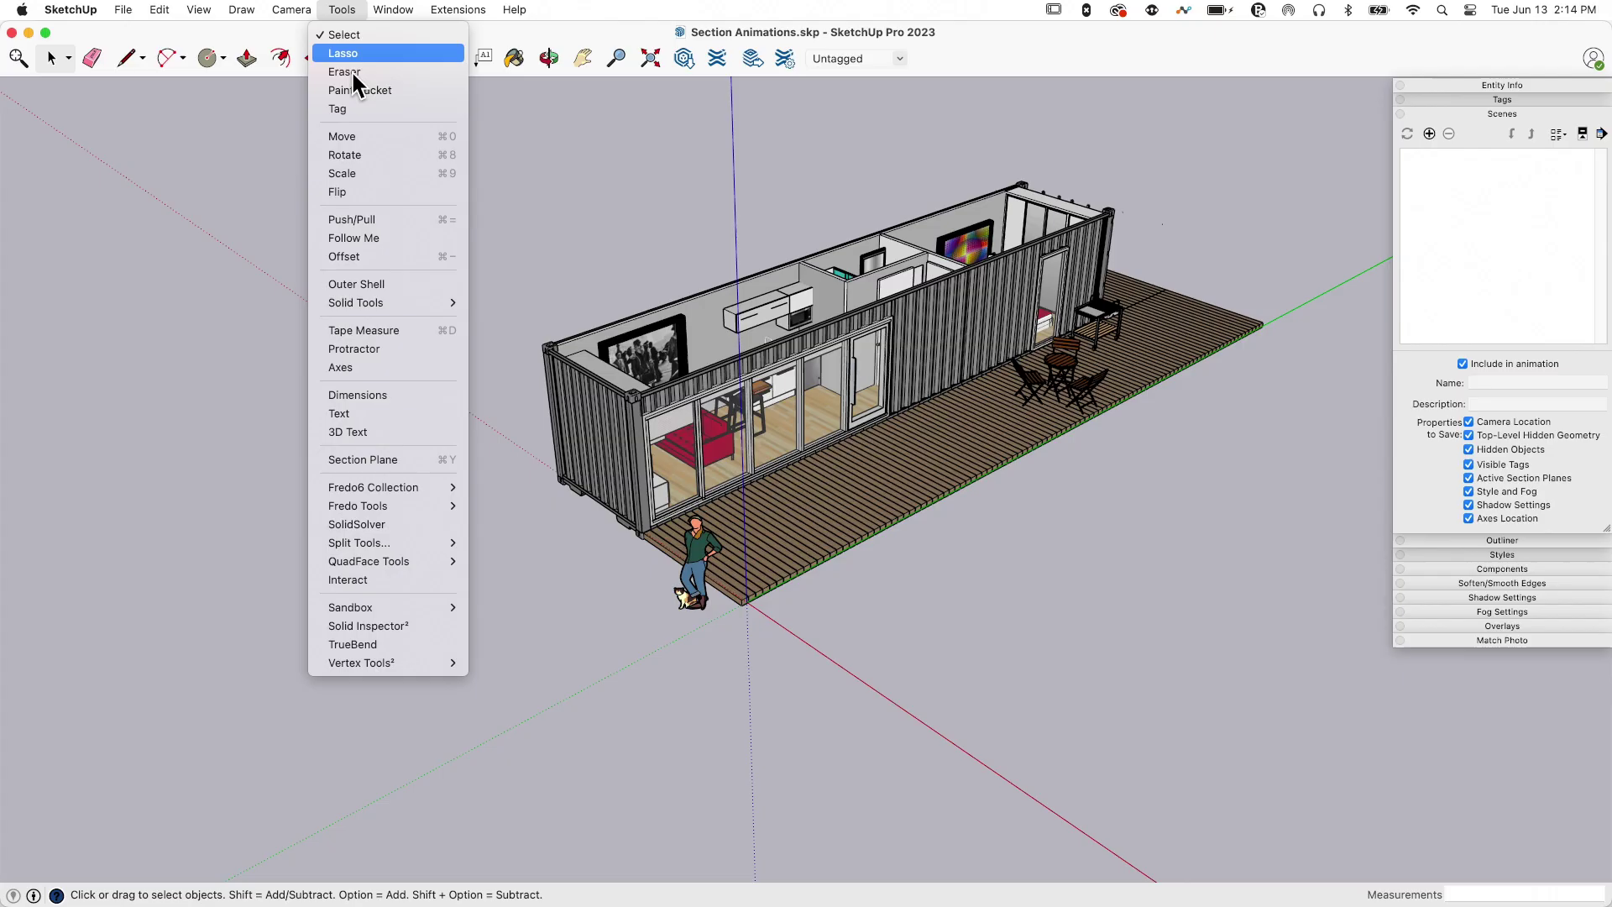
click(371, 460)
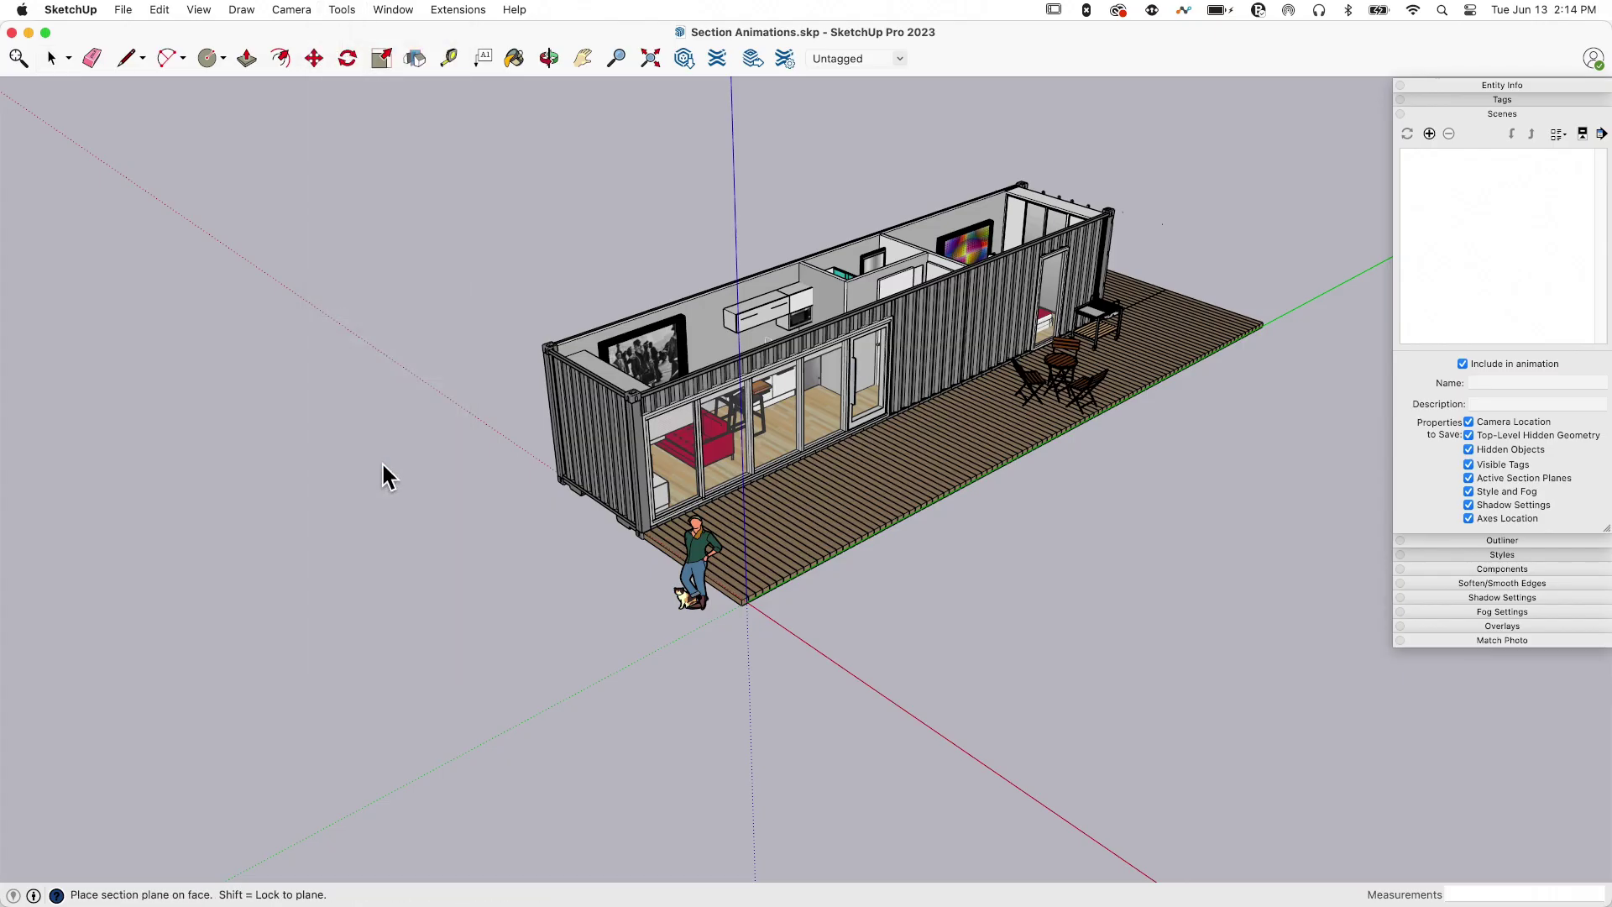
click(575, 445)
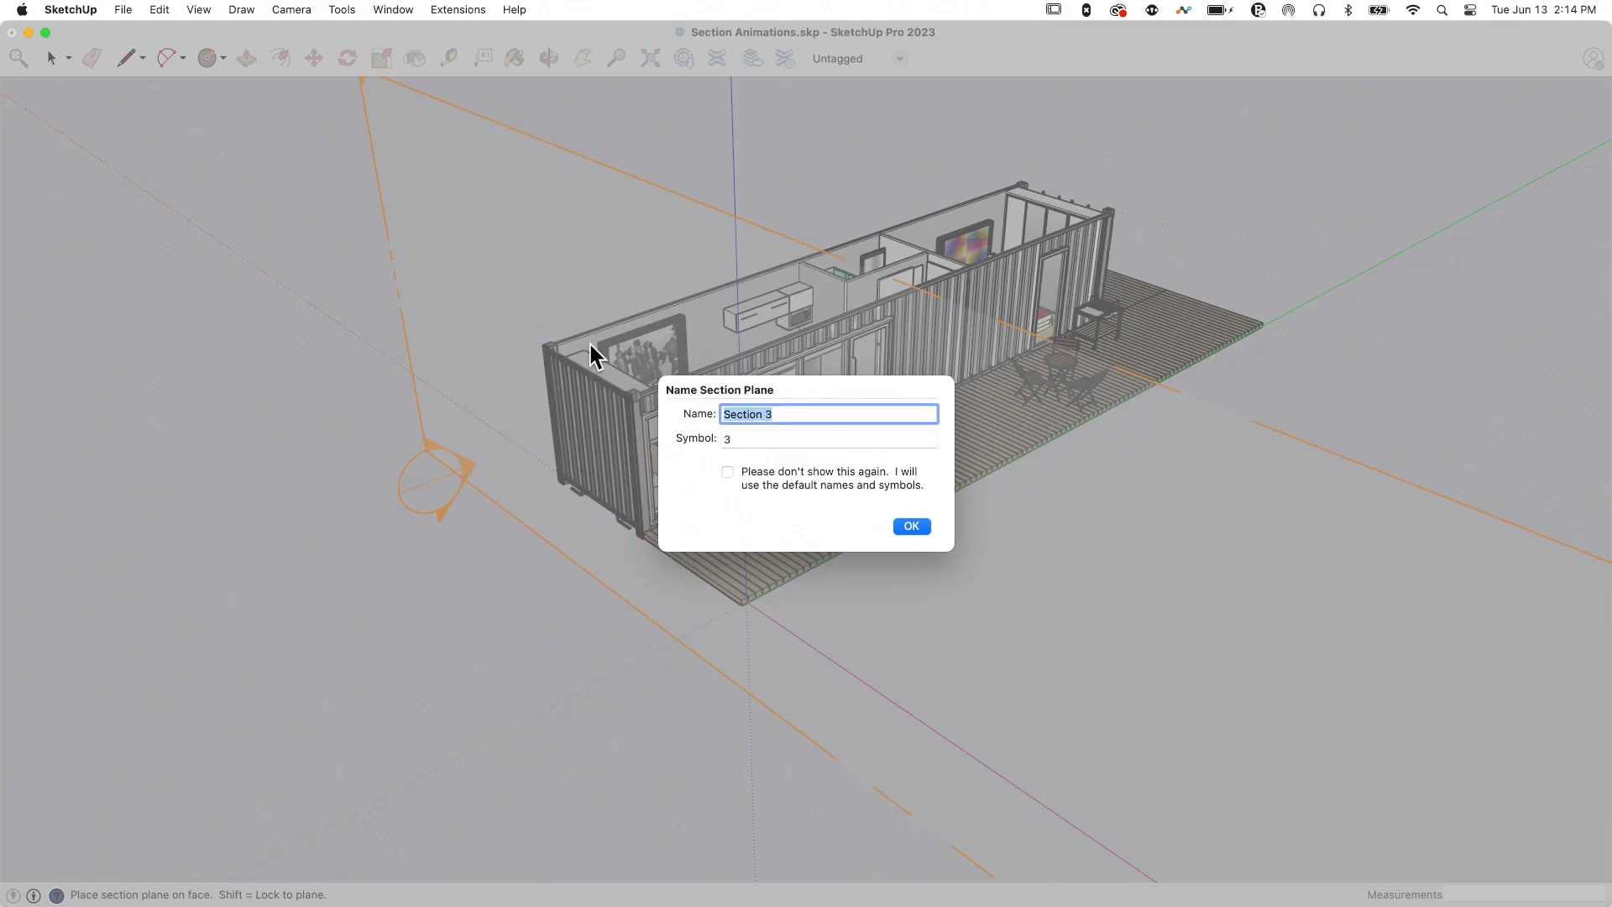
Step: Name the new section plane Start and give it the symbol 1
text(Start)
key(Tab)
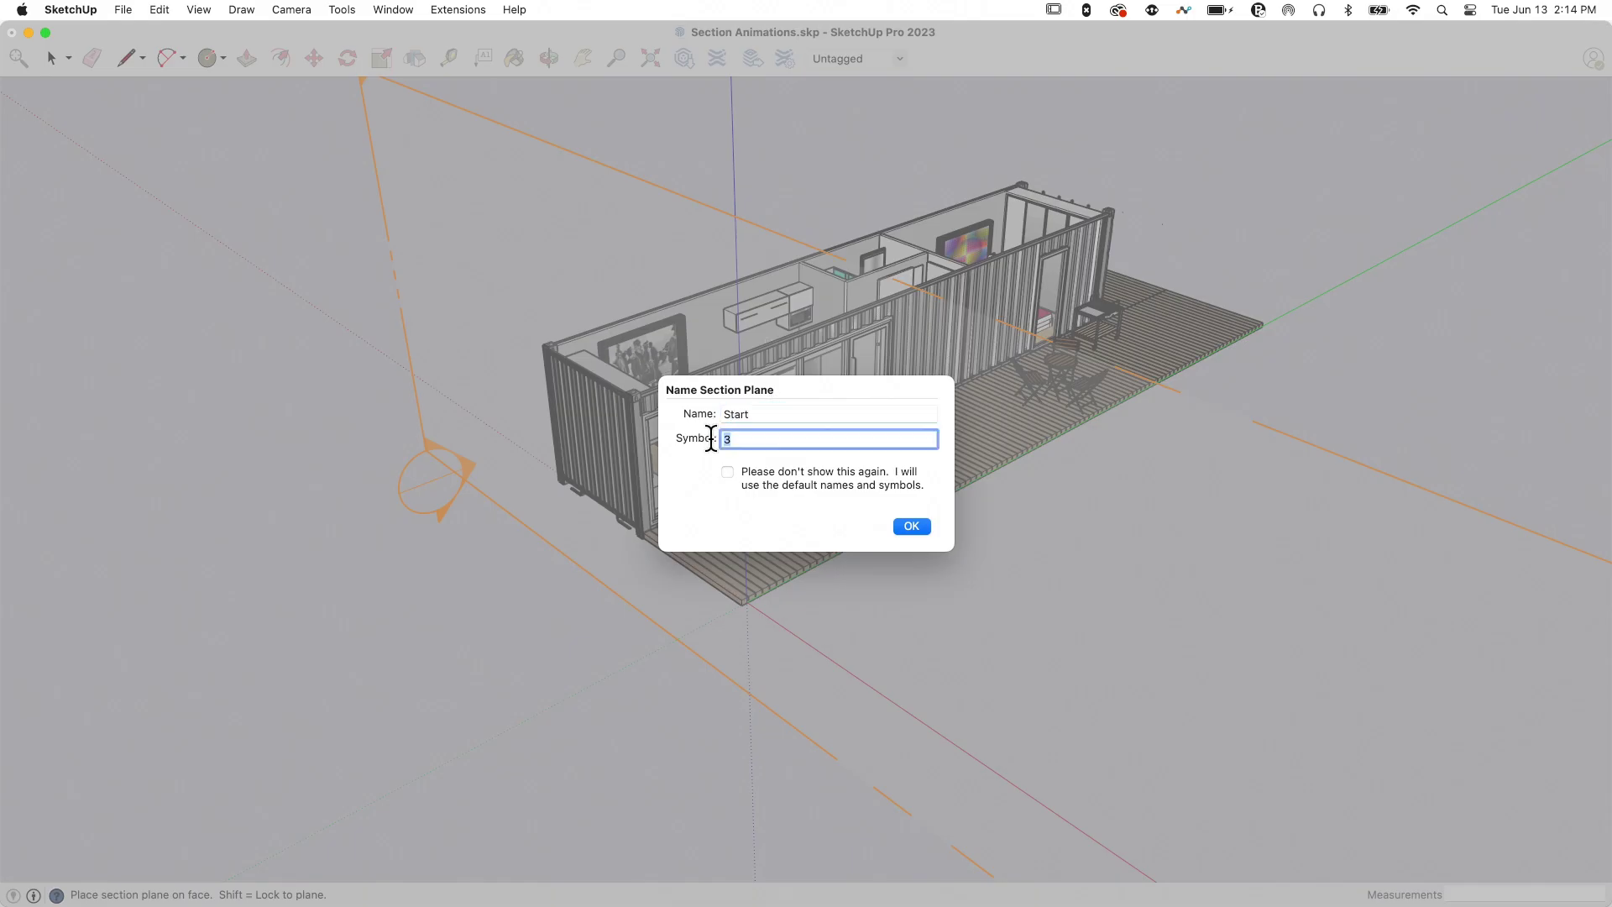
text(1)
click(912, 527)
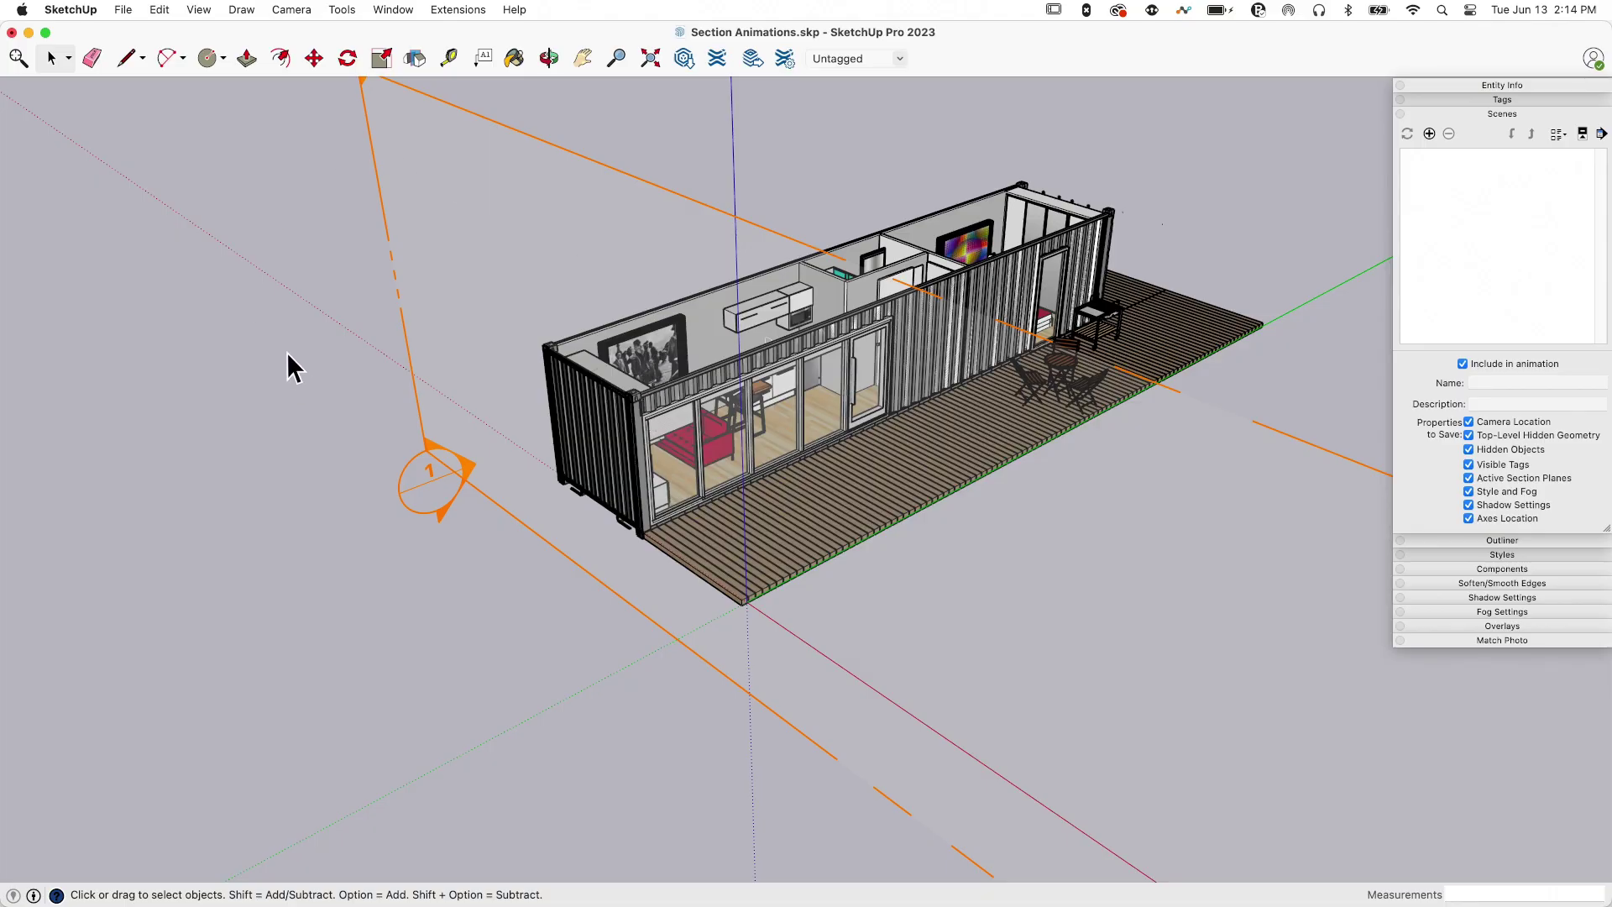
Step: Check whether the Start section plane is set as the active cut
scroll(168, 262, down, 2)
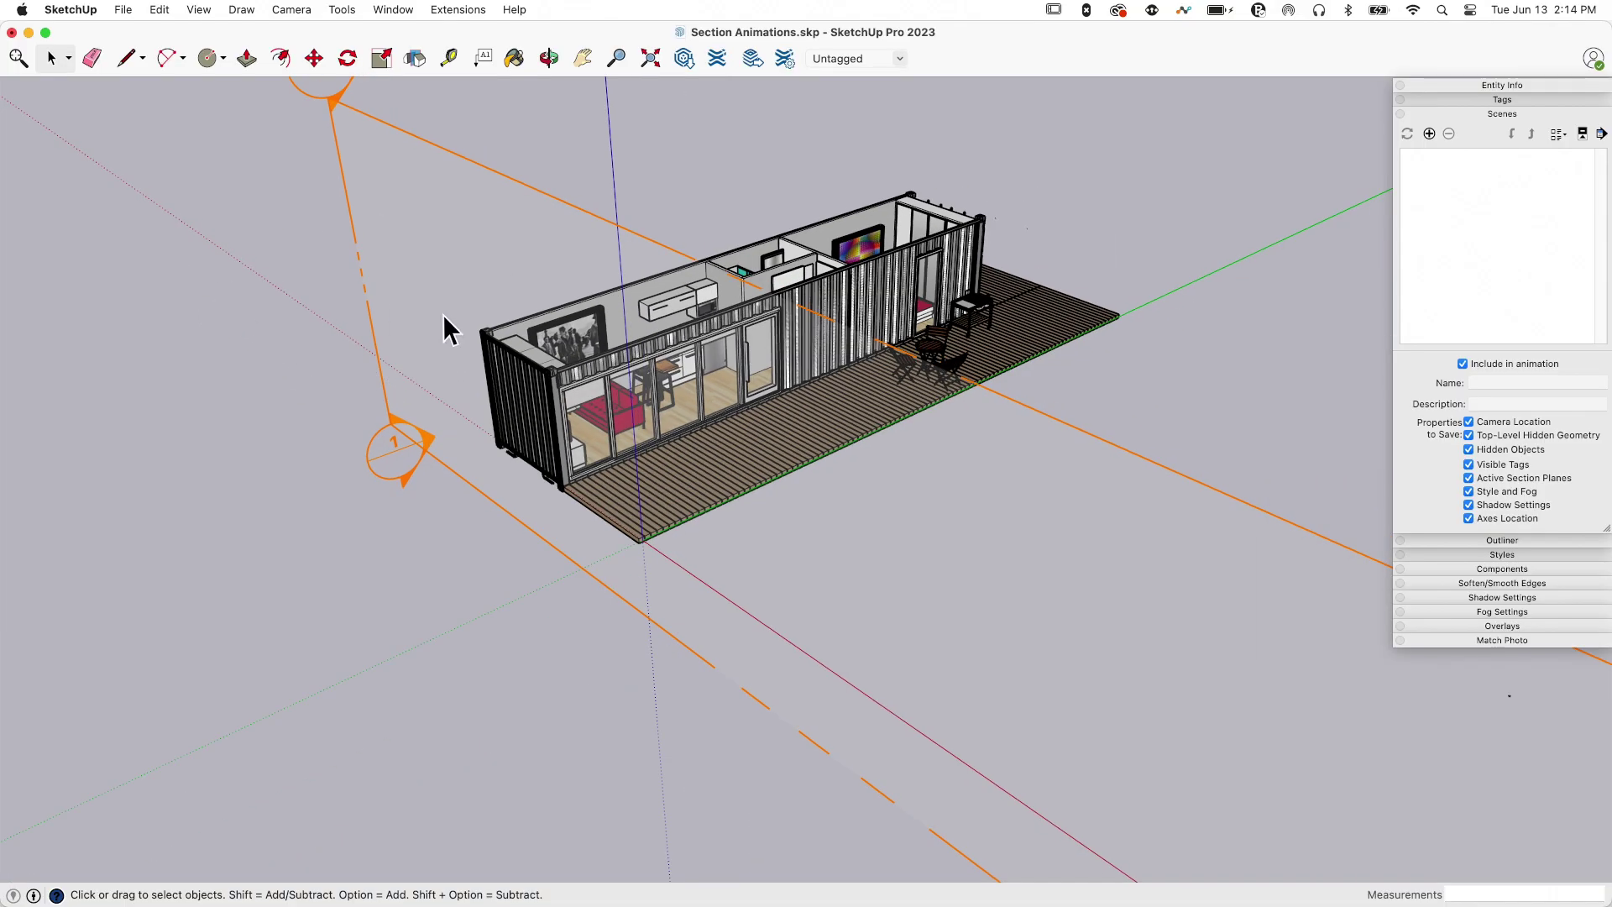
right_click(398, 300)
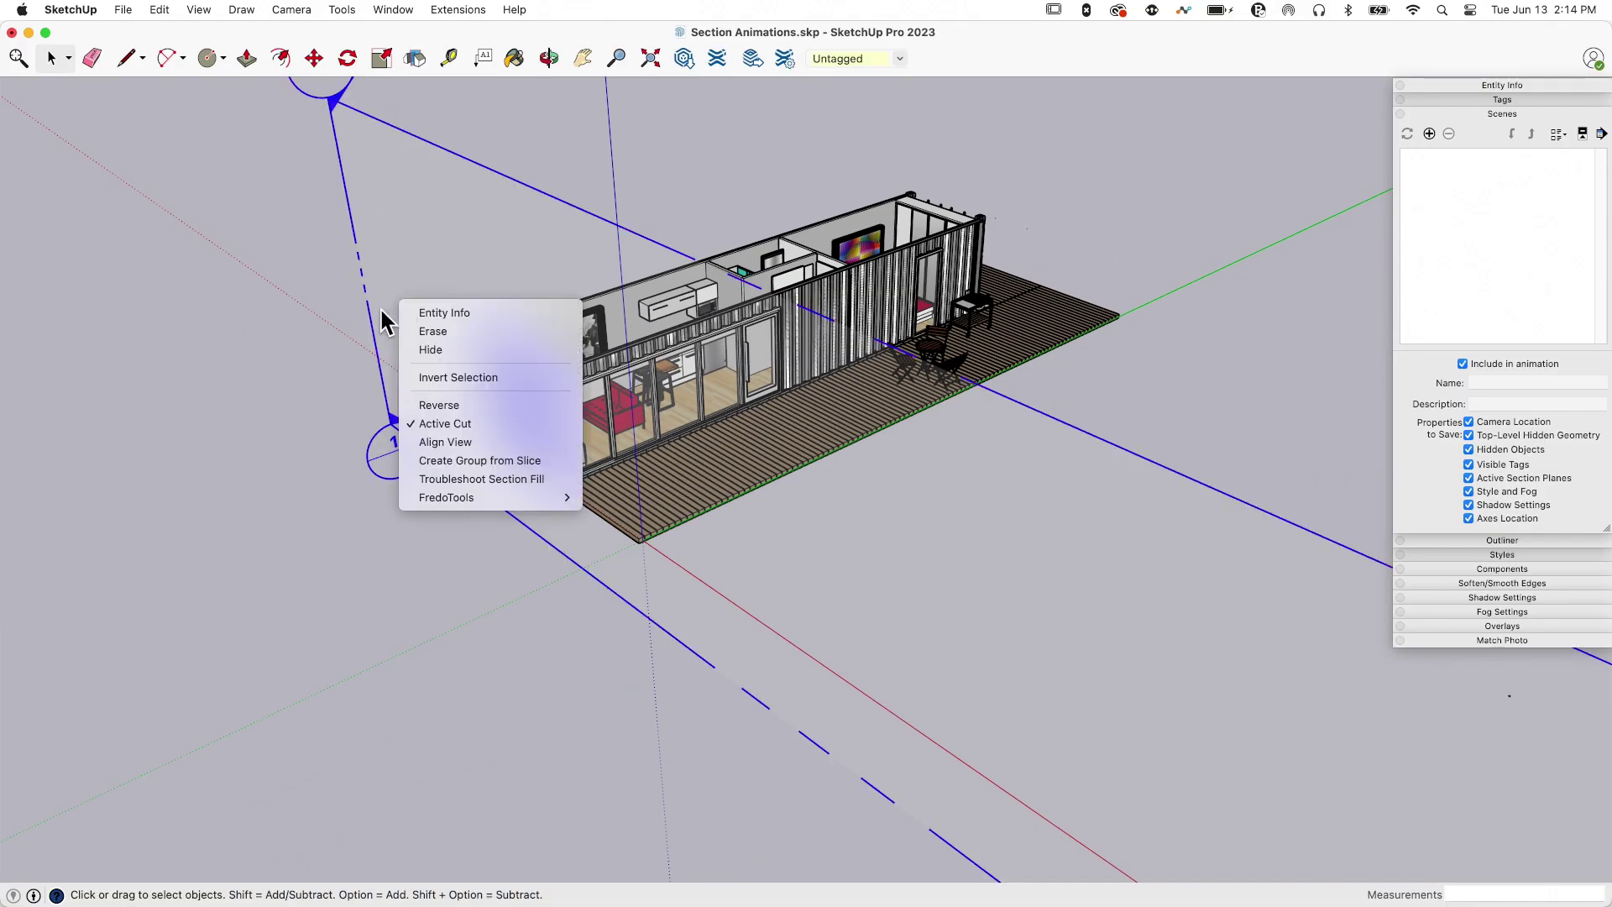
click(488, 426)
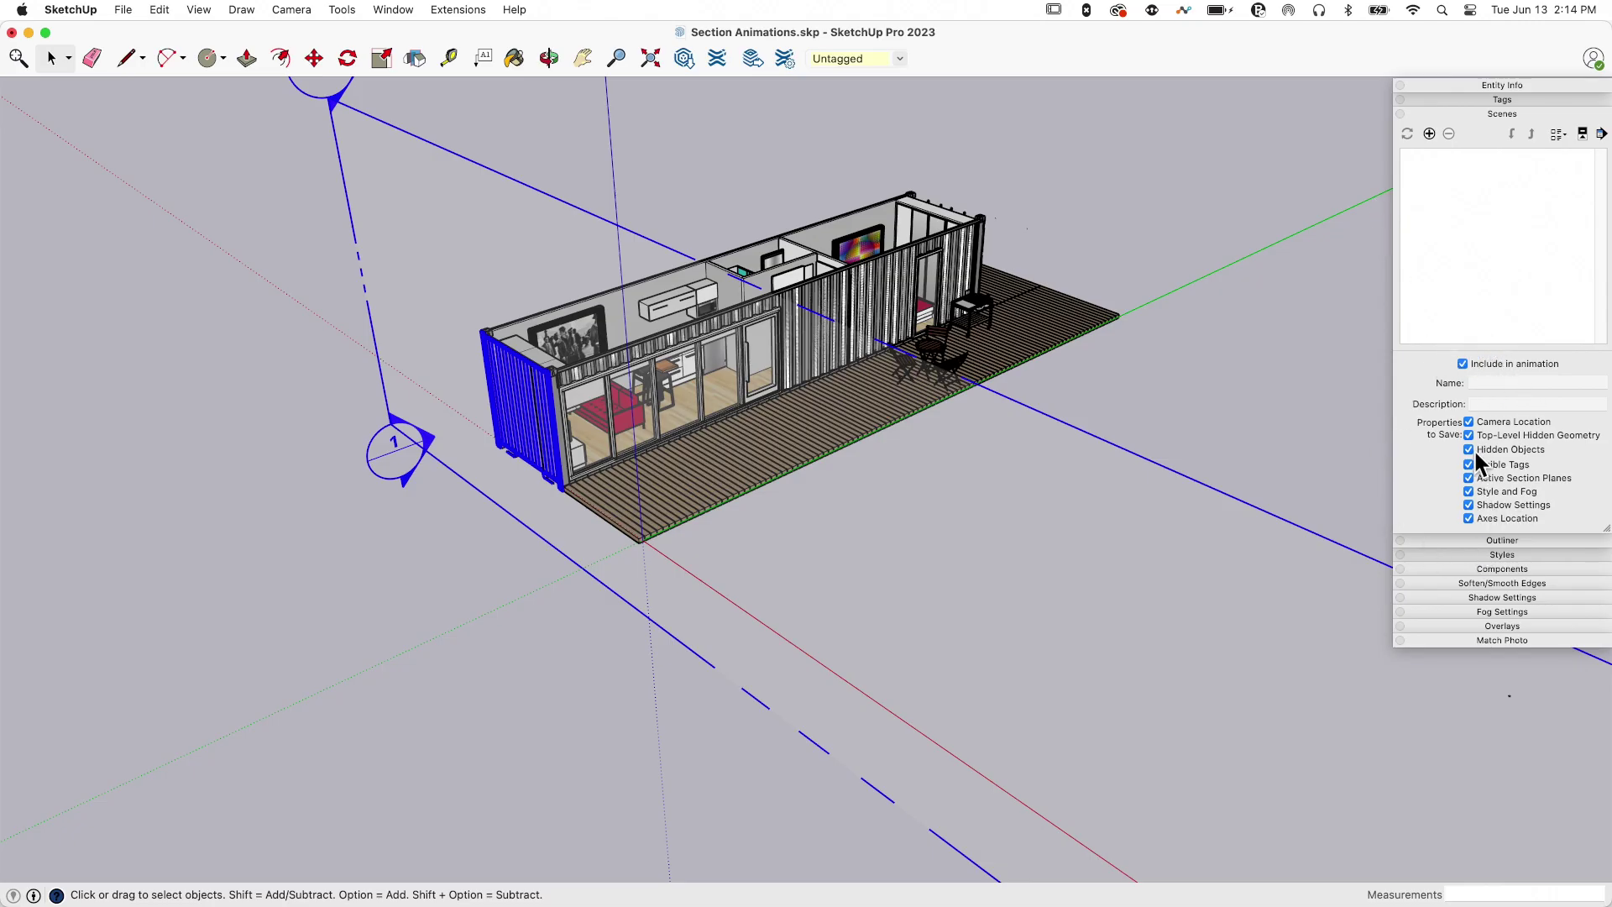
Step: Exclude every scene property except Active Section Planes and add a first scene with the Start plane active
drag(1485, 85, 1464, 80)
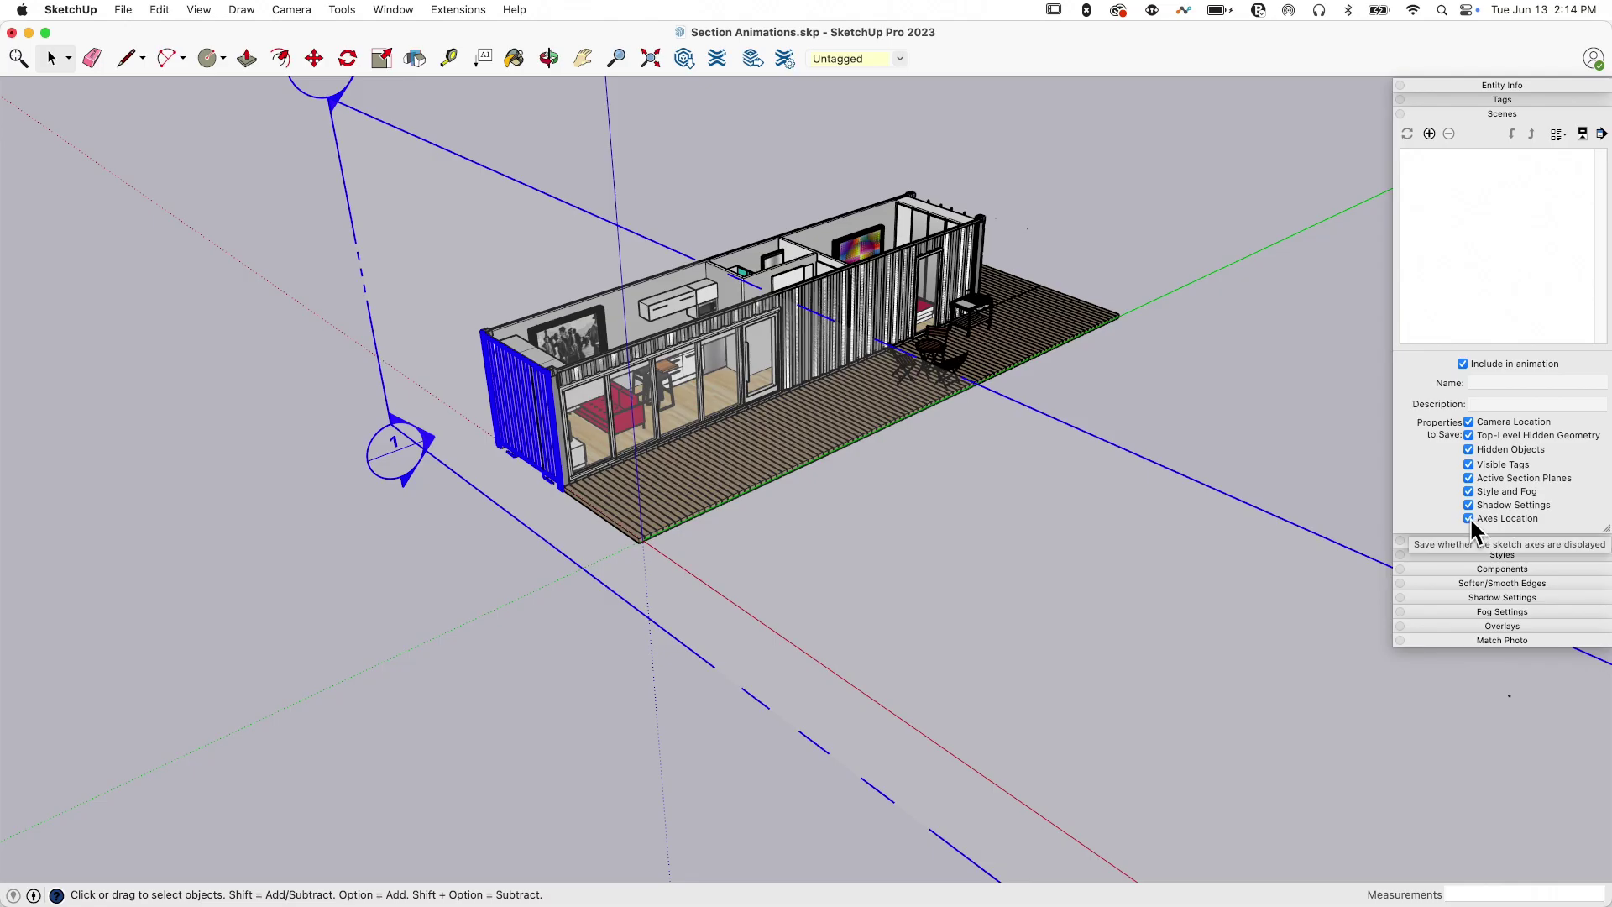
click(1469, 492)
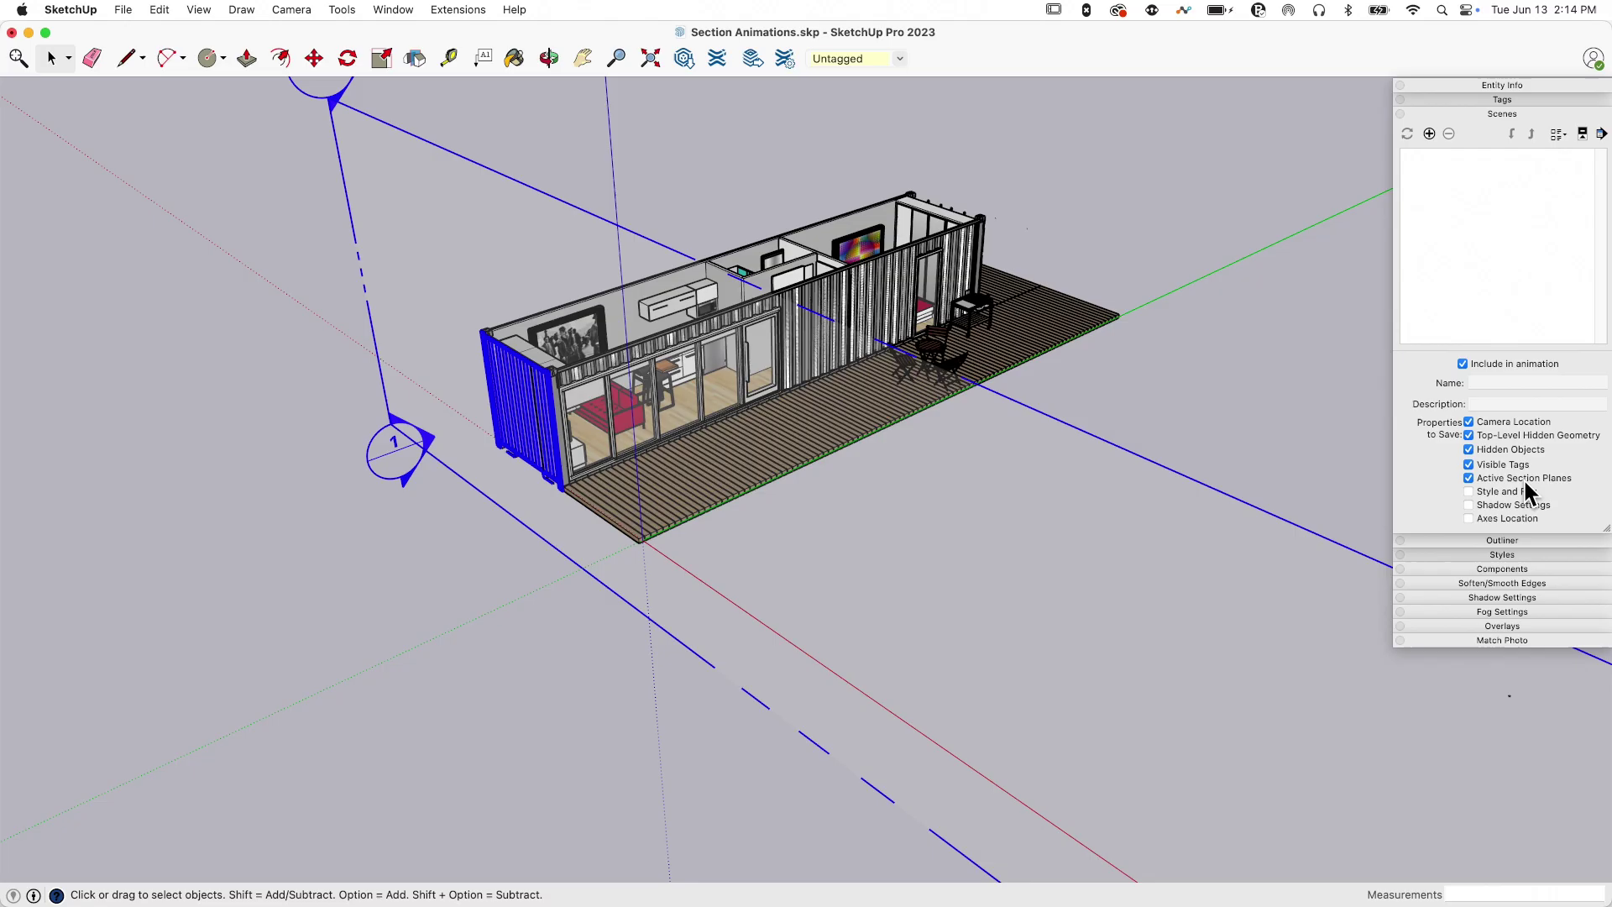
click(1468, 505)
click(1469, 518)
click(1468, 464)
click(1468, 449)
click(1469, 435)
click(1469, 421)
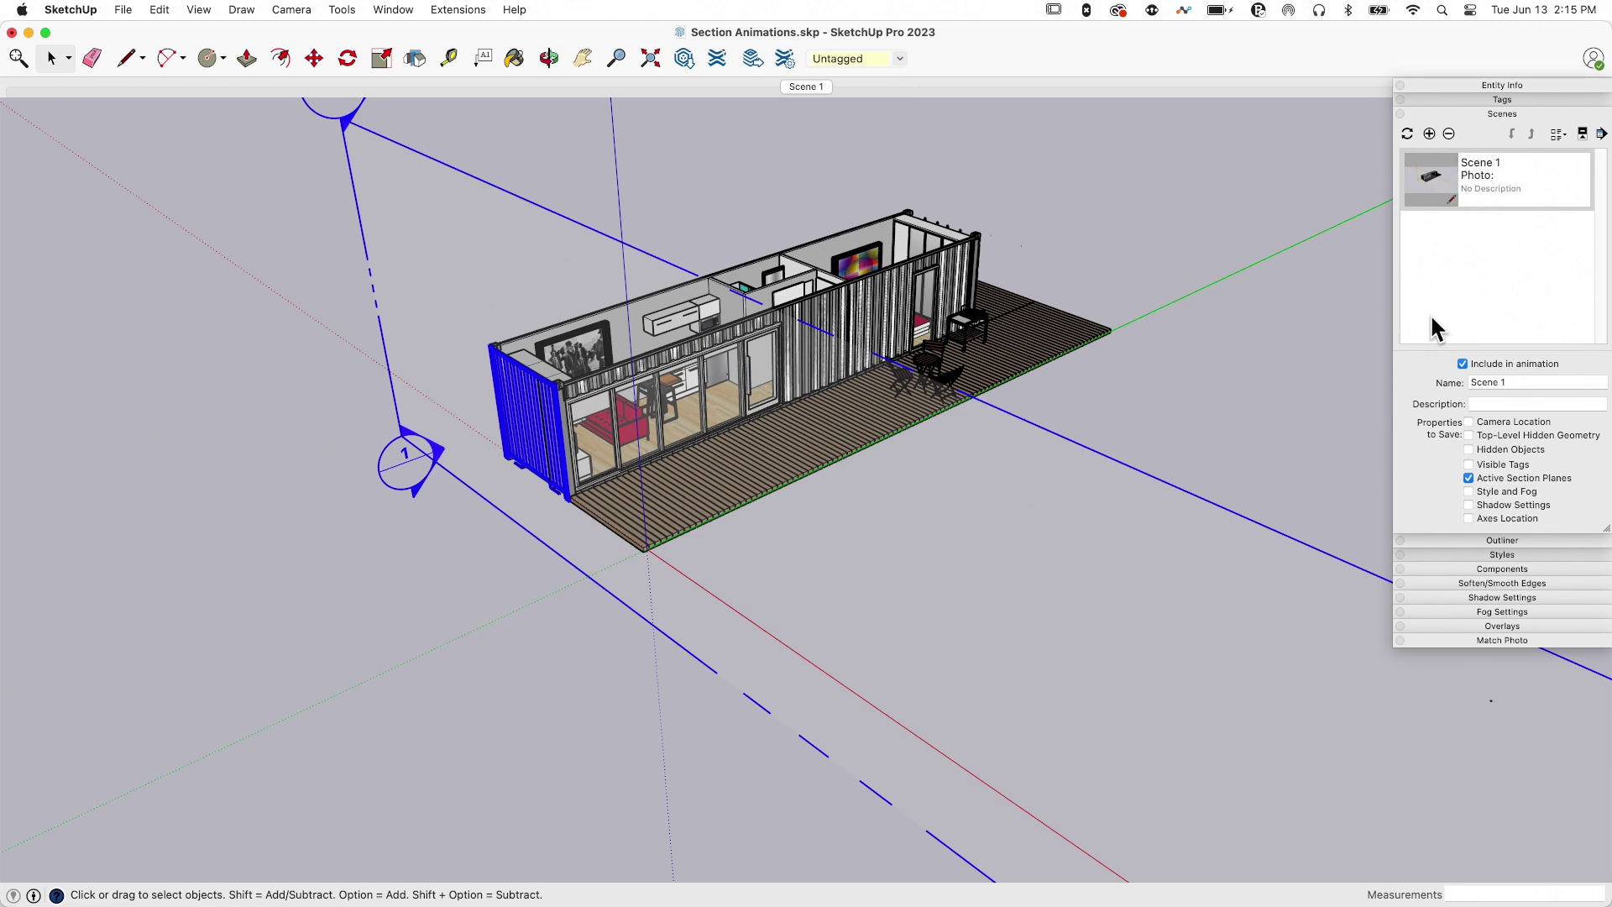
Step: Place a second section plane on the deck's far end edge, parallel to the Start plane
middle_drag(1078, 288, 1068, 279)
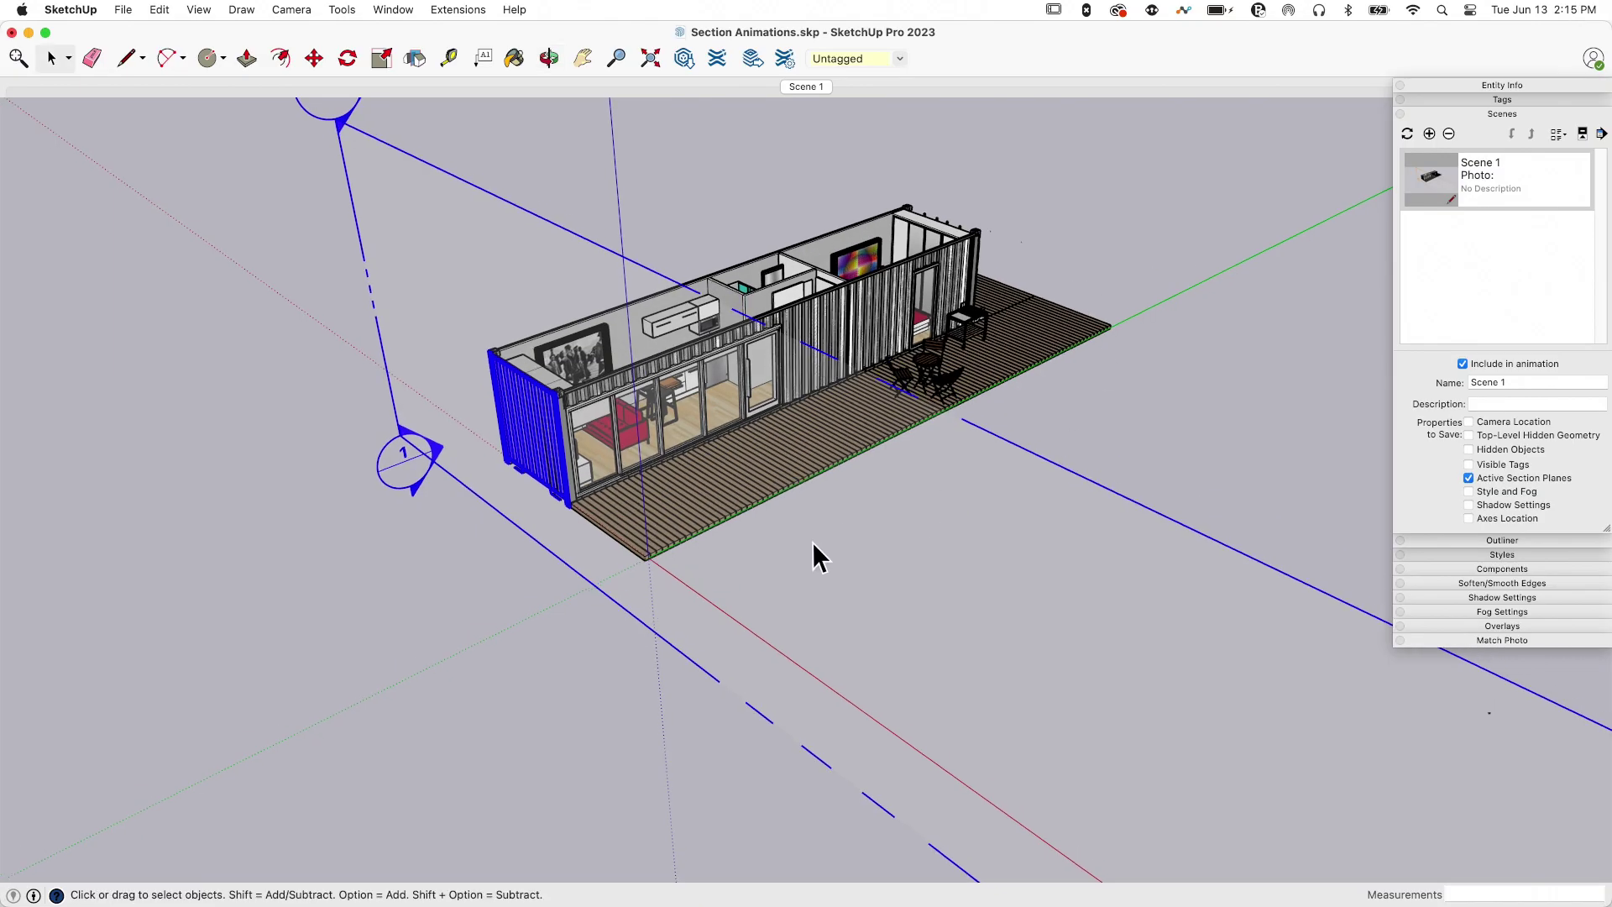
scroll(730, 330, down, 3)
scroll(734, 276, up, 5)
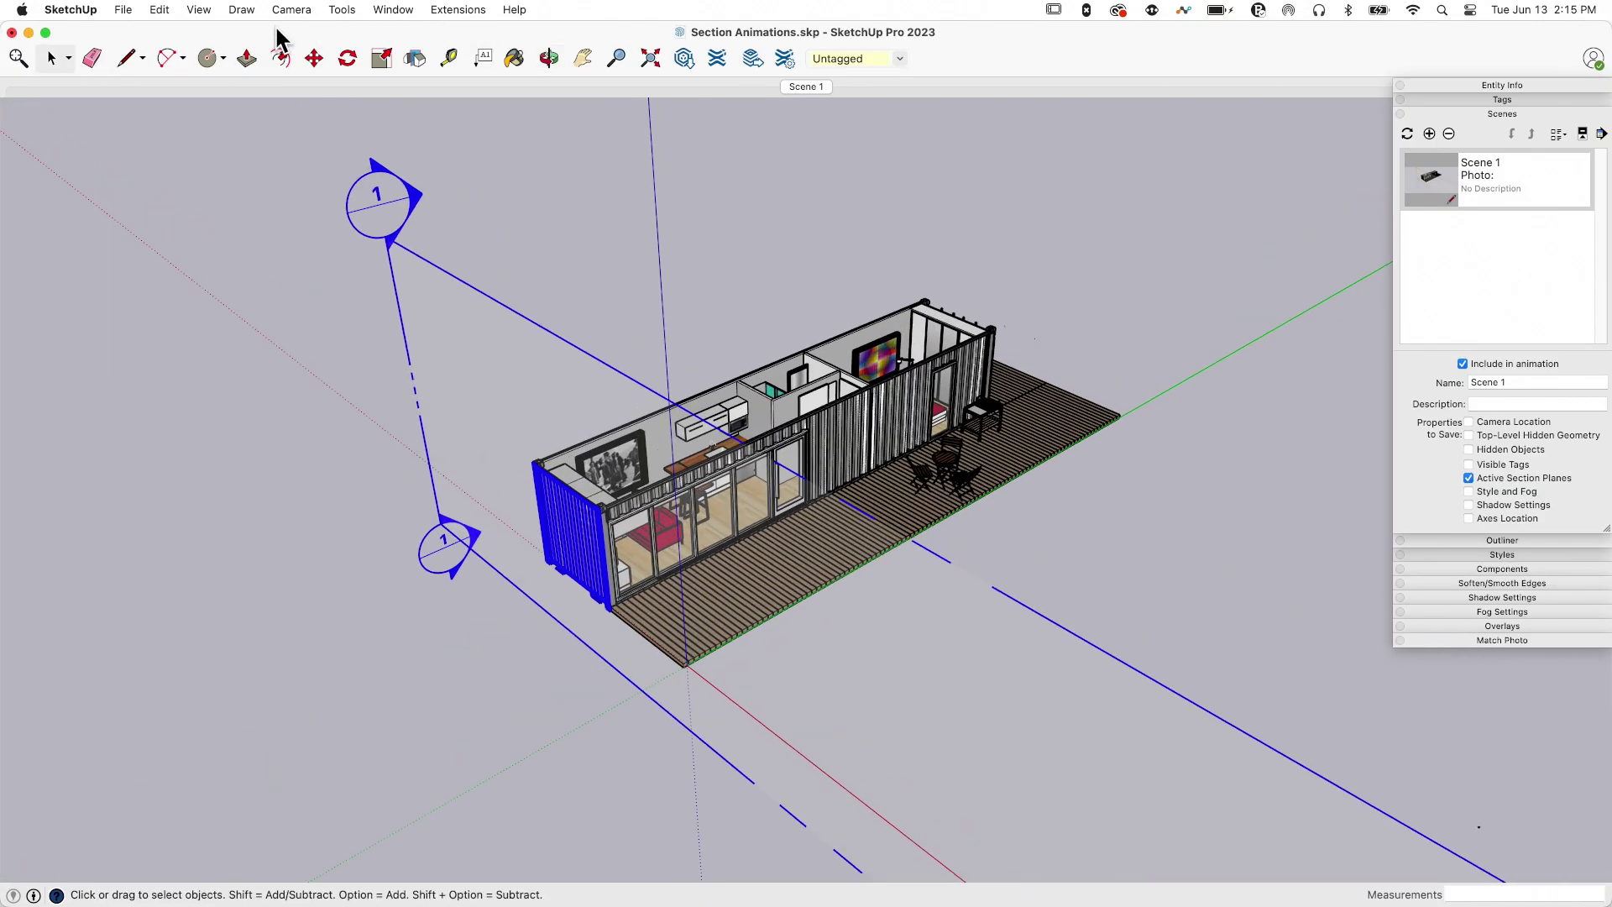
middle_drag(853, 280, 421, 260)
middle_drag(961, 396, 1059, 561)
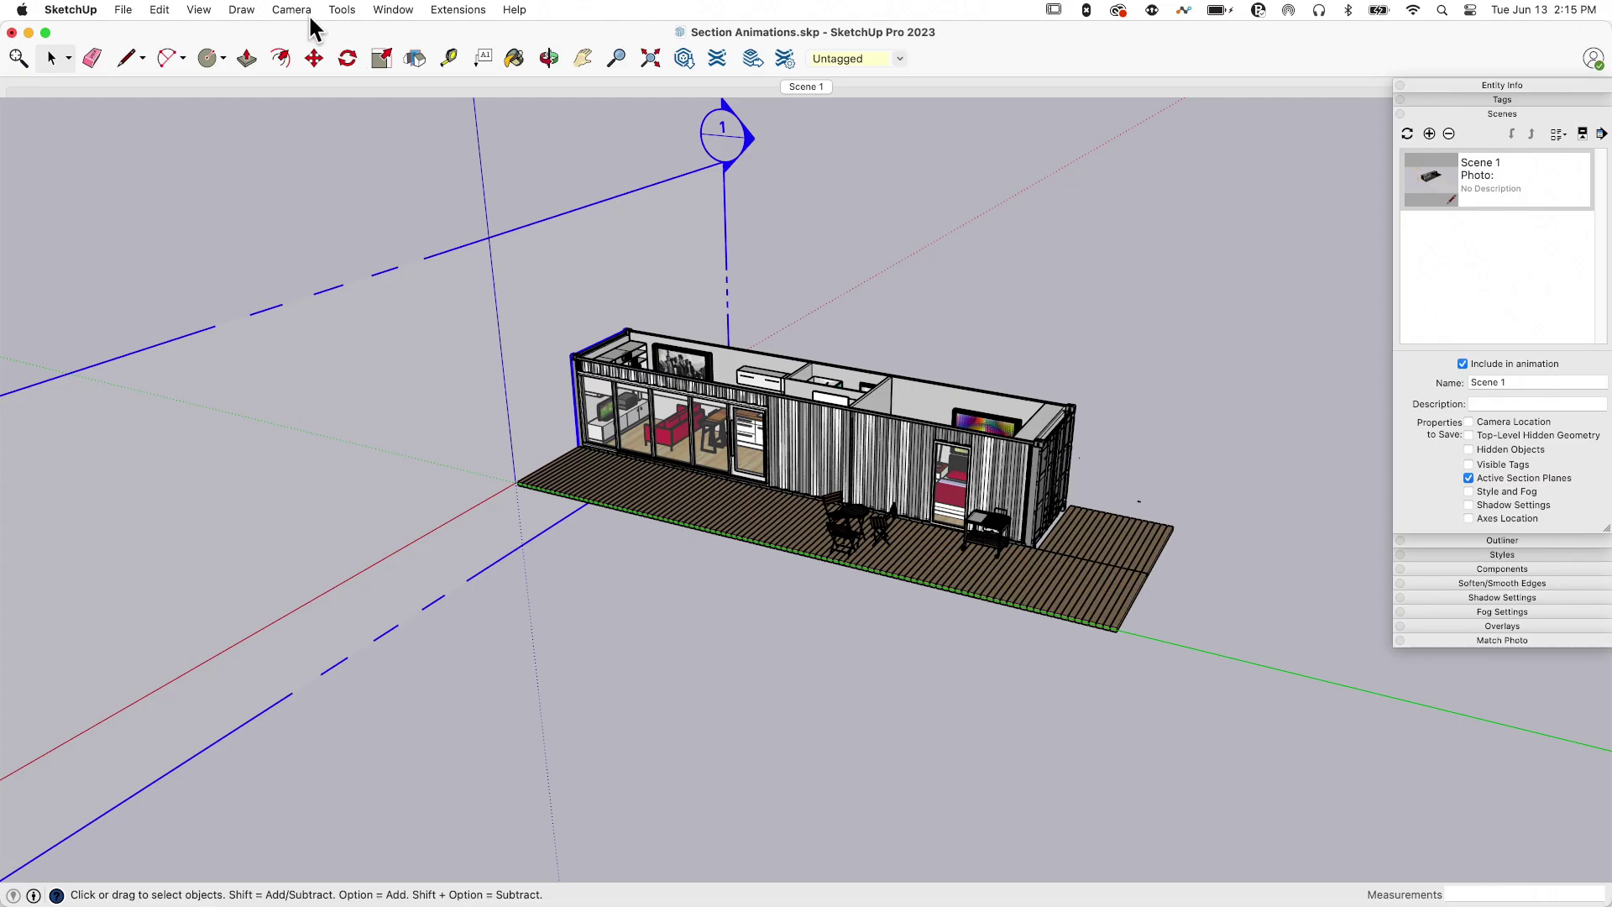
click(338, 12)
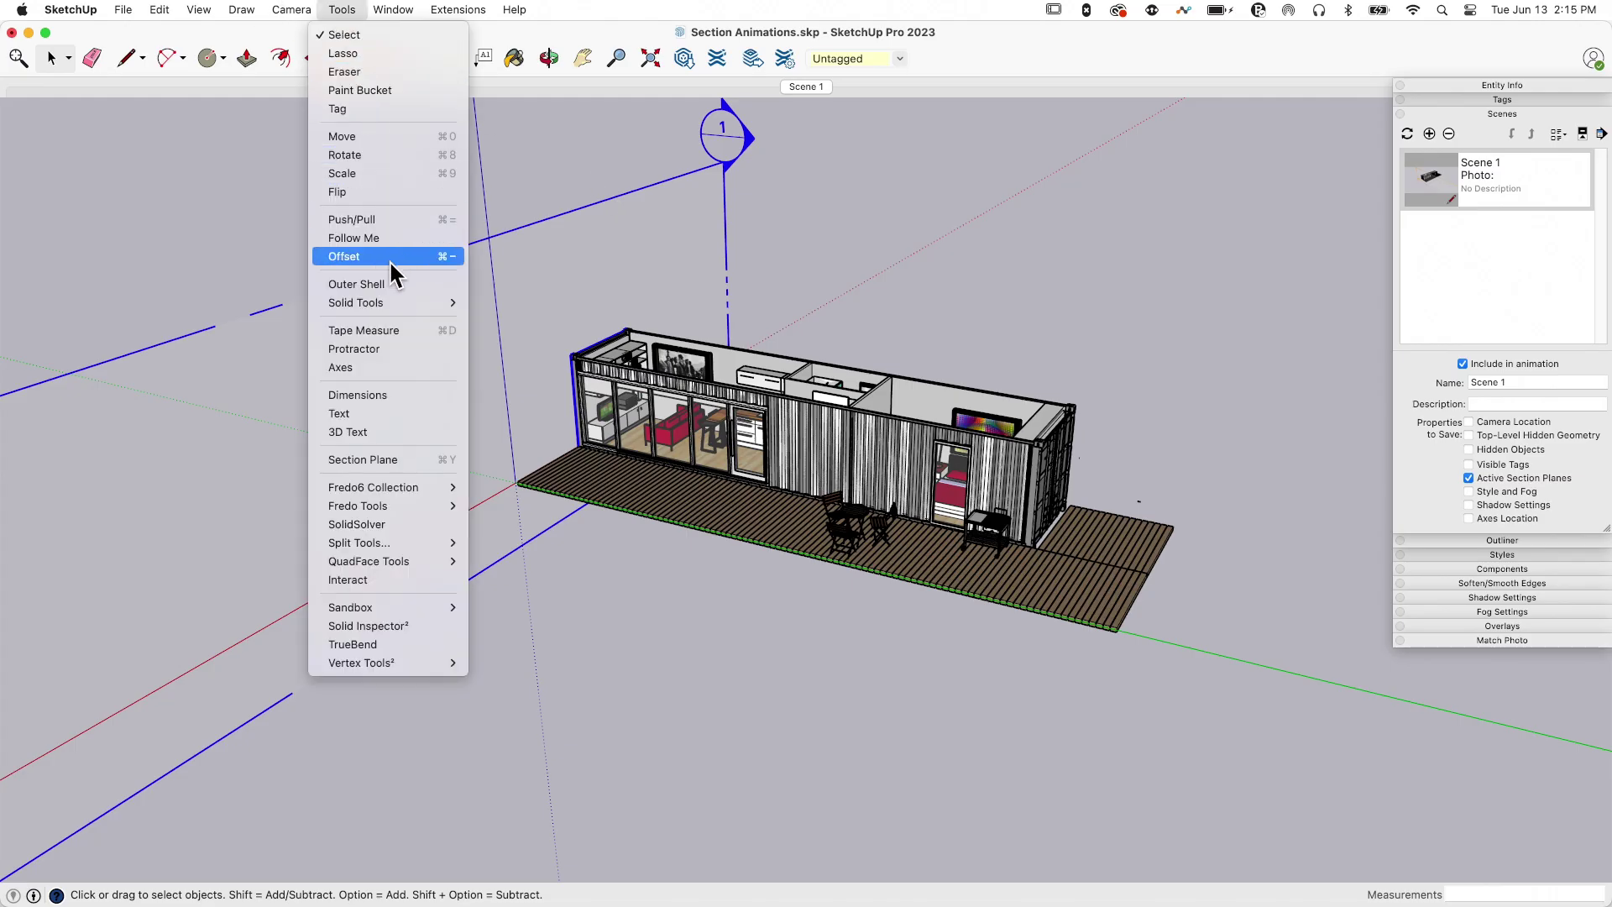
click(386, 461)
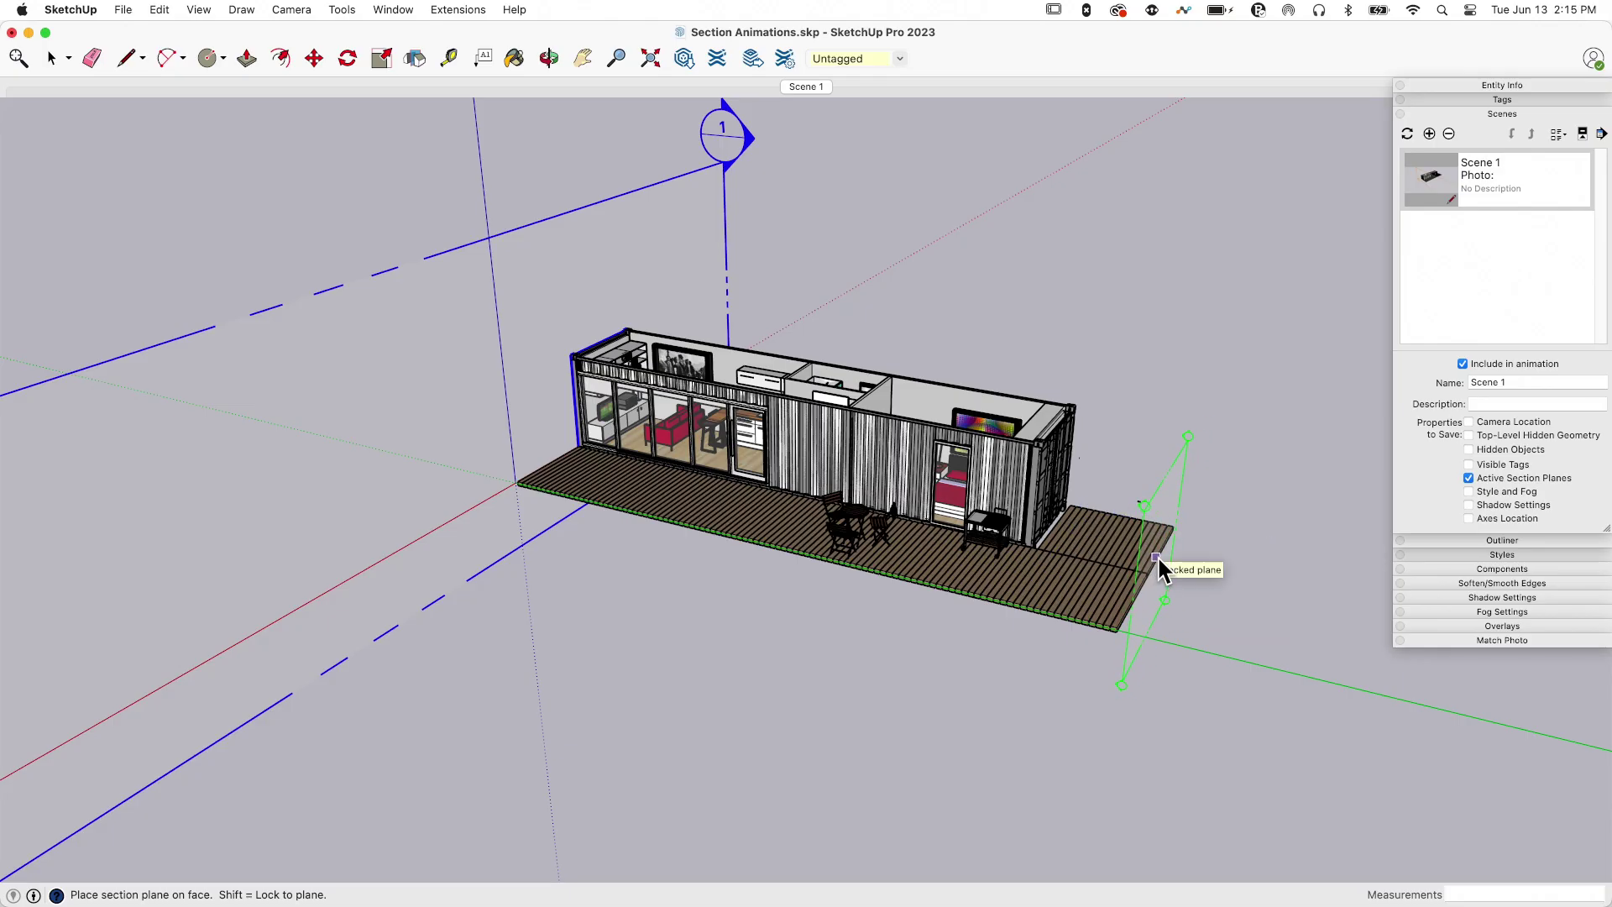
click(1157, 556)
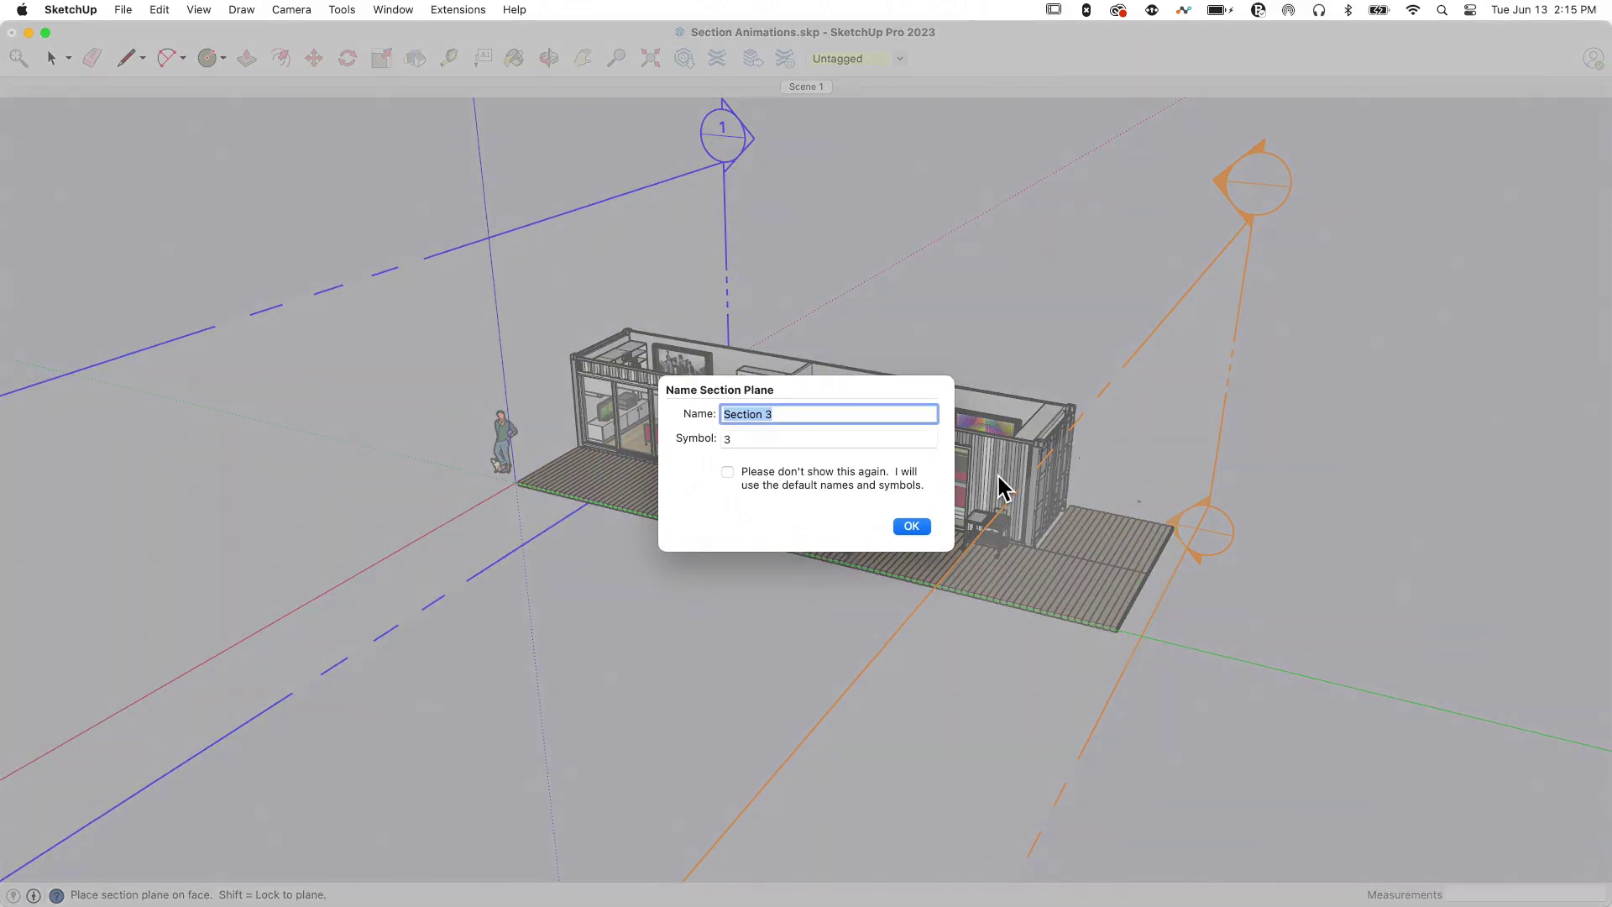
Step: Name the second section plane End and give it the symbol 2
text(End)
key(Tab)
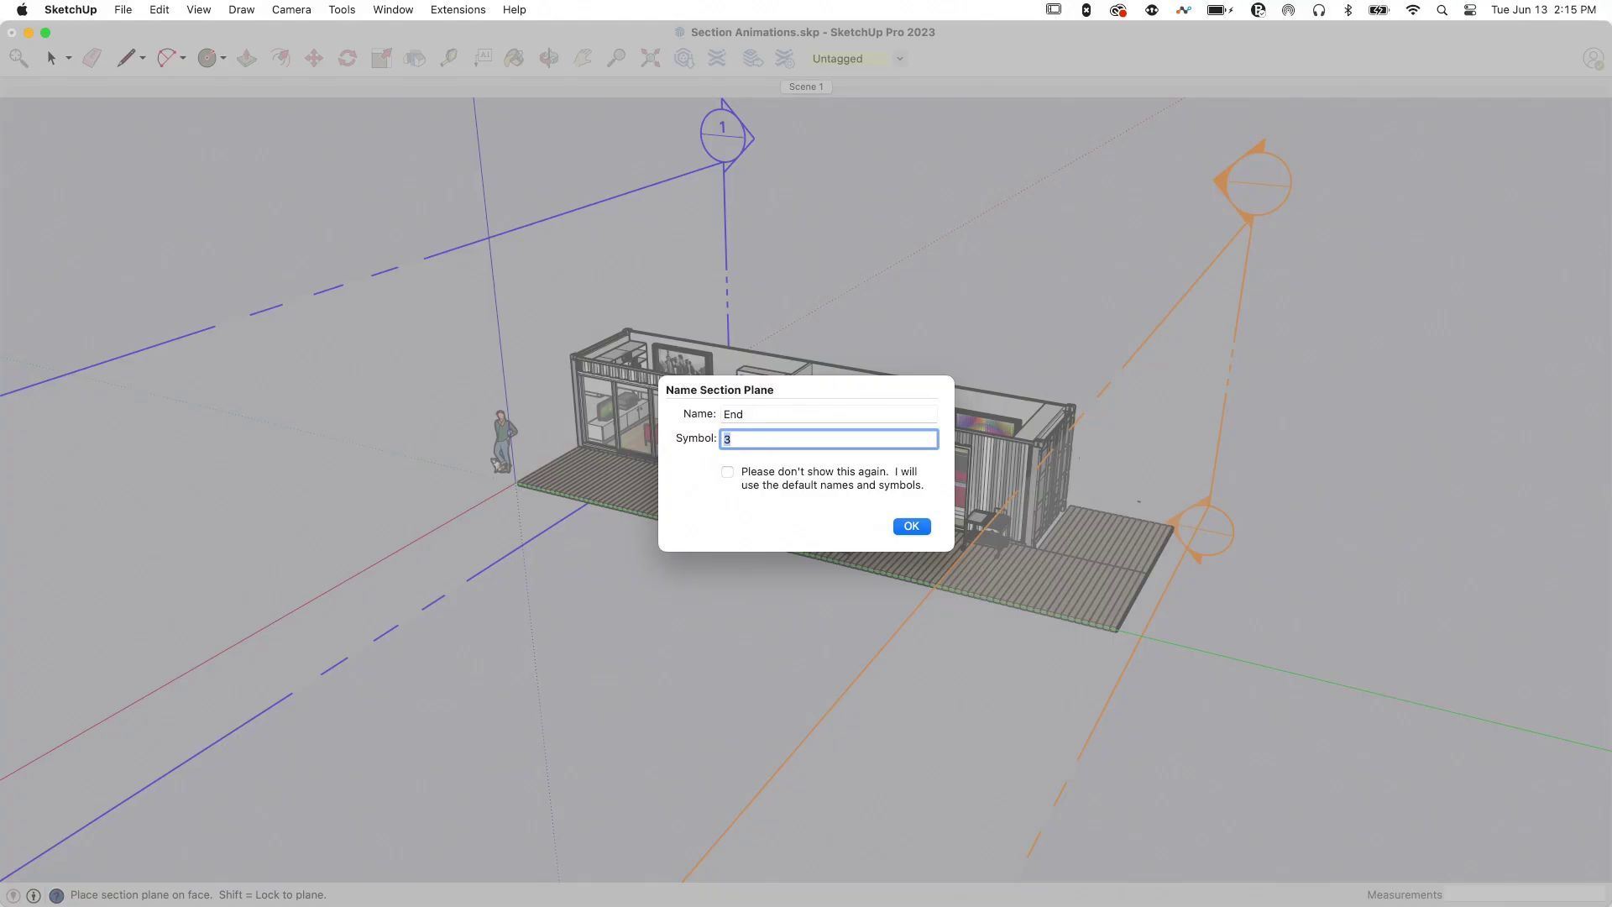
text(2)
click(909, 526)
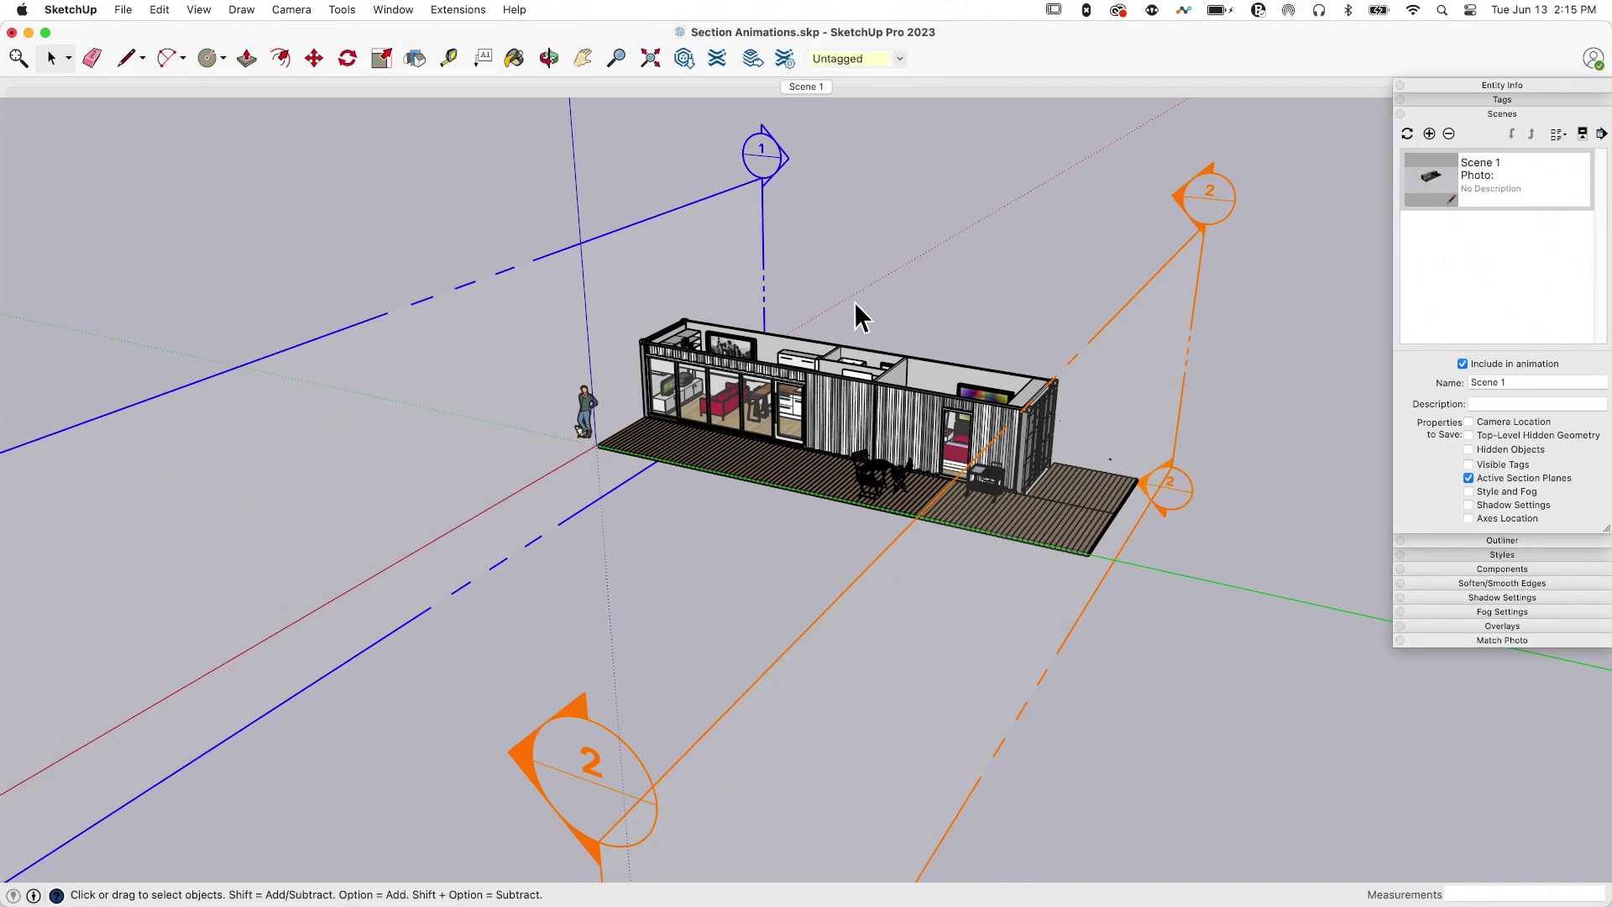
Step: Check the active cut at the End section plane and reverse that plane's cutting direction
middle_drag(854, 300, 819, 399)
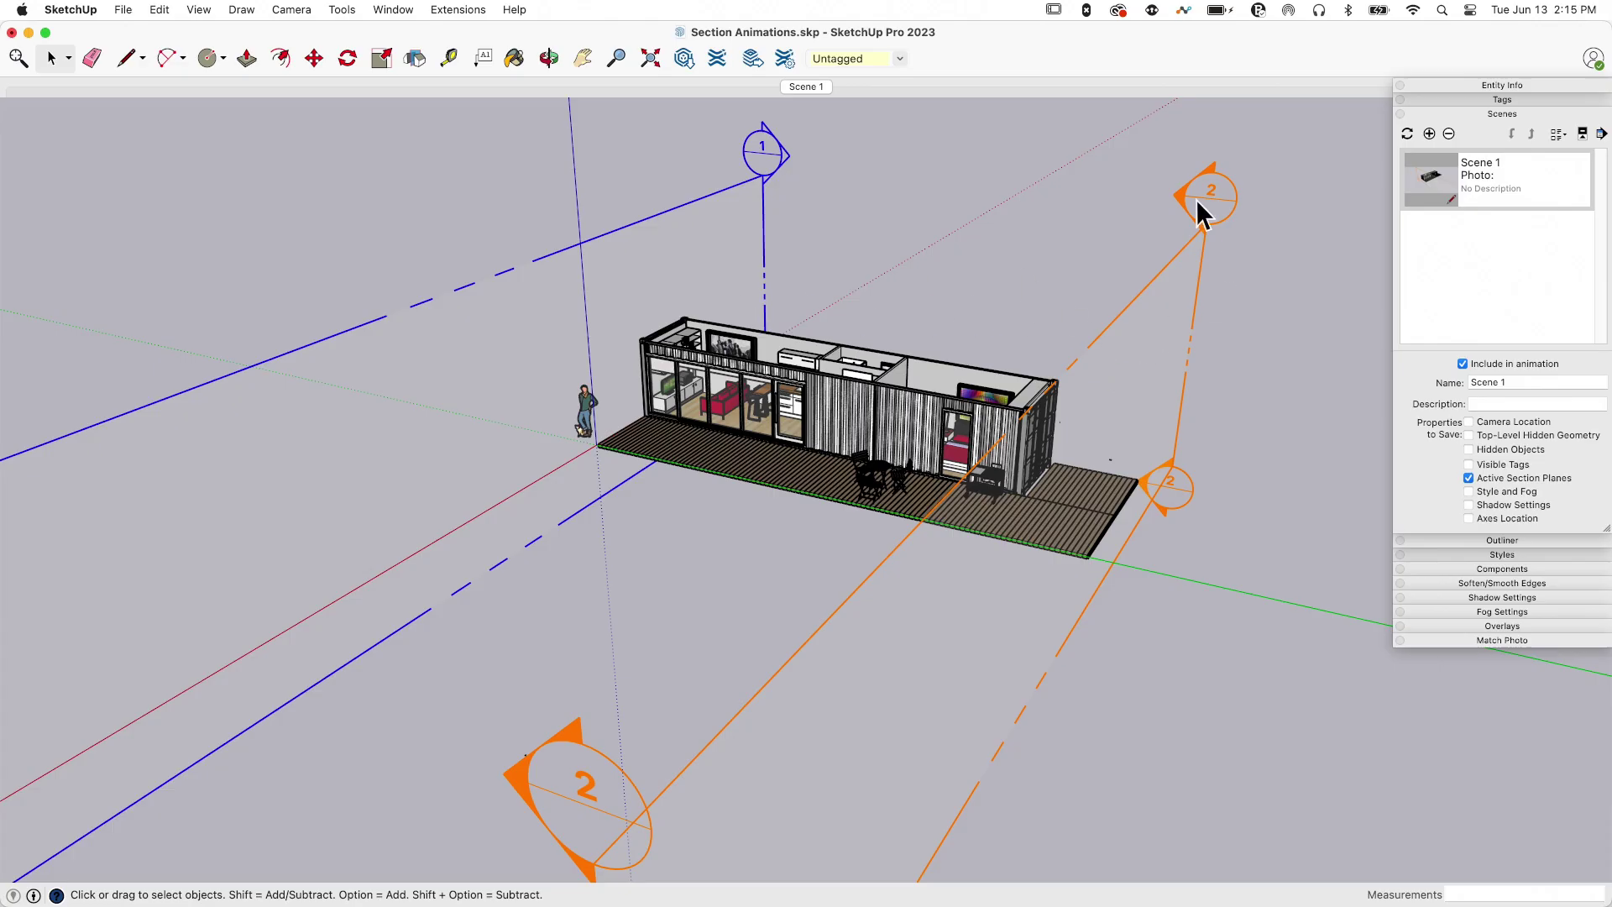
right_click(1120, 345)
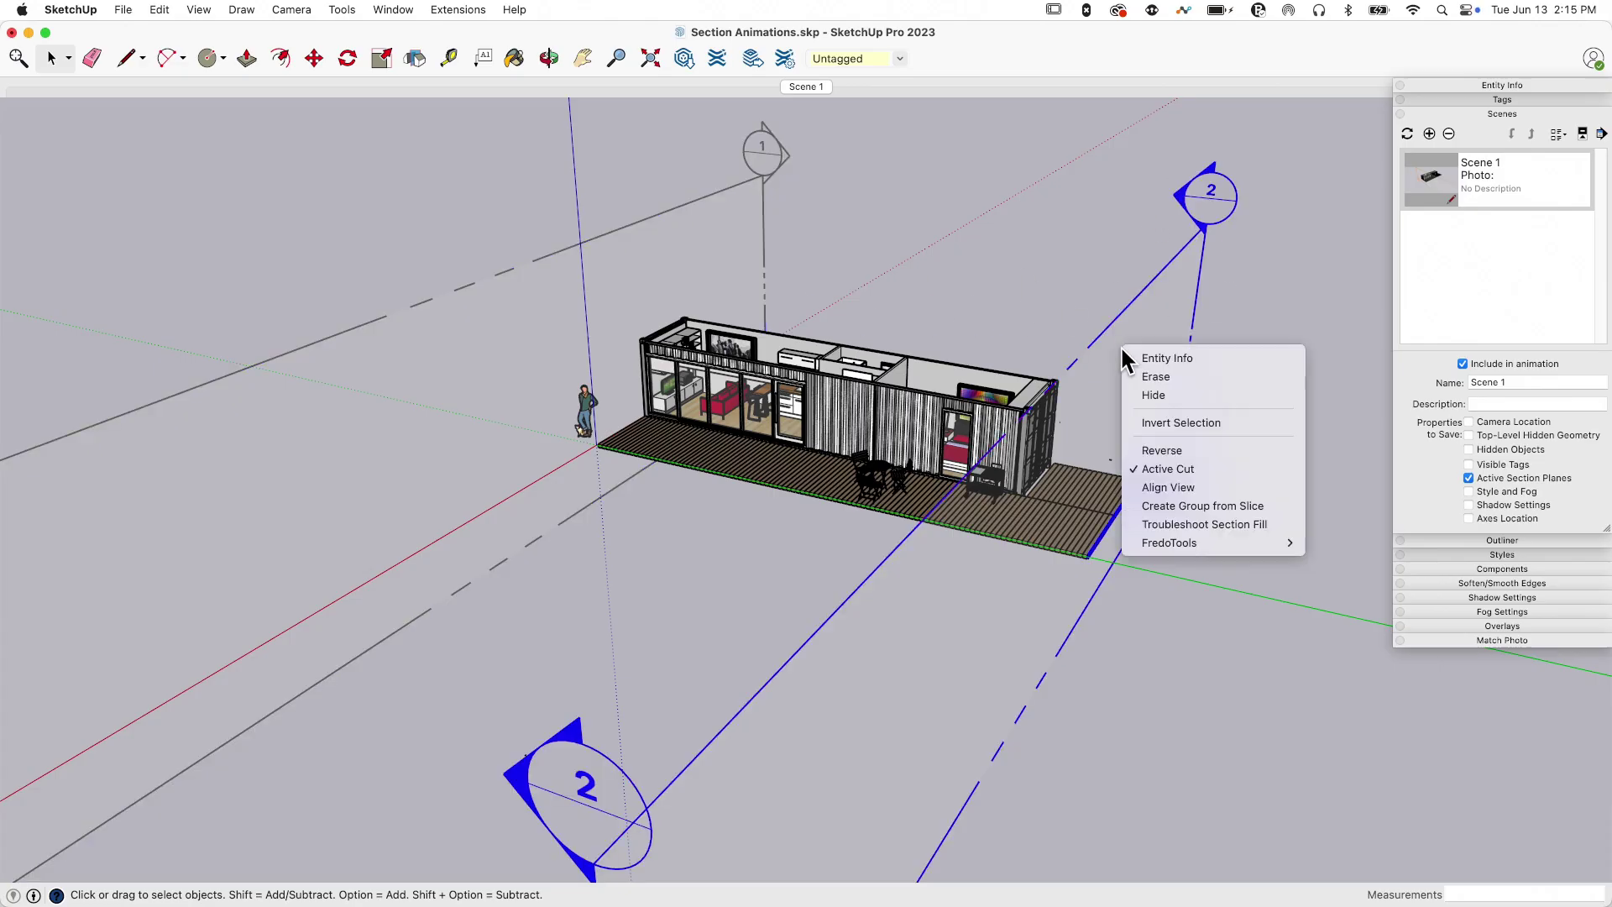
click(1167, 468)
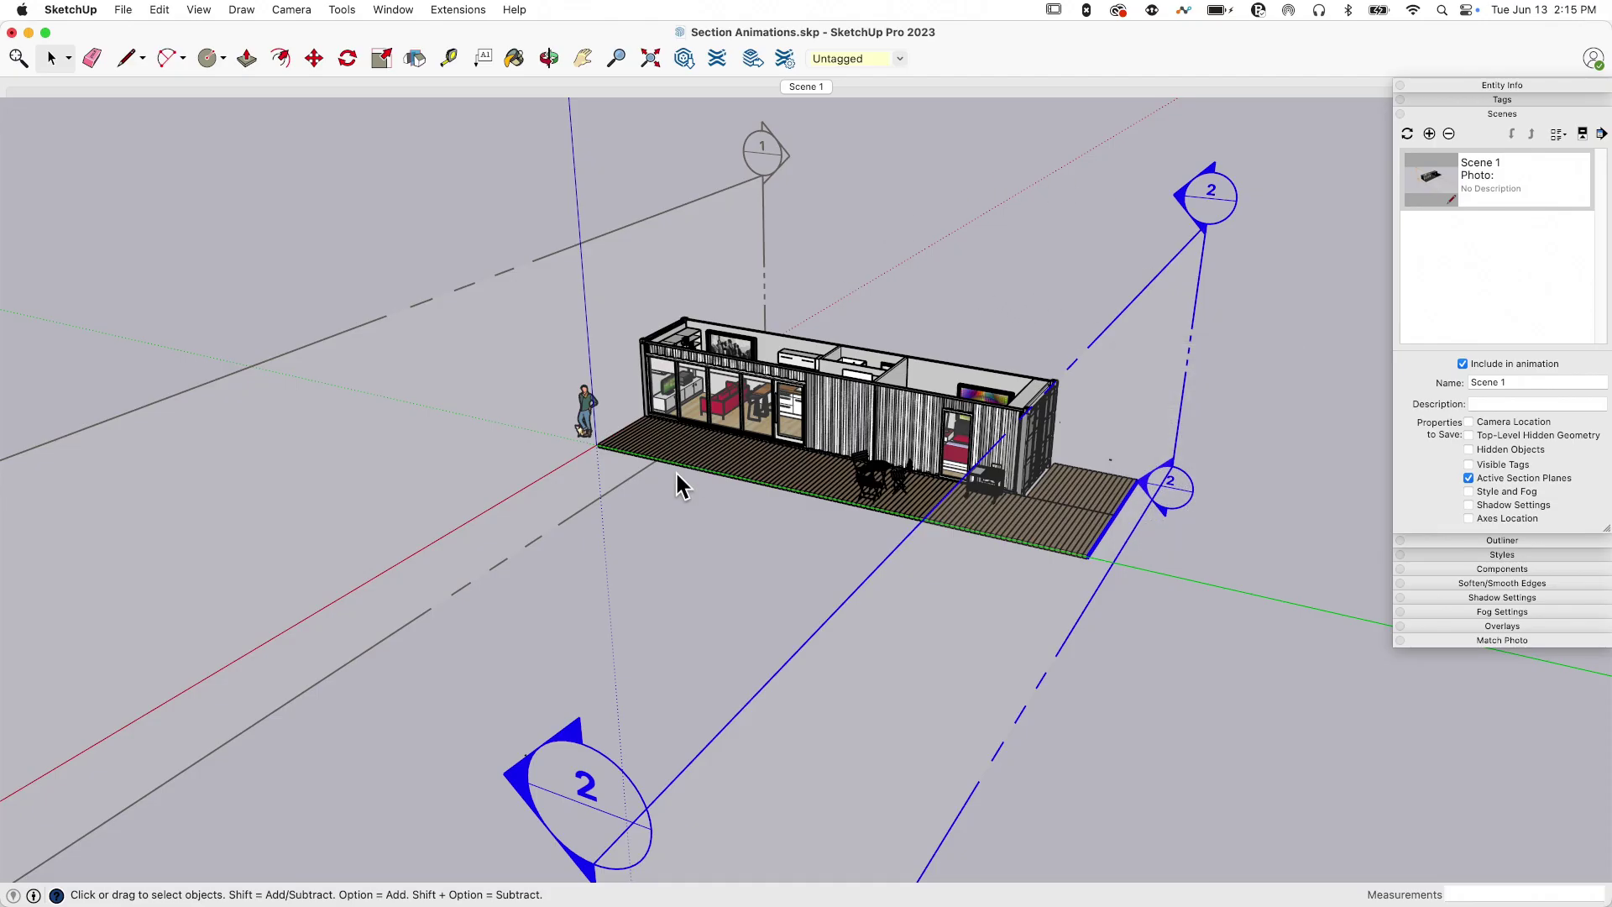
middle_drag(844, 508, 1129, 578)
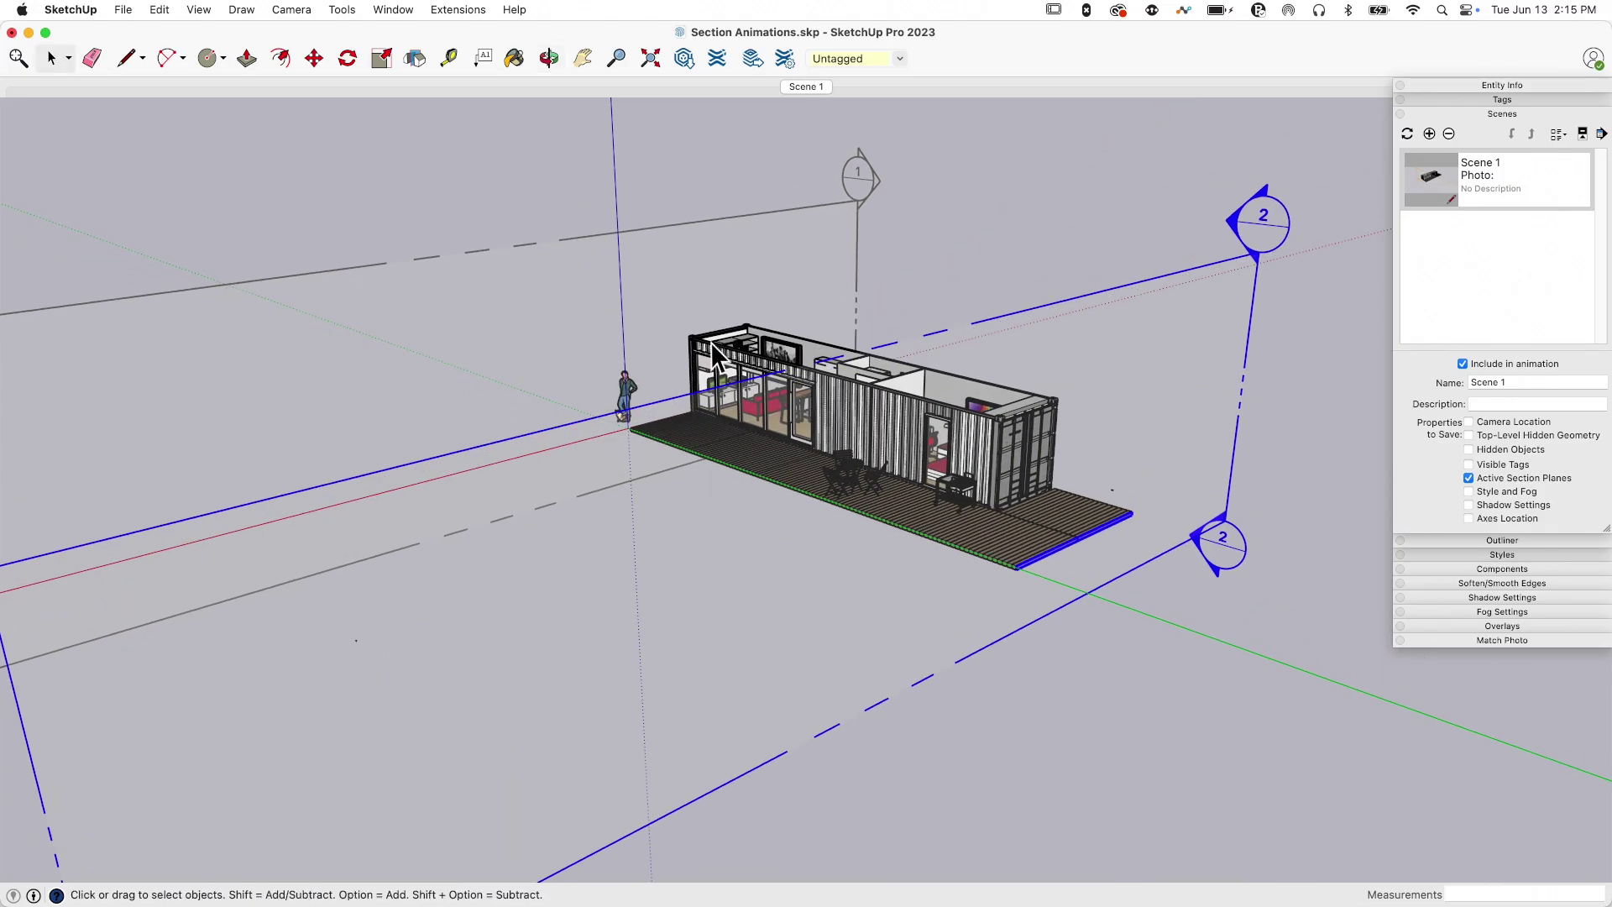
middle_drag(616, 390, 1016, 478)
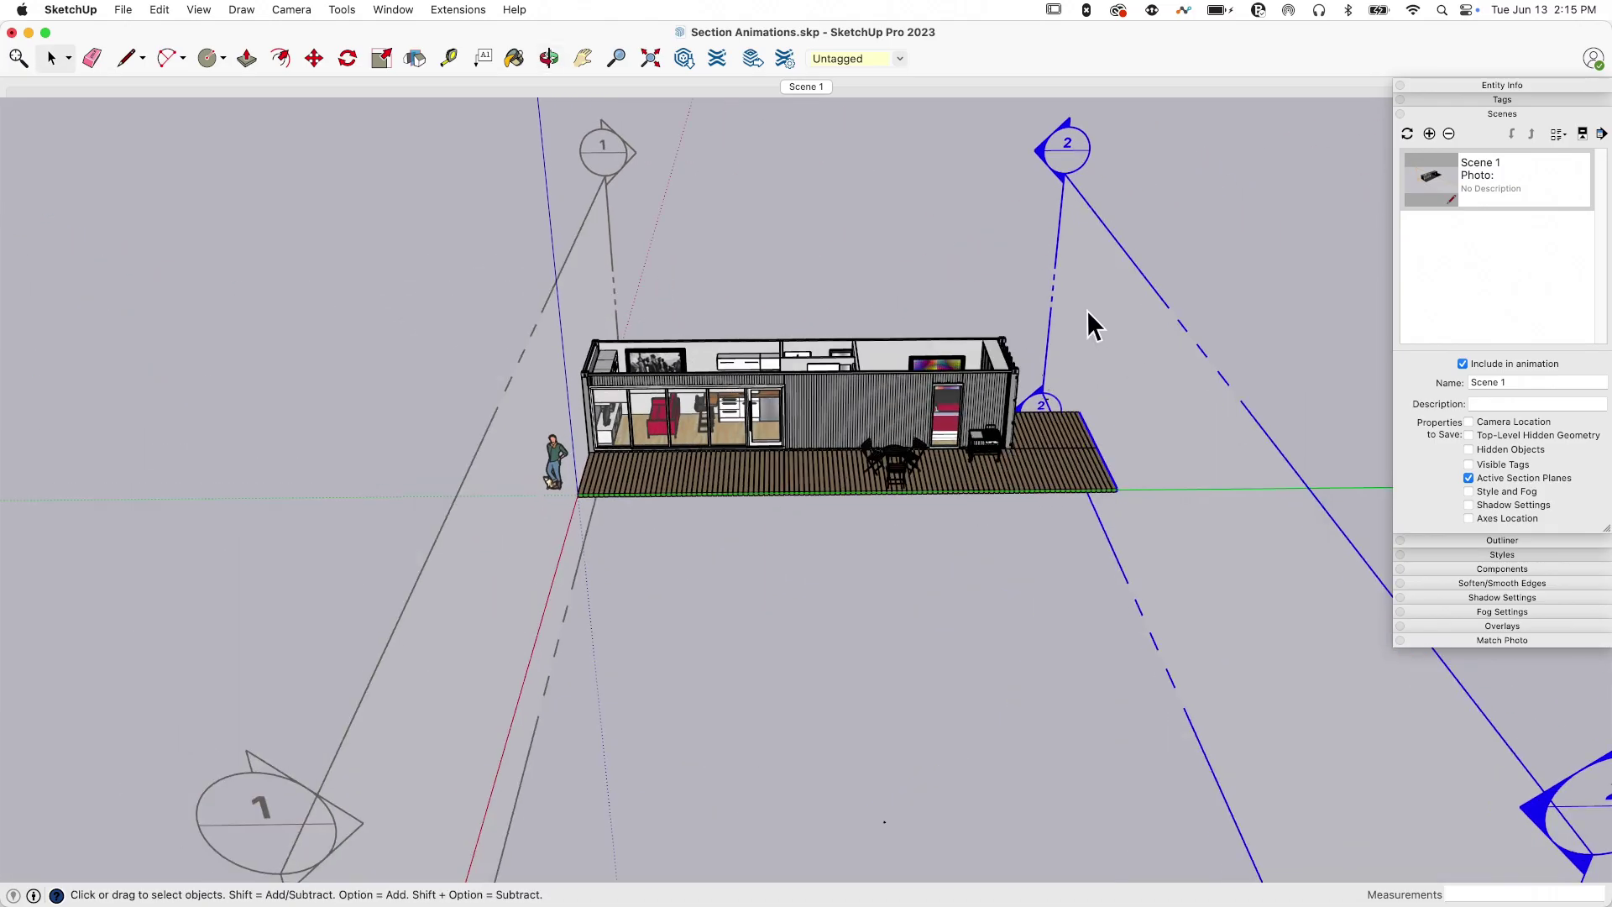
right_click(1075, 244)
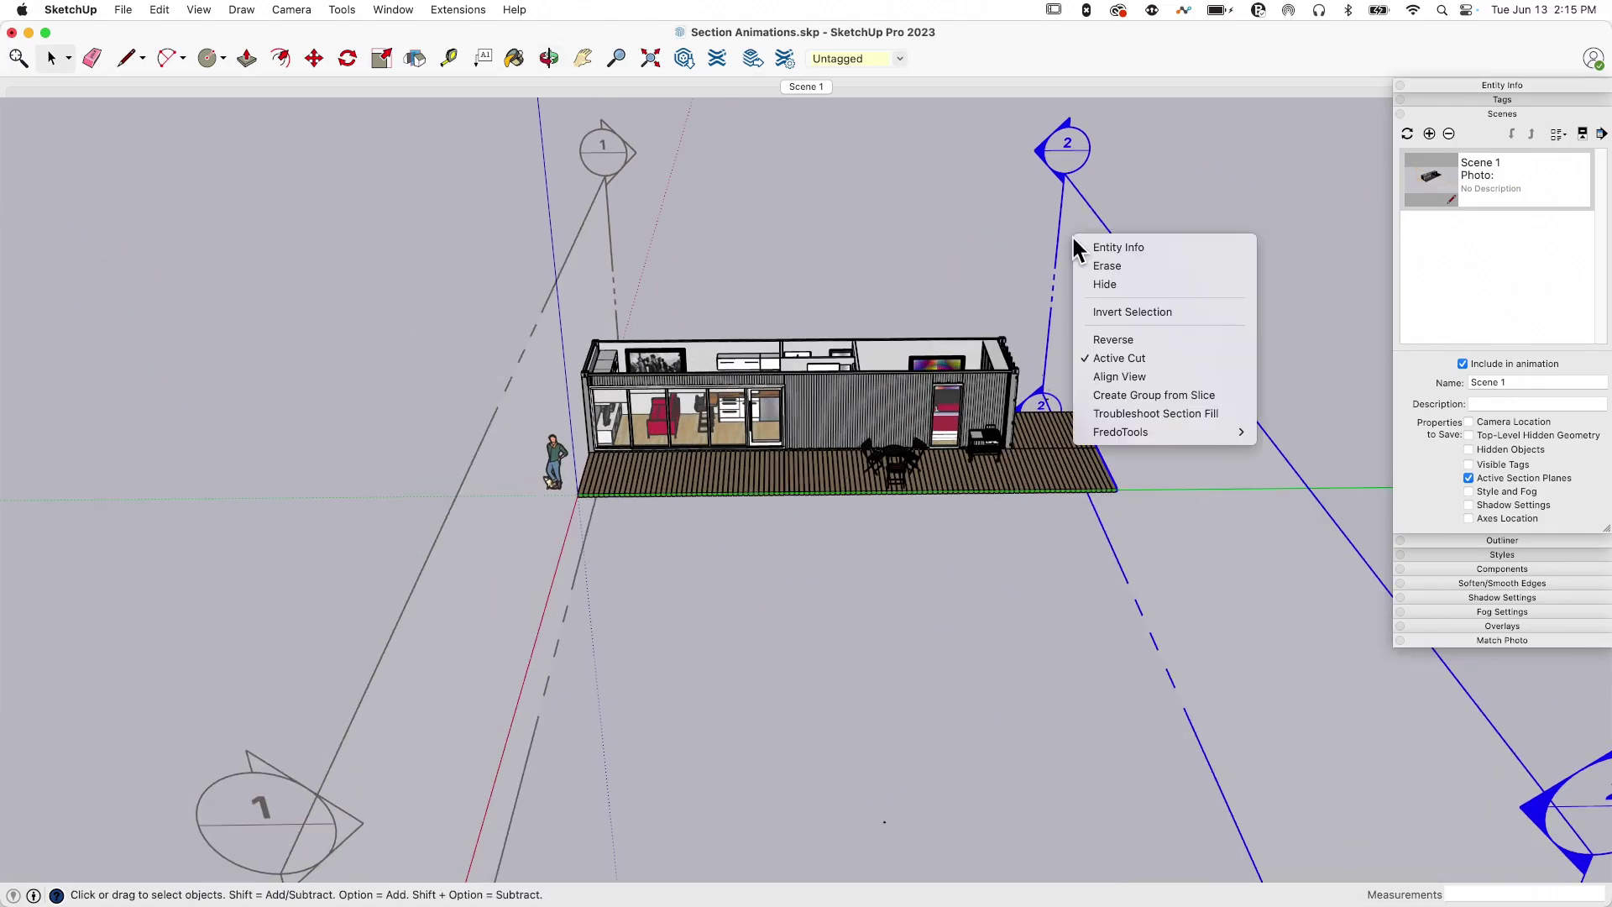
click(1151, 337)
Step: Add a second scene that saves only the active section planes, with the reversed End plane active
middle_drag(781, 357, 965, 361)
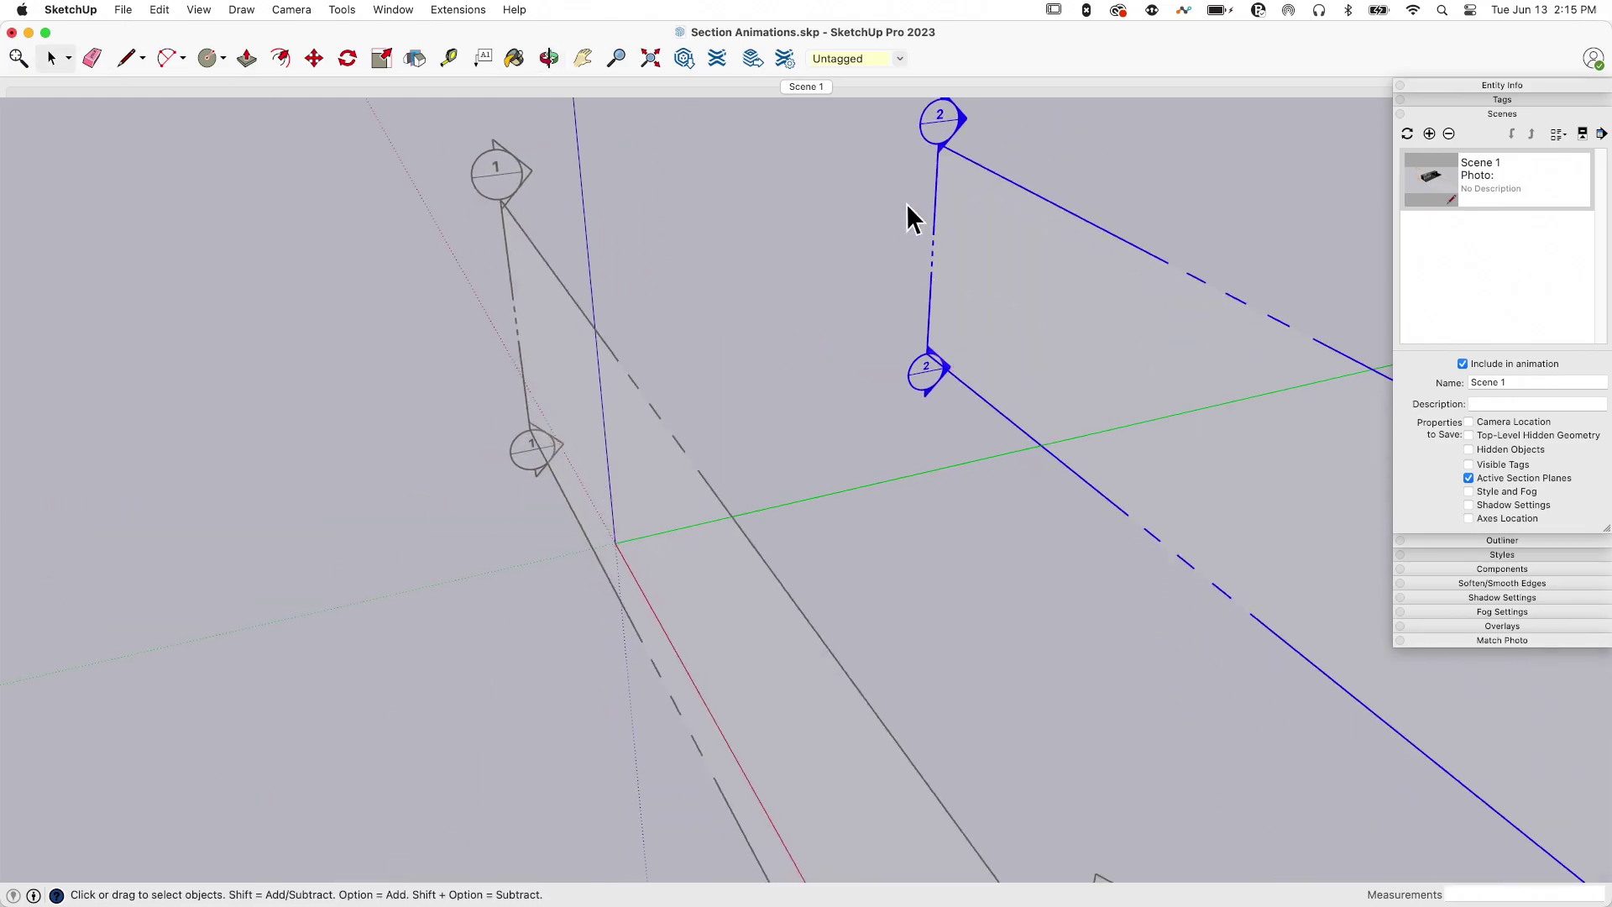
middle_drag(905, 201, 667, 345)
middle_drag(811, 431, 836, 422)
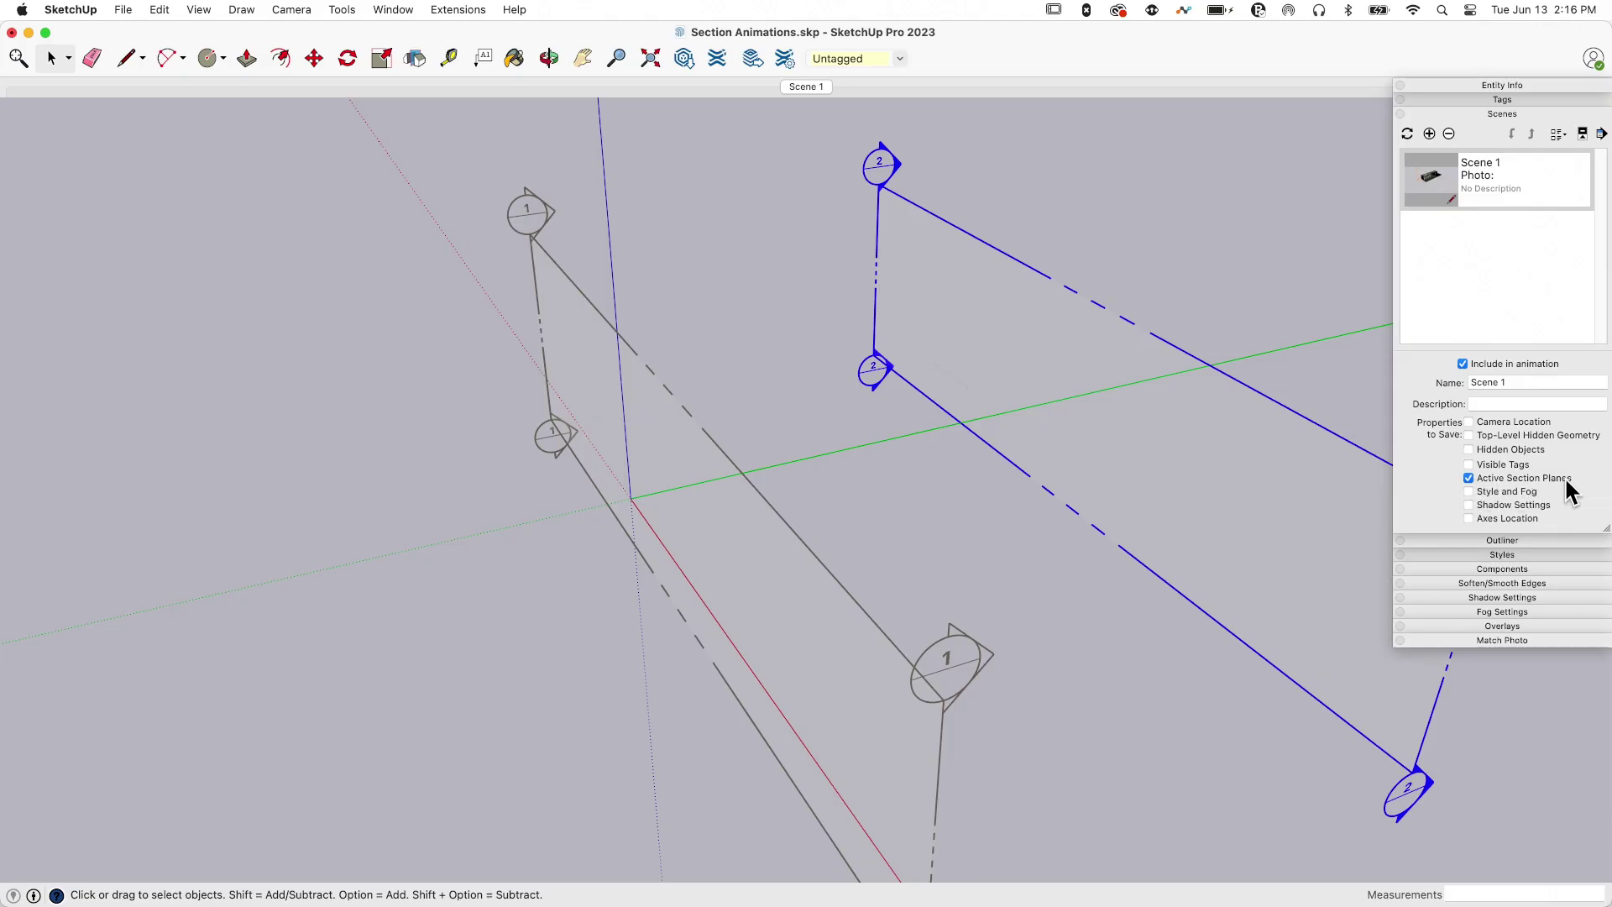
click(1429, 134)
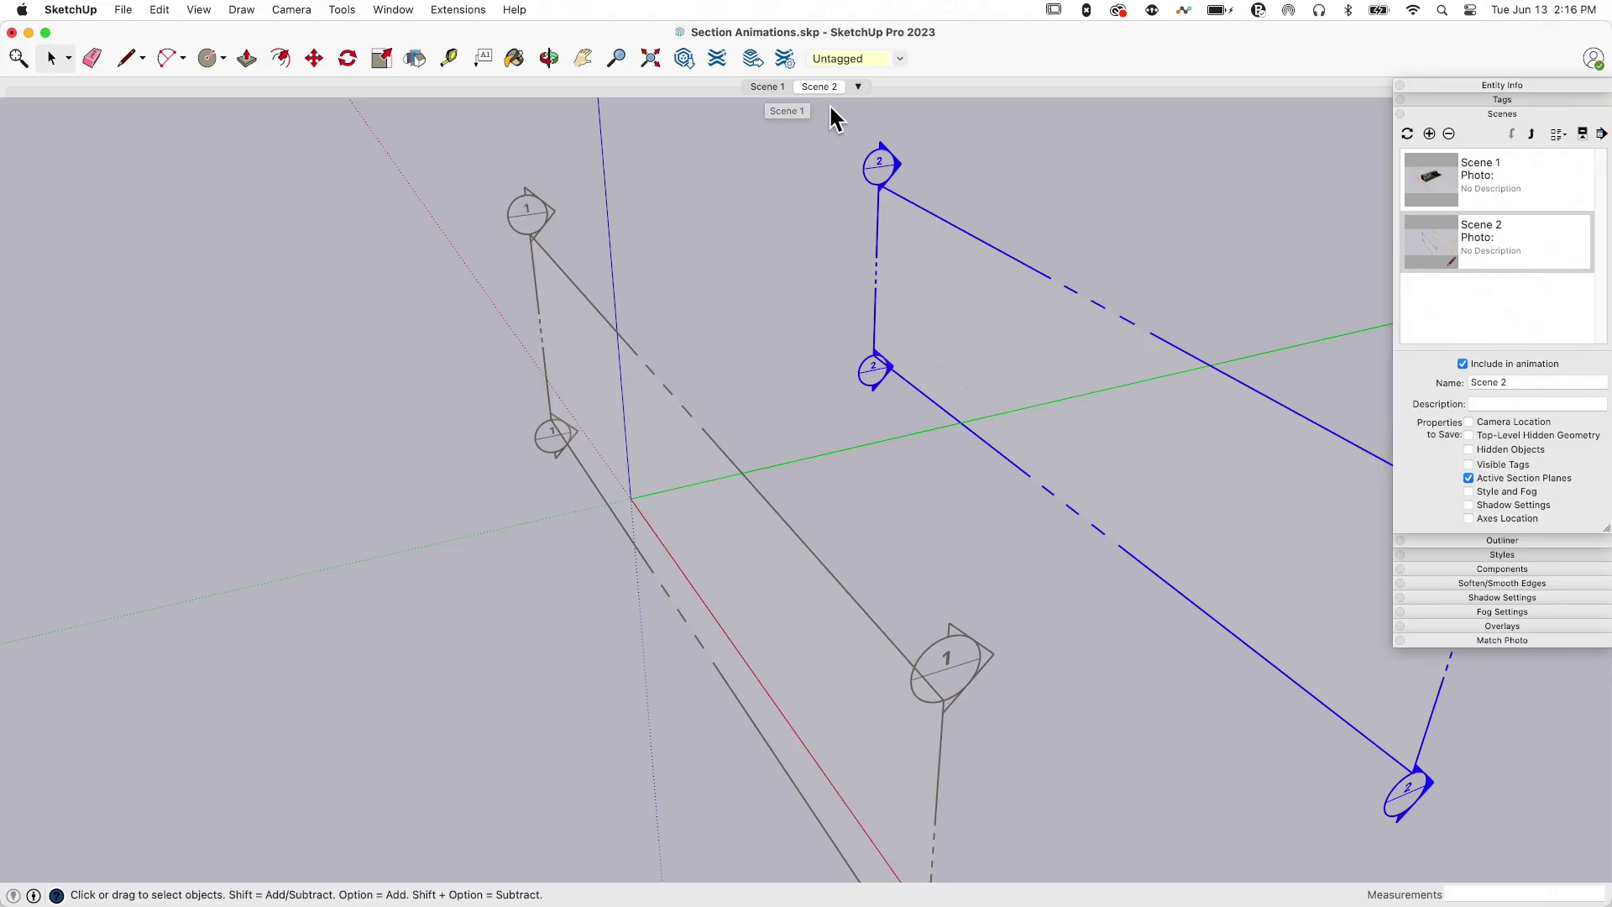
Step: Switch to Scene 1 to preview the section transition, and examine the model from a lower angle
click(758, 85)
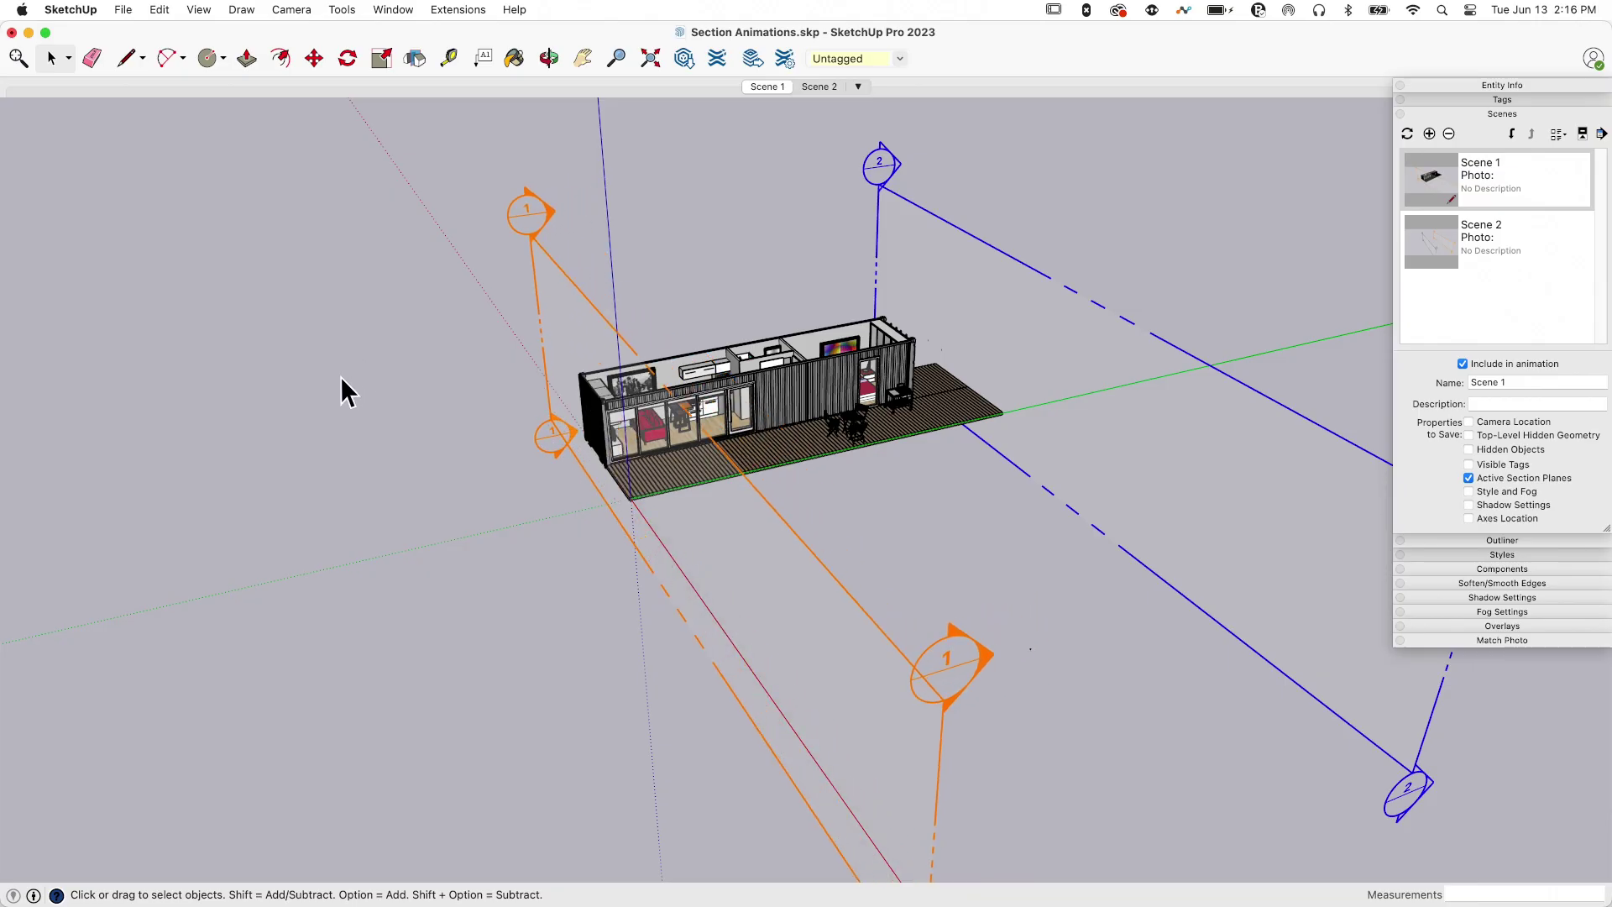
middle_drag(314, 472, 479, 335)
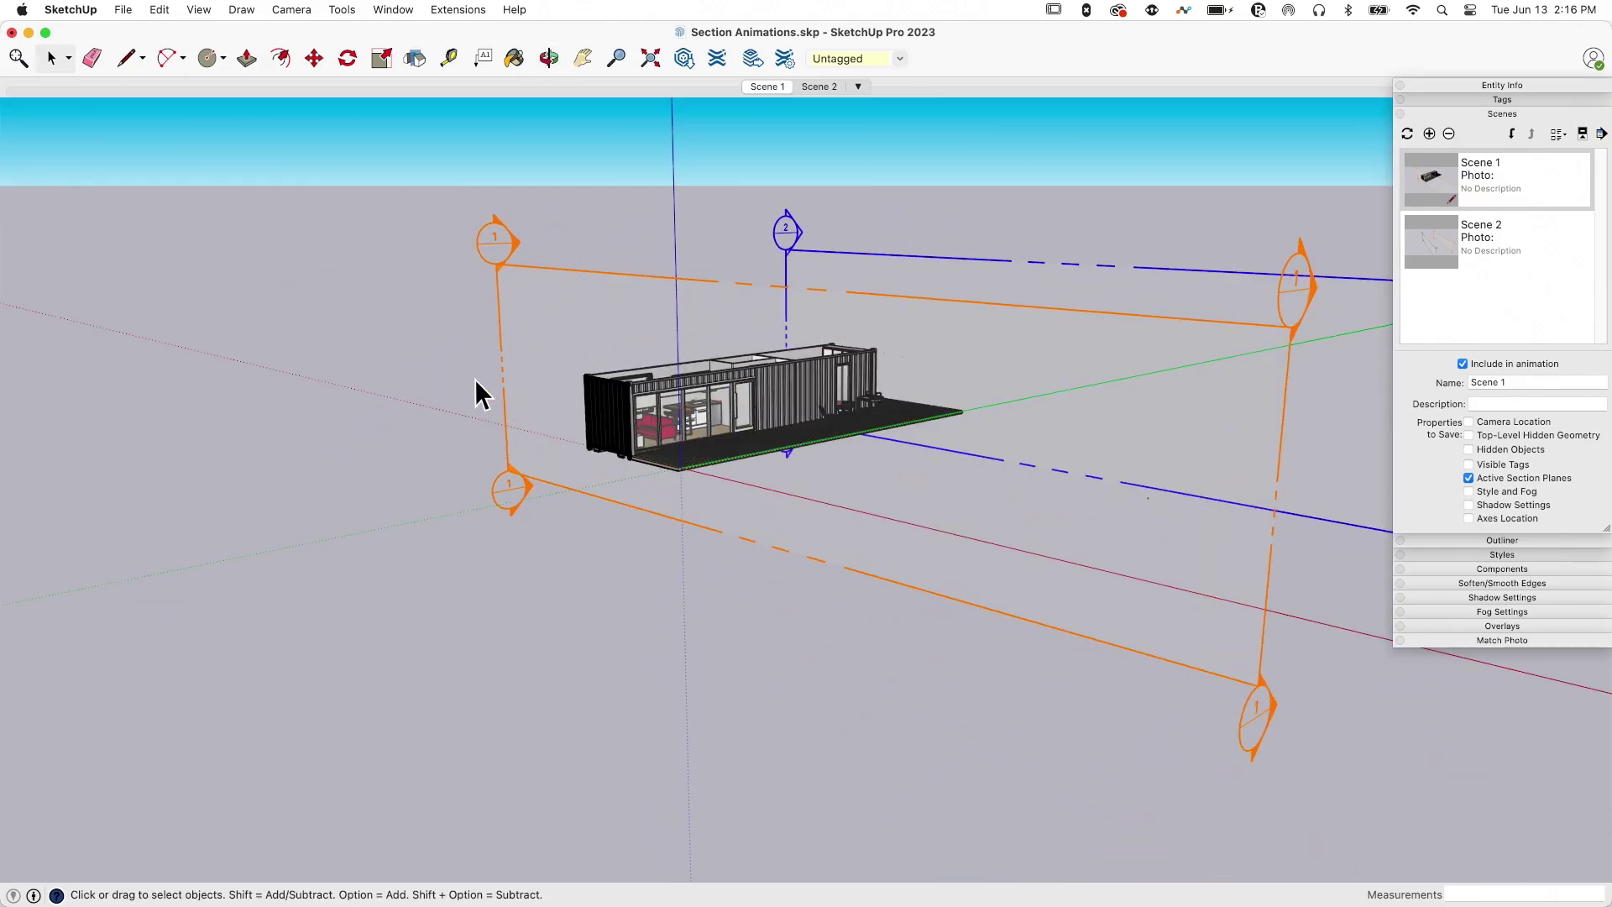
Step: Preview the section transition to Scene 2 and back to Scene 1 from closer and end-on views of the container
scroll(593, 377, up, 3)
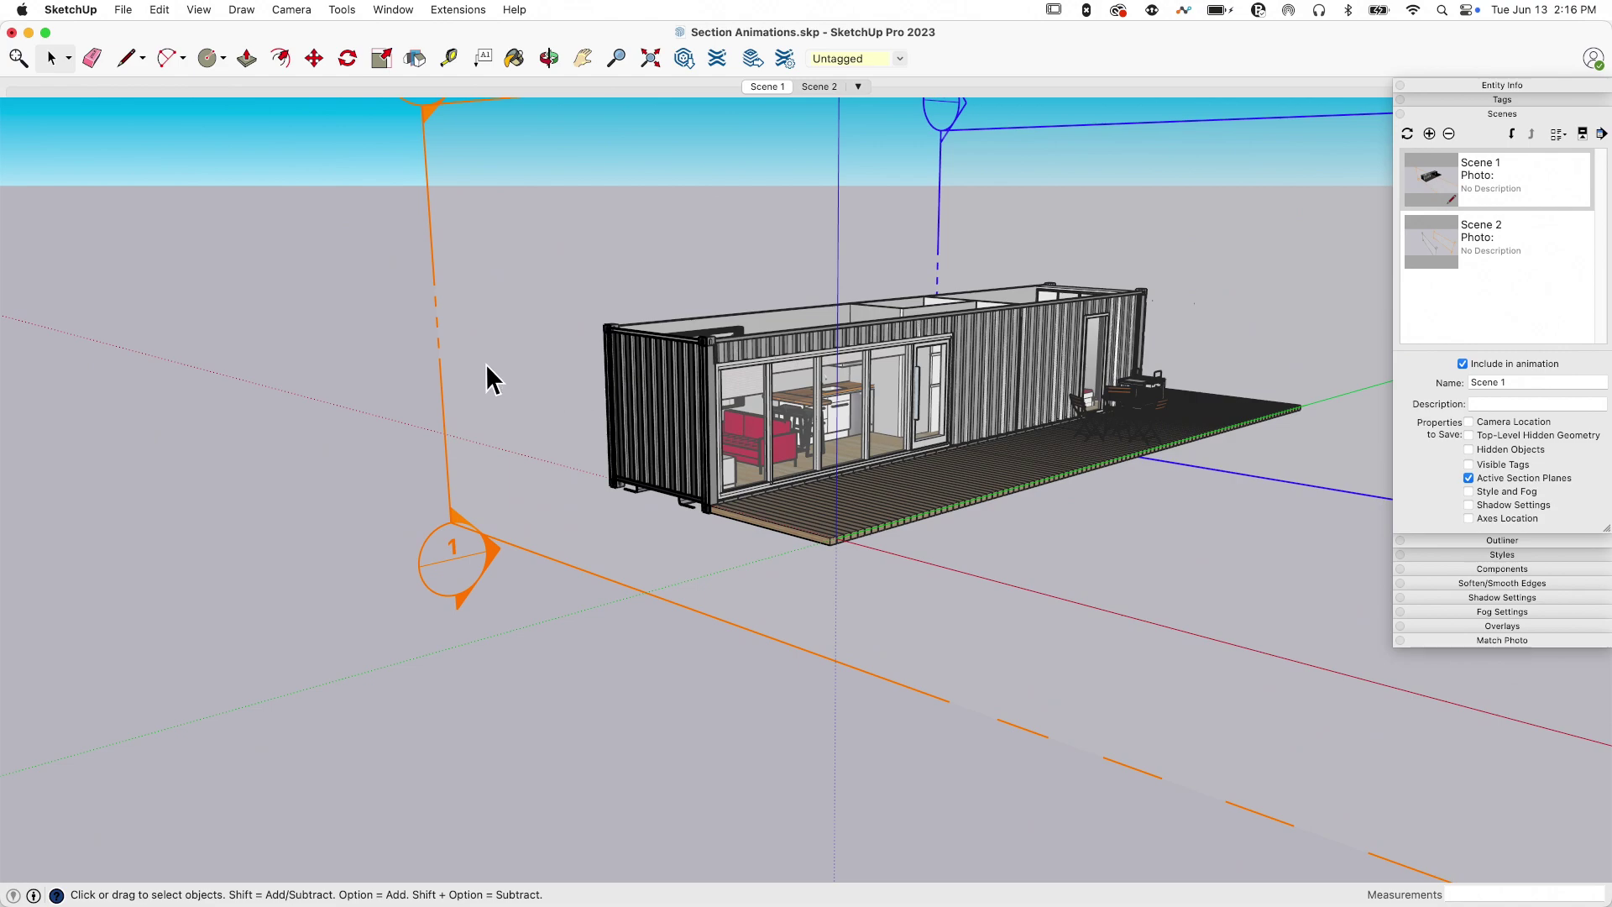
scroll(486, 365, down, 2)
middle_drag(485, 364, 625, 445)
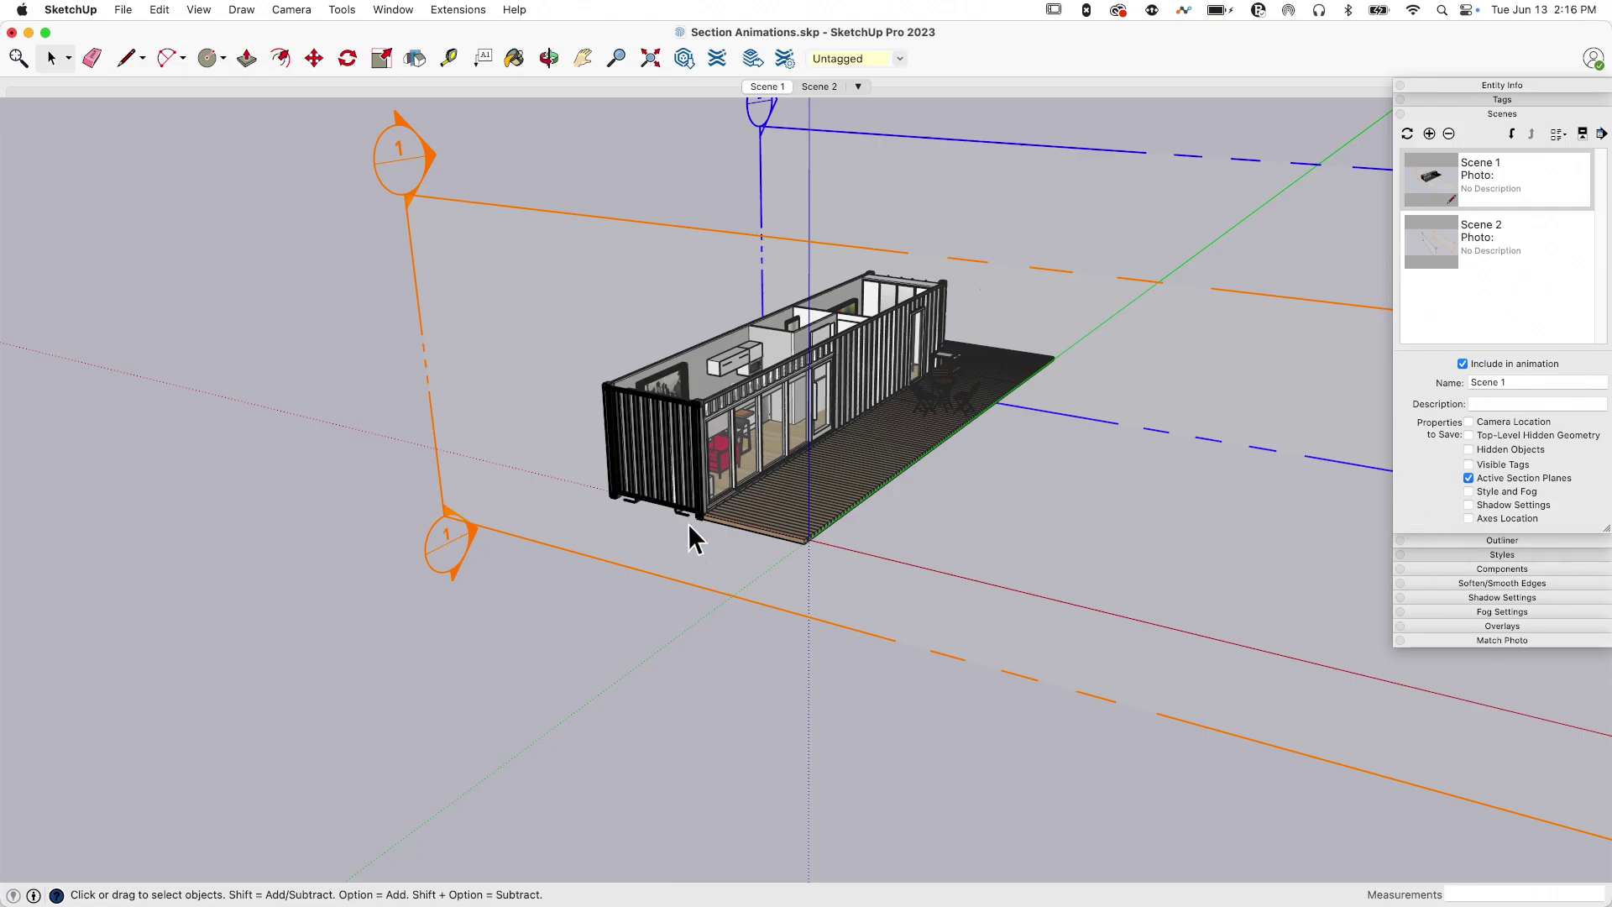
middle_drag(688, 522, 672, 445)
scroll(672, 445, up, 4)
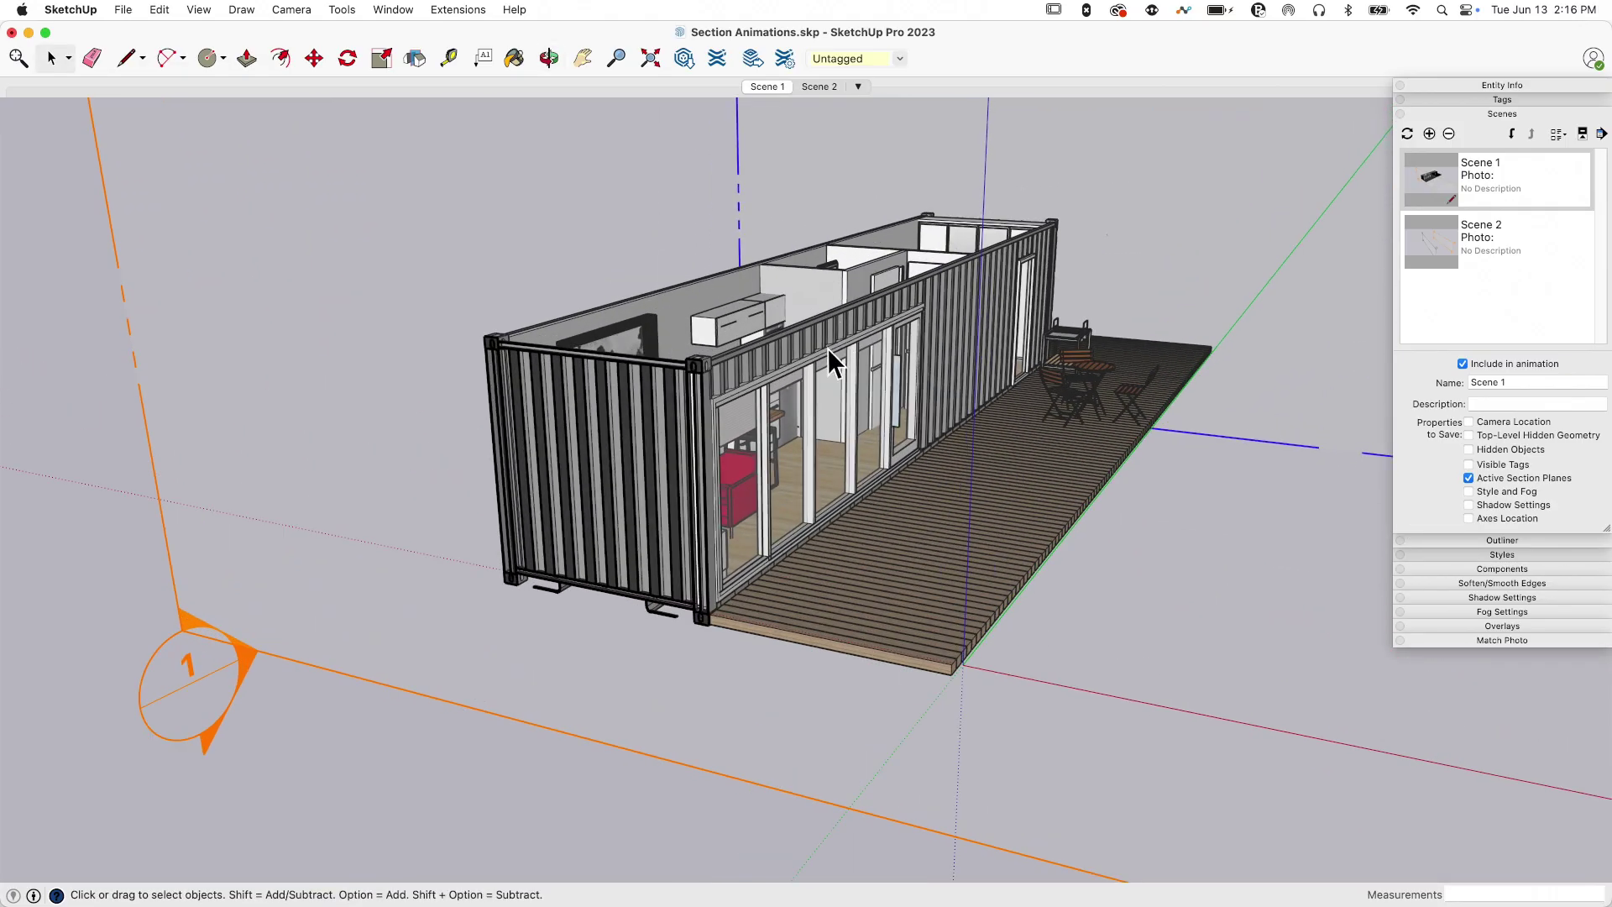
middle_drag(827, 351, 770, 424)
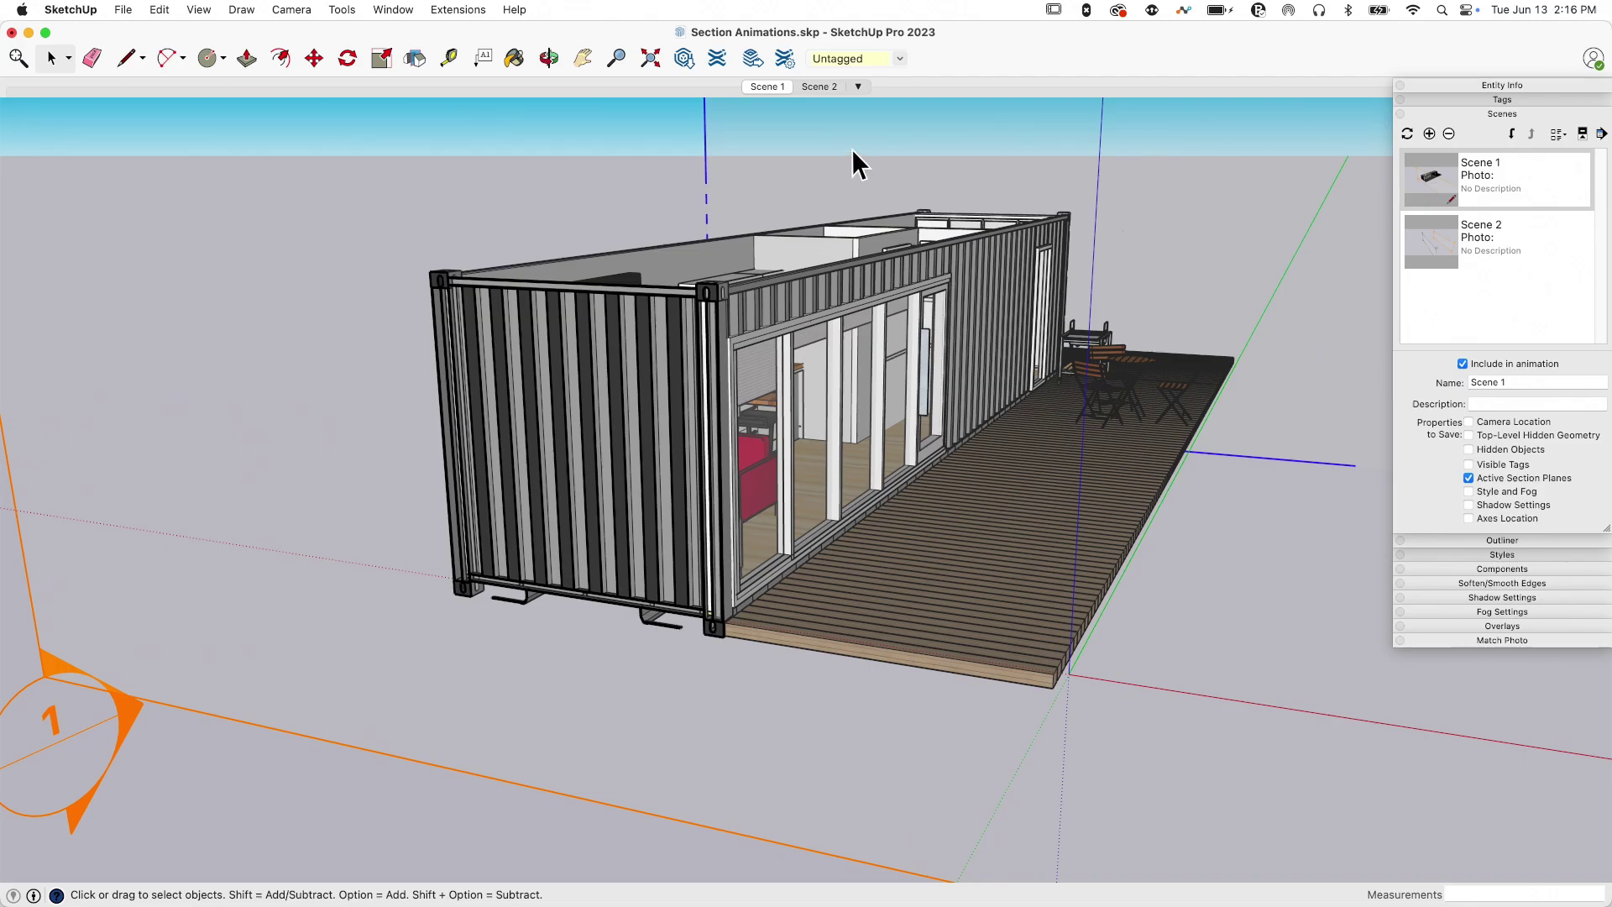
click(820, 87)
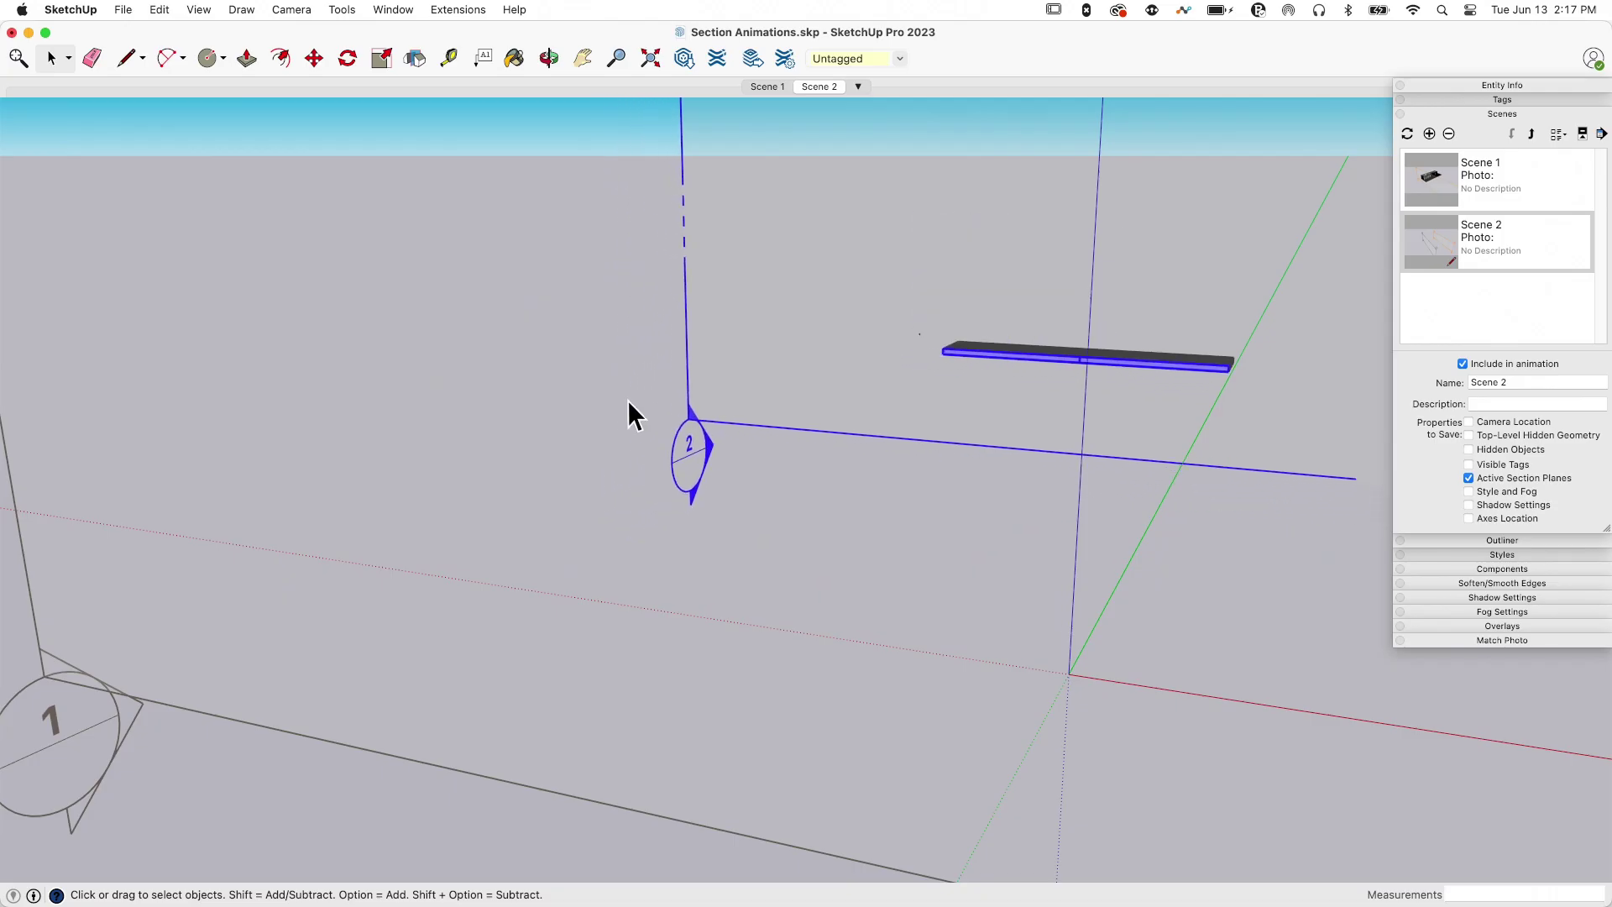
middle_drag(728, 406, 913, 319)
scroll(664, 282, up, 3)
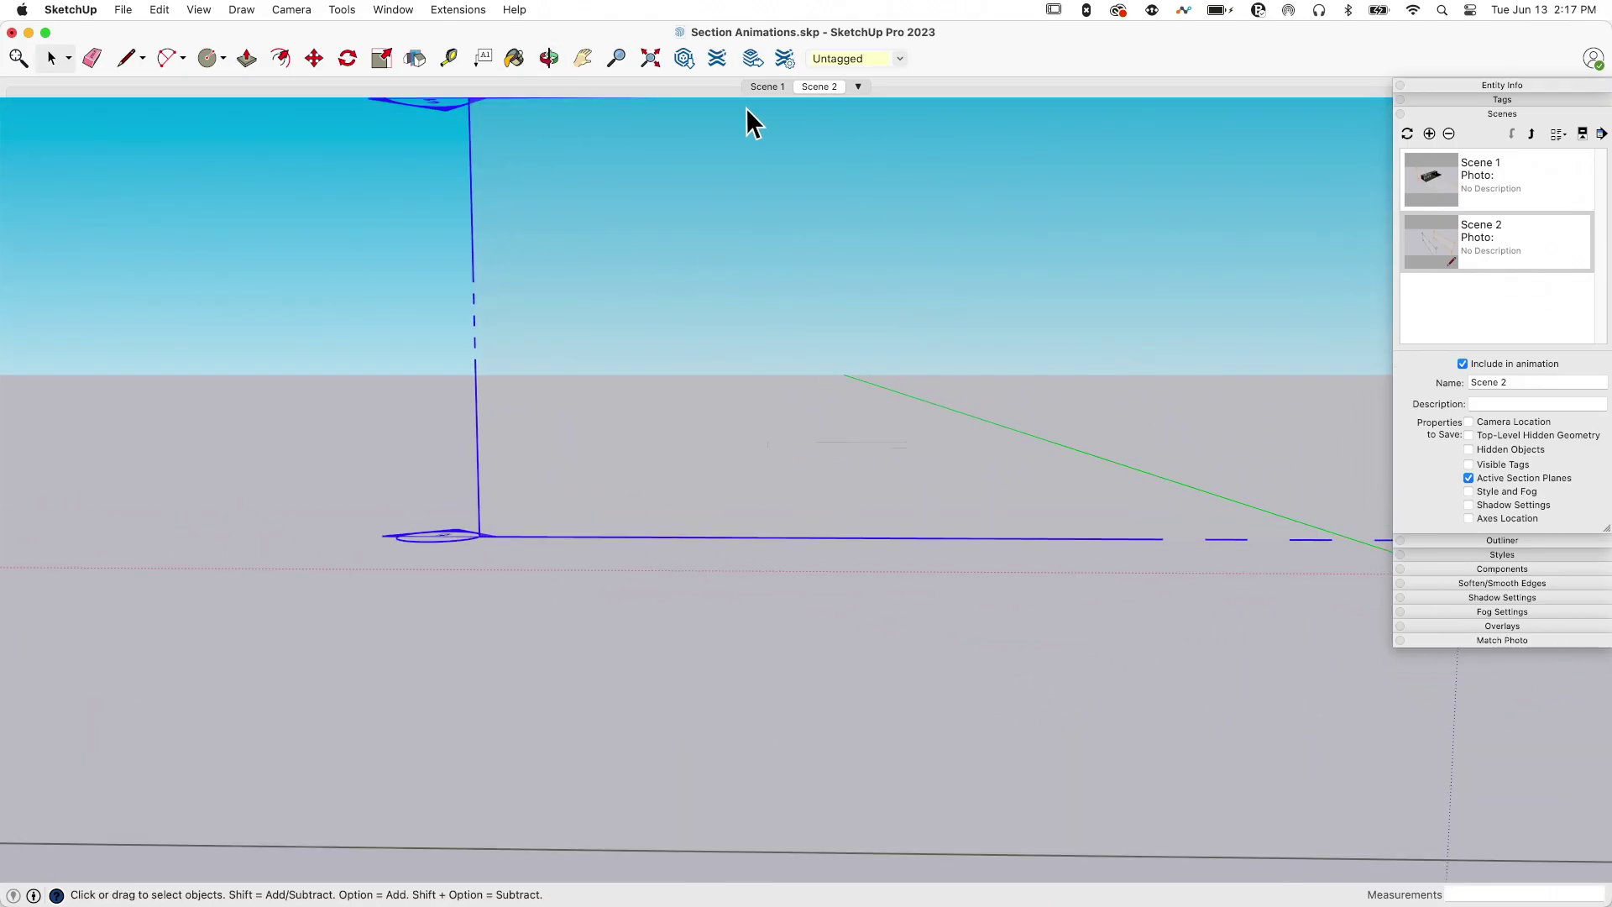
click(779, 86)
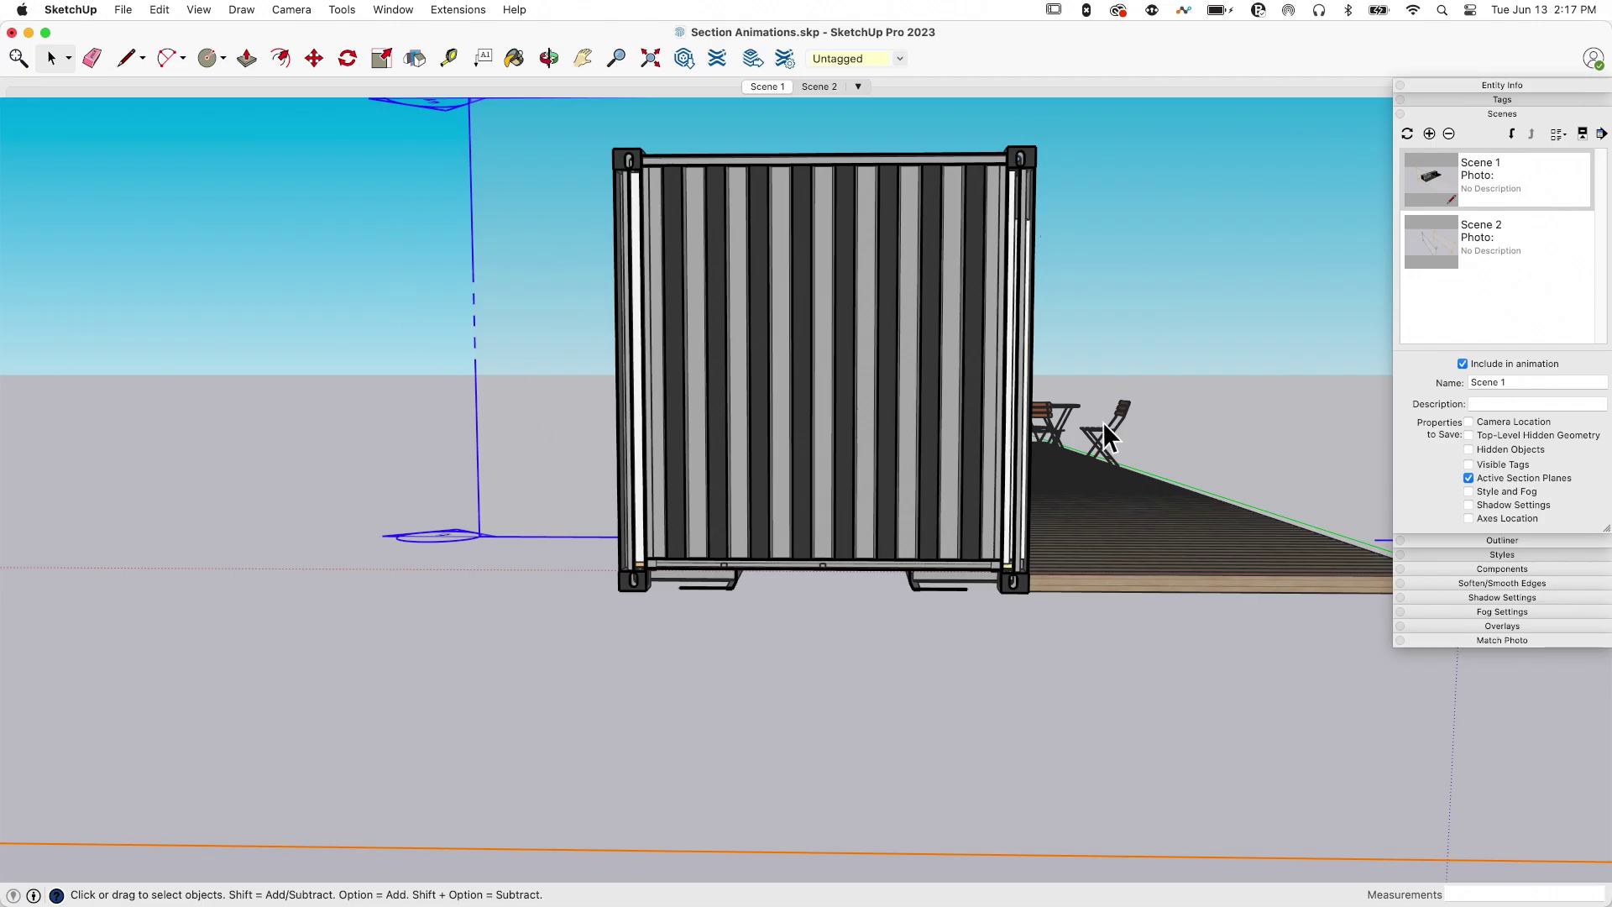
Step: Review the scene transition time and slide delay in the model's animation settings
click(198, 9)
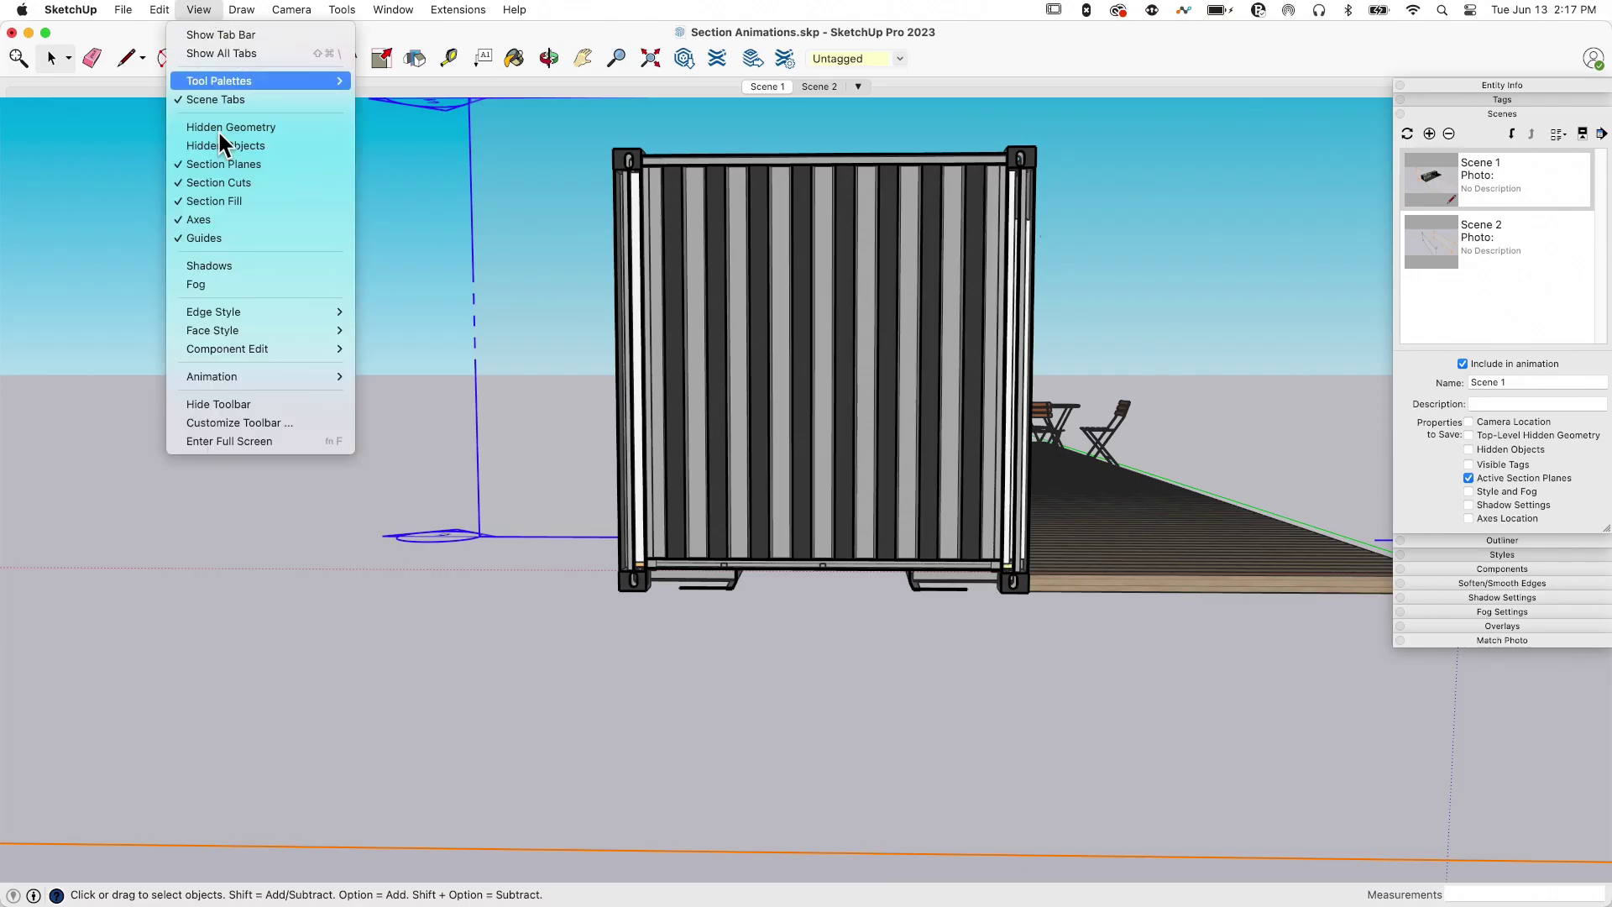
mouse_move(249, 376)
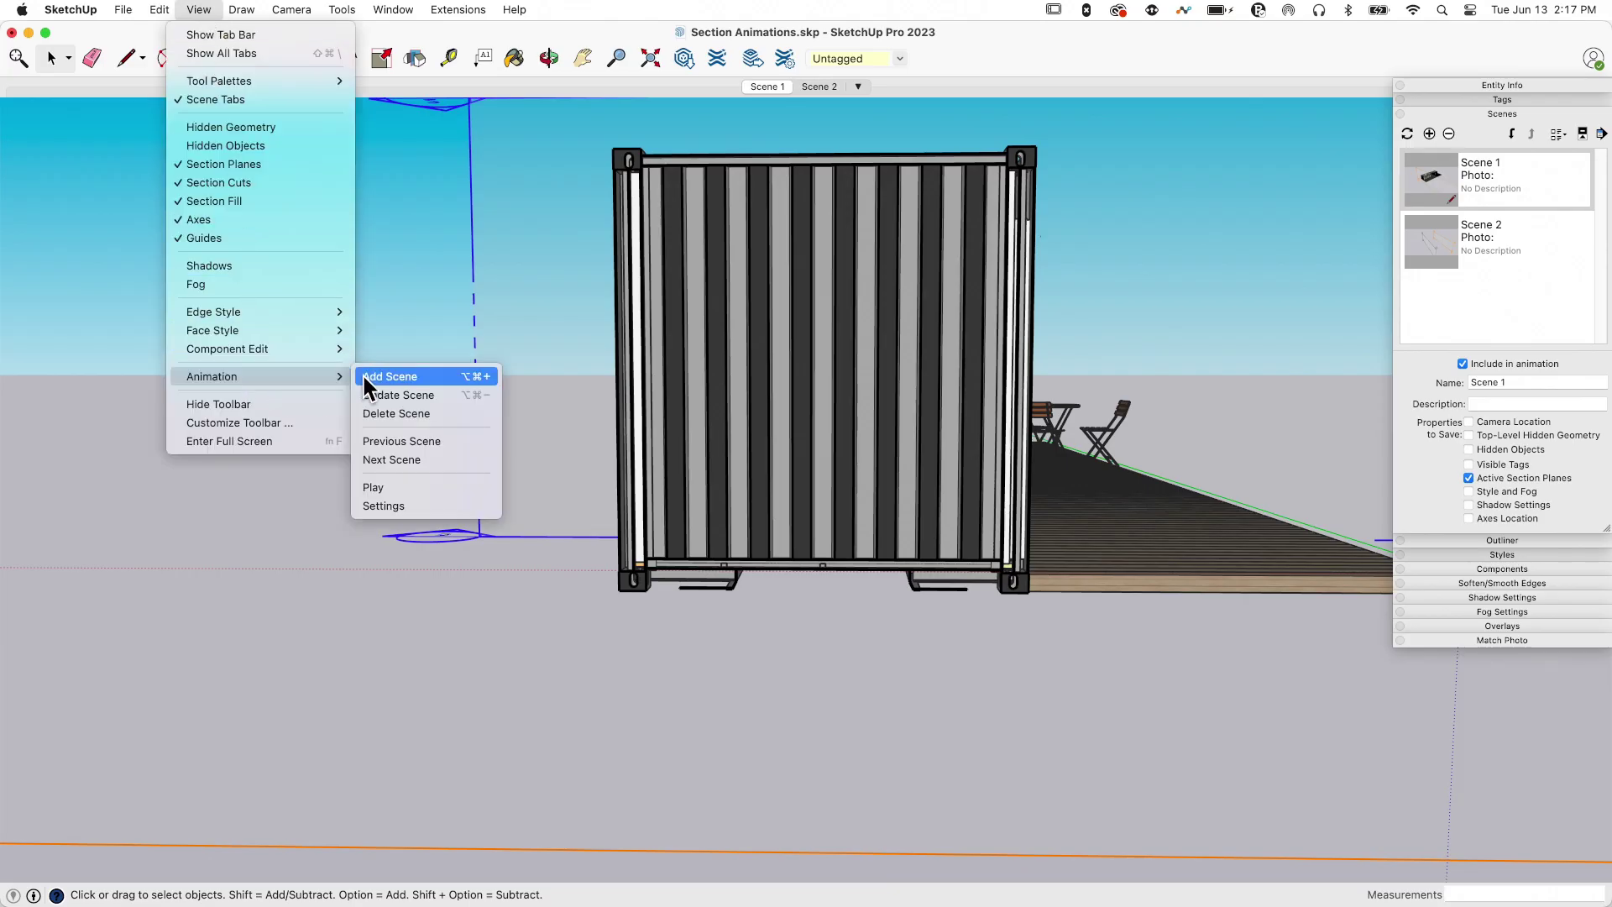
click(436, 504)
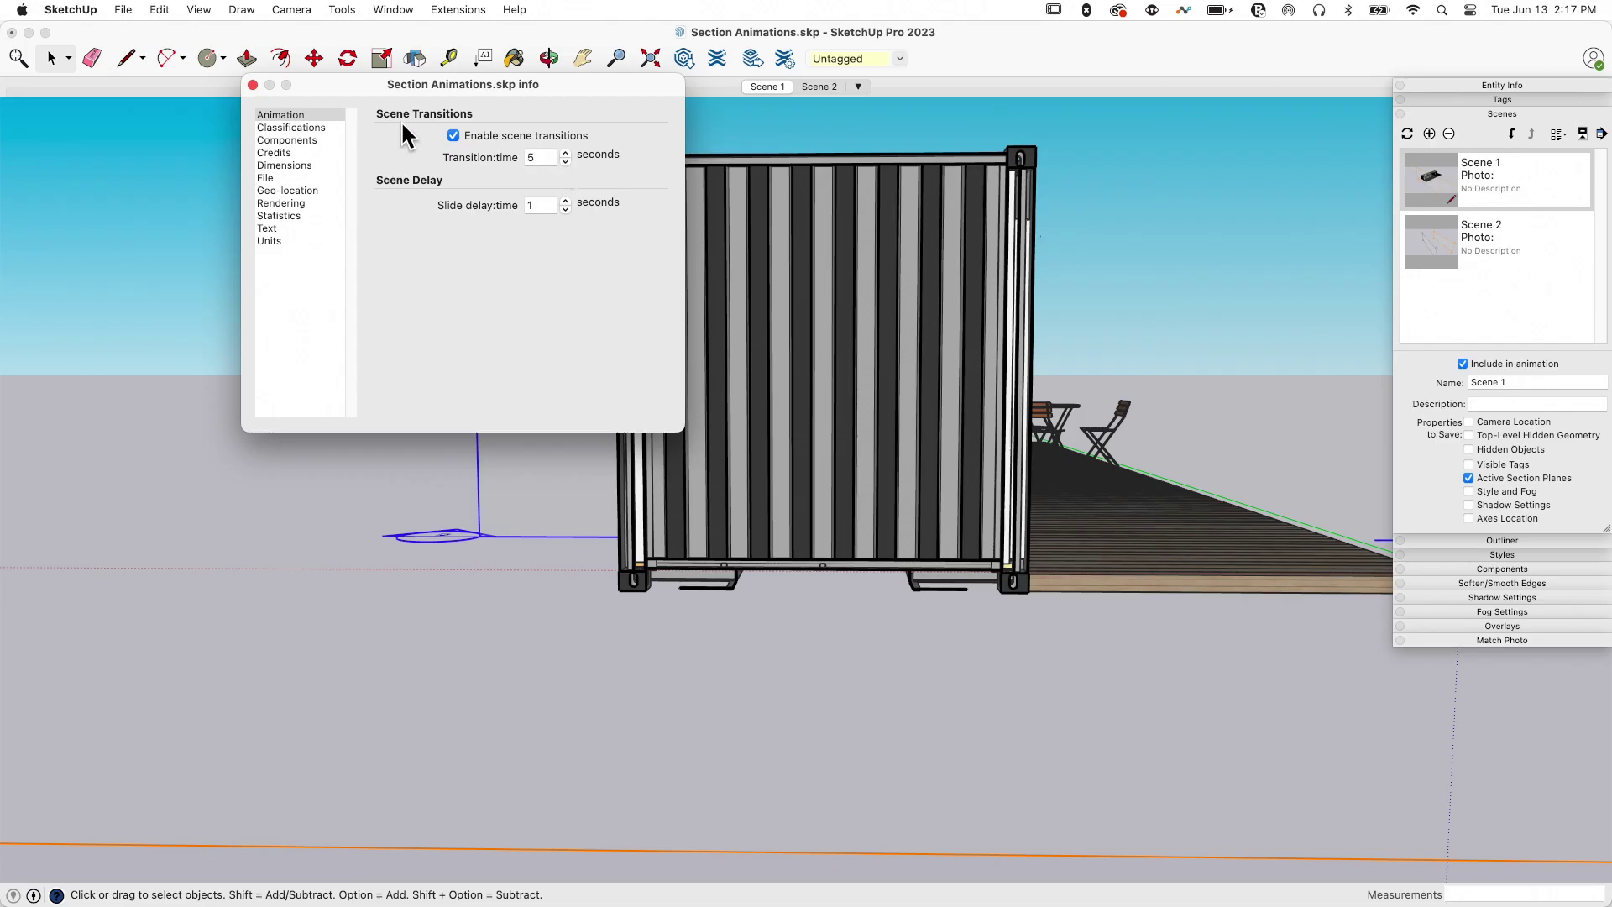
click(251, 85)
Step: Play the transition to Scene 2 and return to Scene 1 while viewing both section planes from above
click(818, 86)
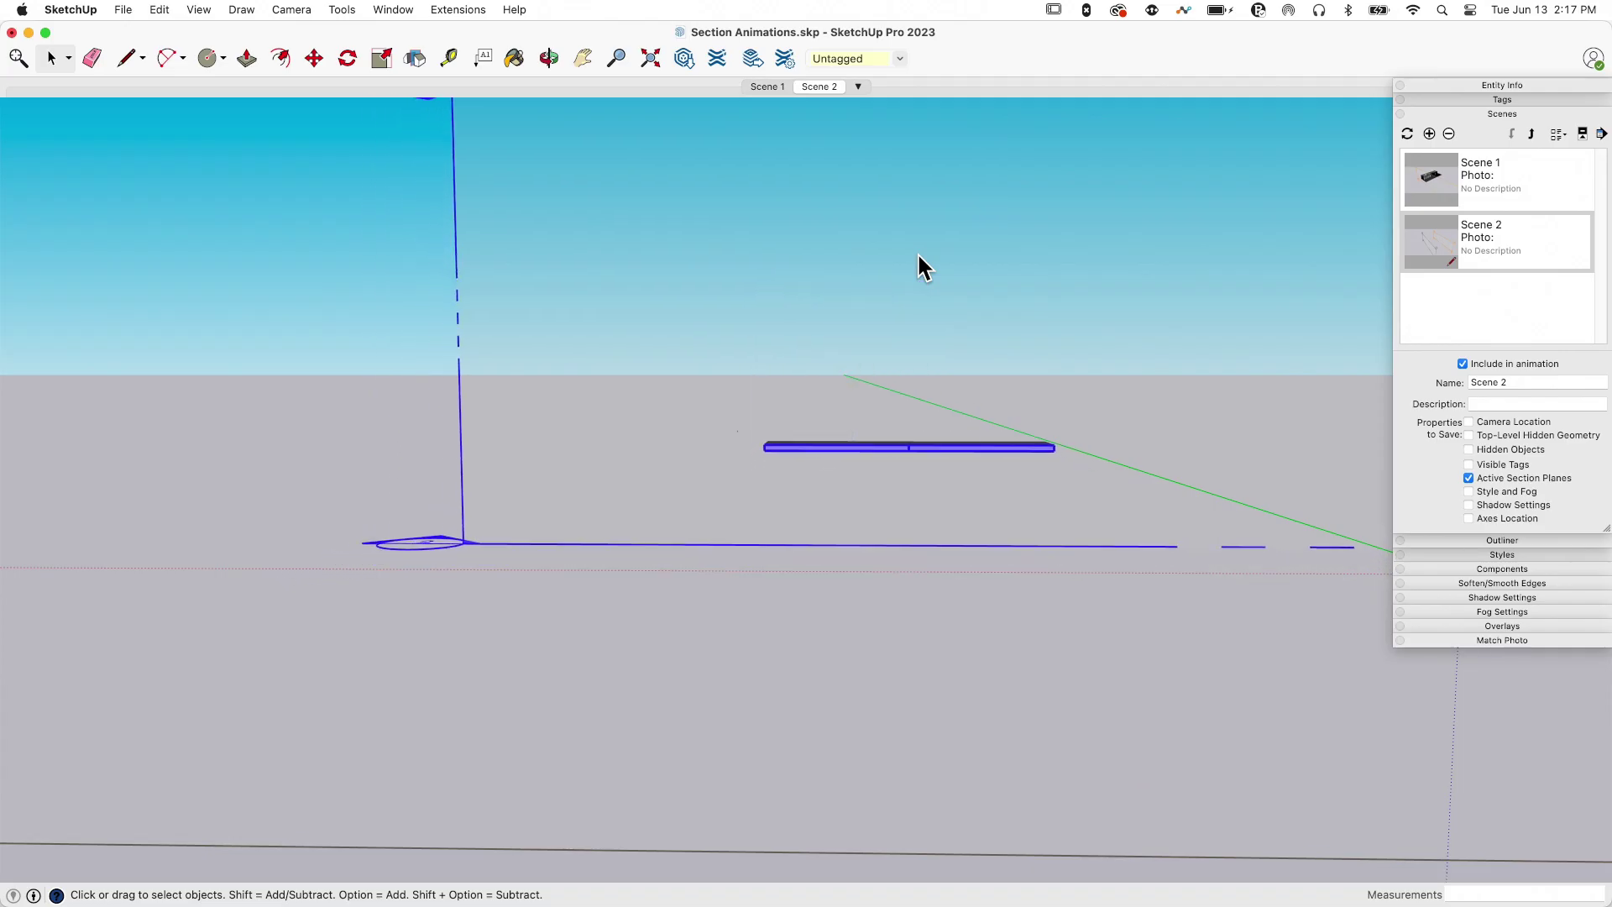
middle_drag(917, 252, 772, 425)
scroll(769, 428, down, 3)
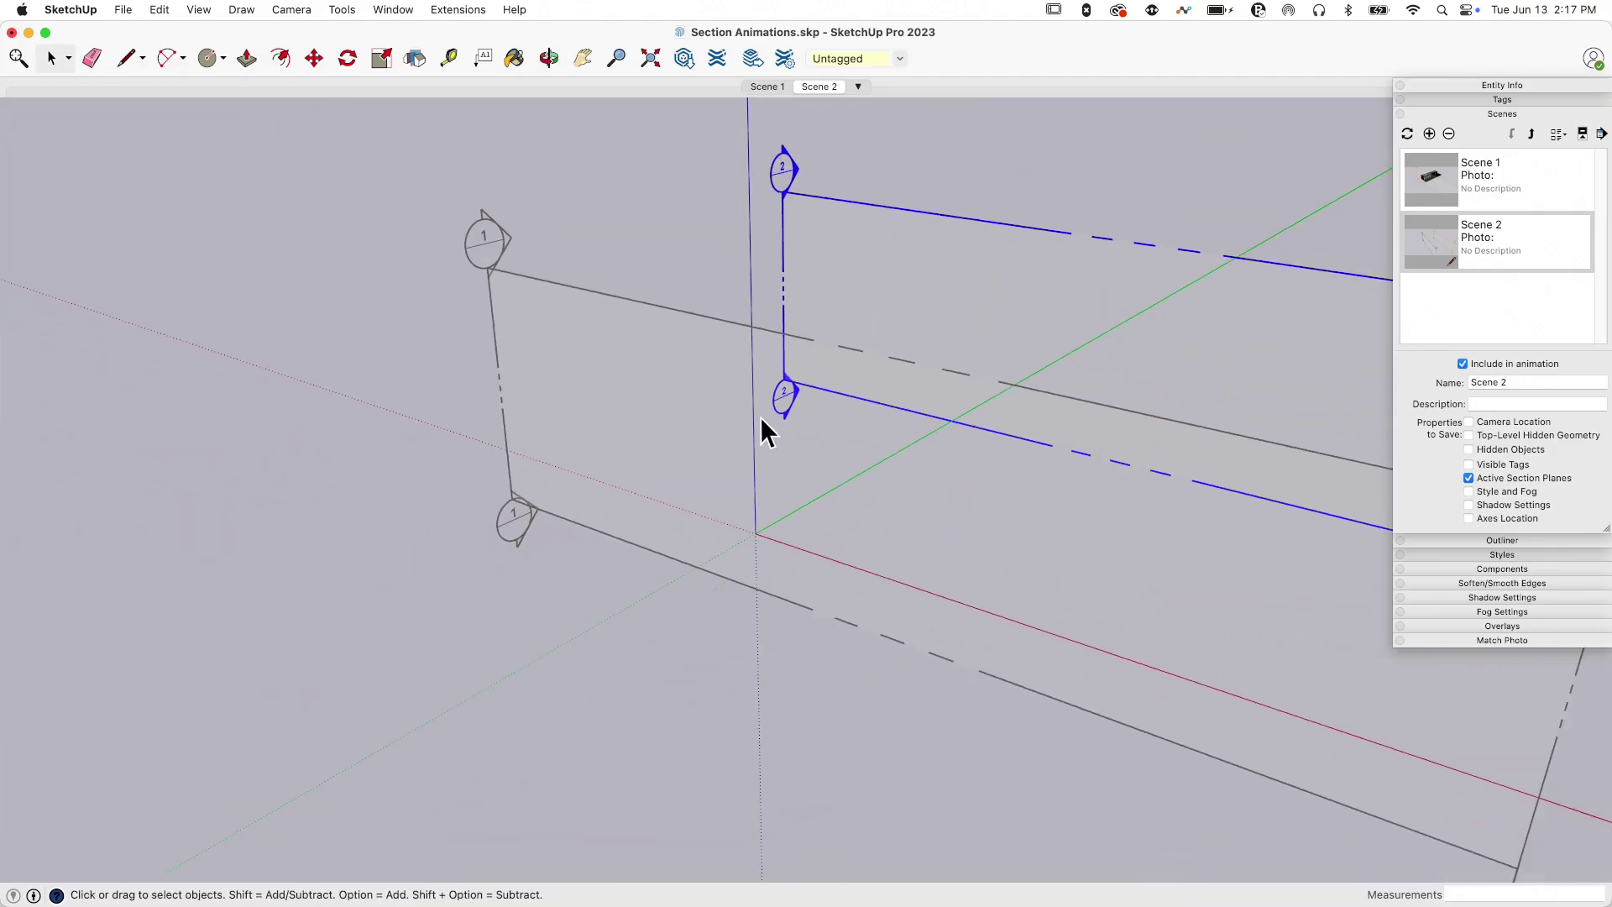
click(768, 87)
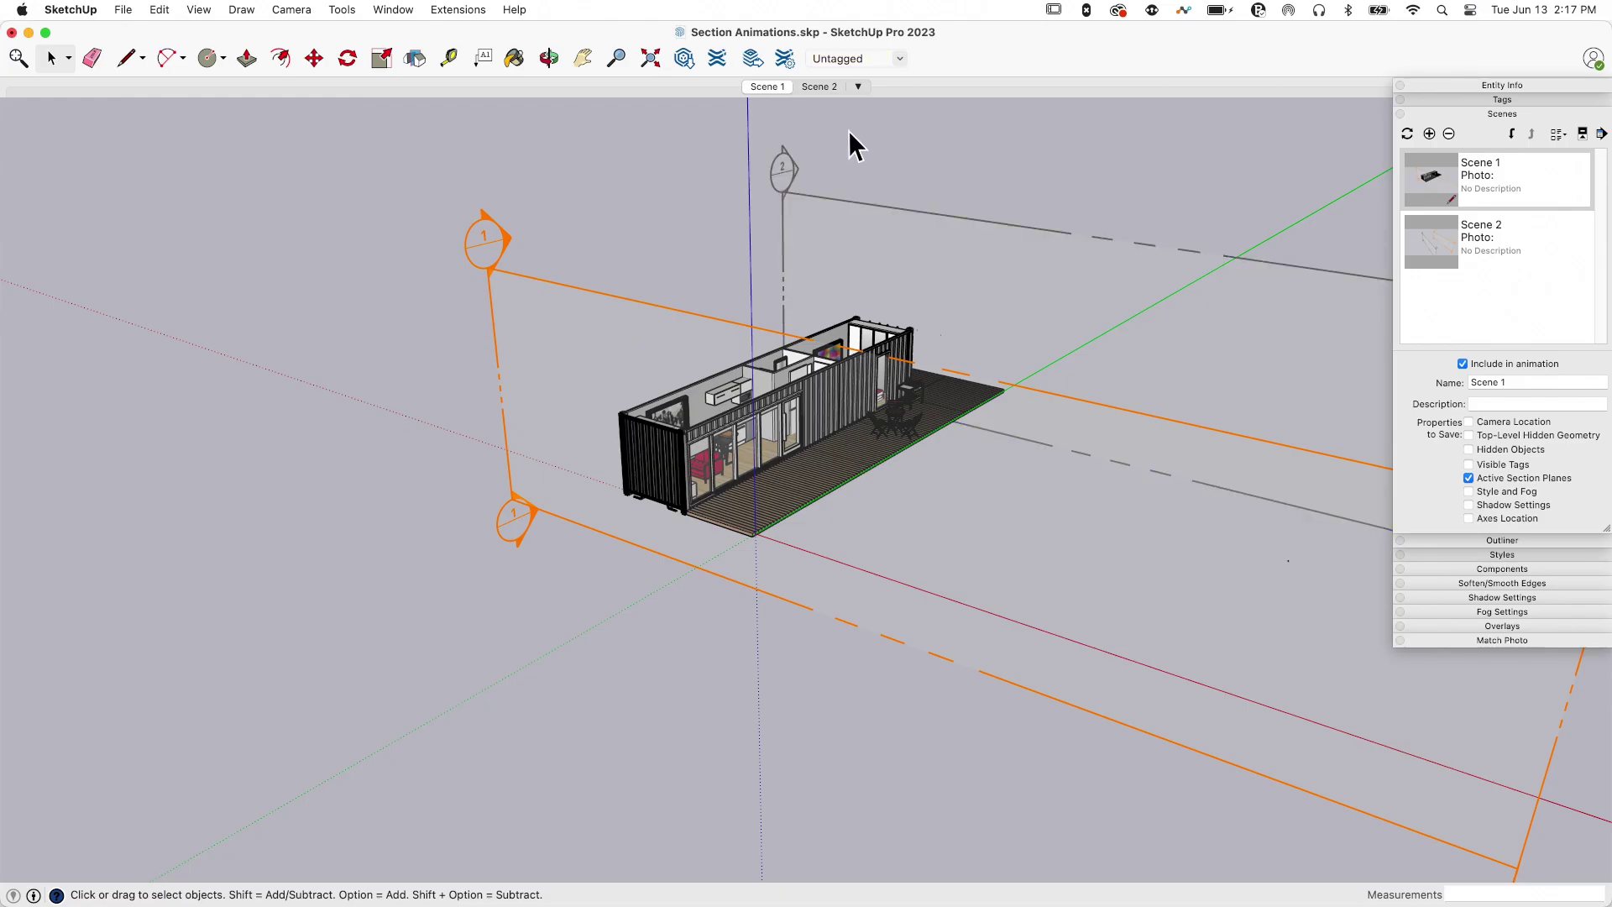
Step: Hide both section planes, symbols 2 and 1, while Scene 1 is active
right_click(823, 214)
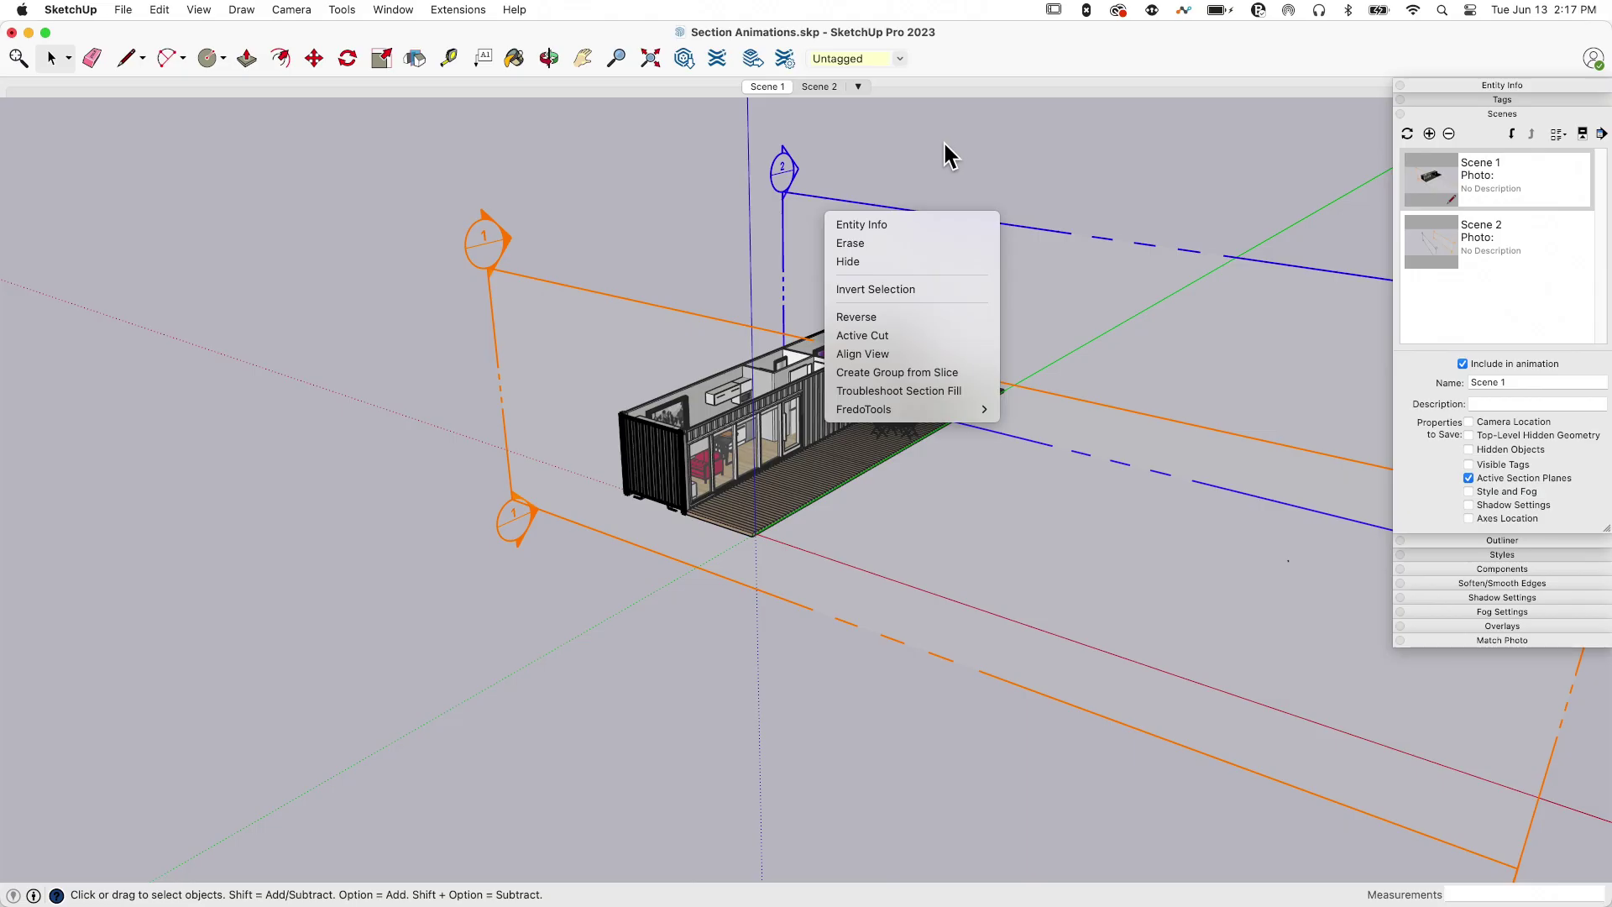
click(875, 261)
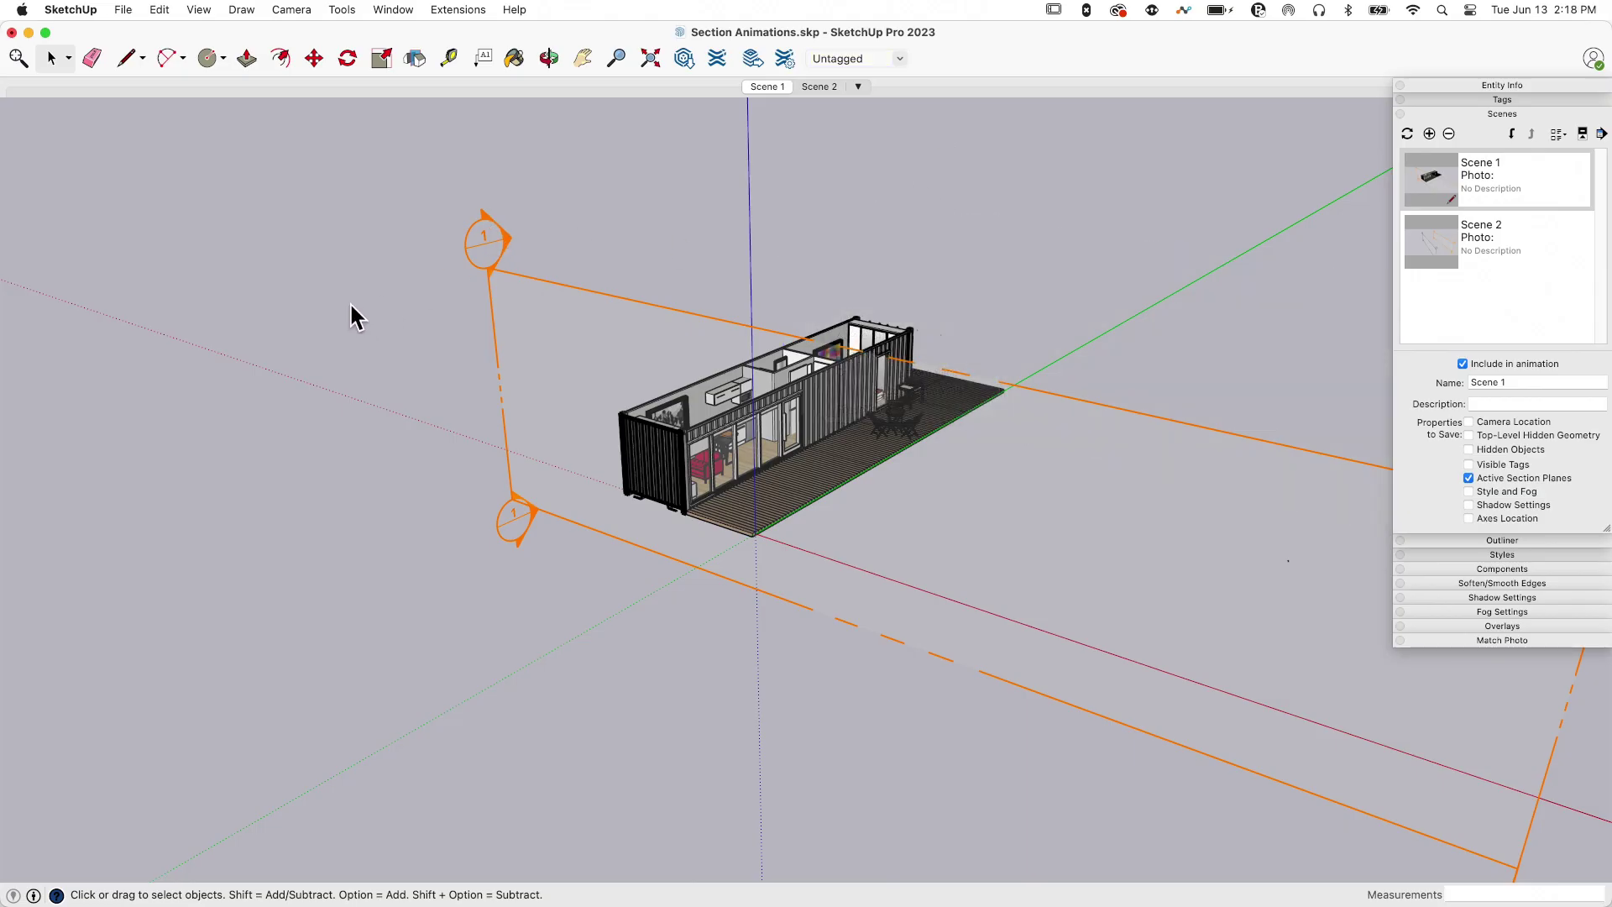
click(499, 297)
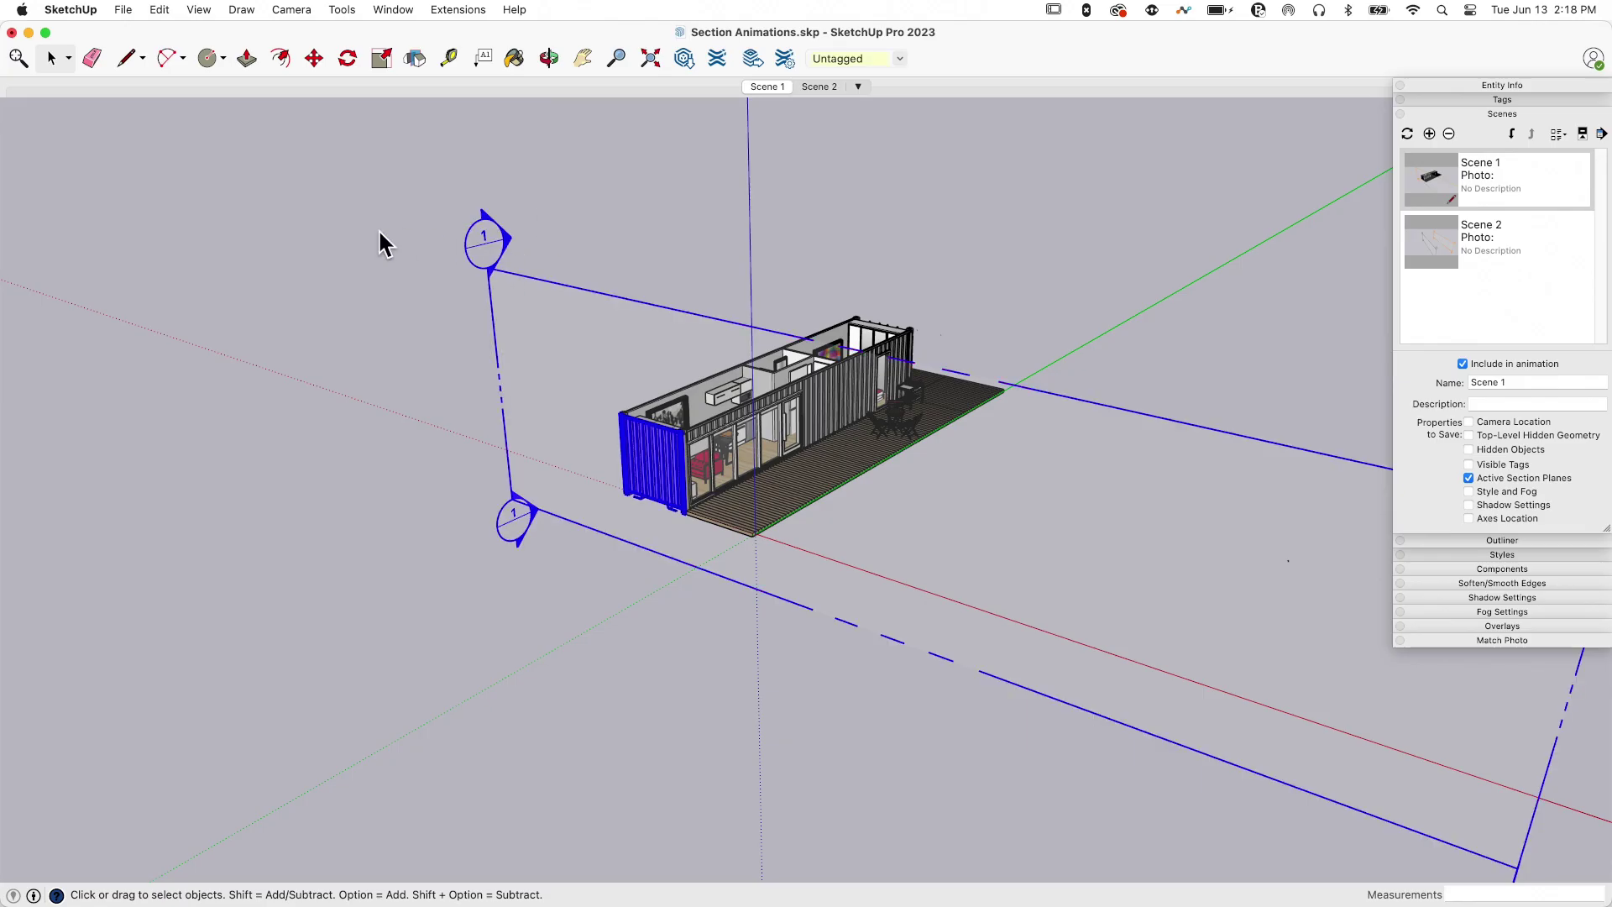
click(382, 244)
right_click(520, 318)
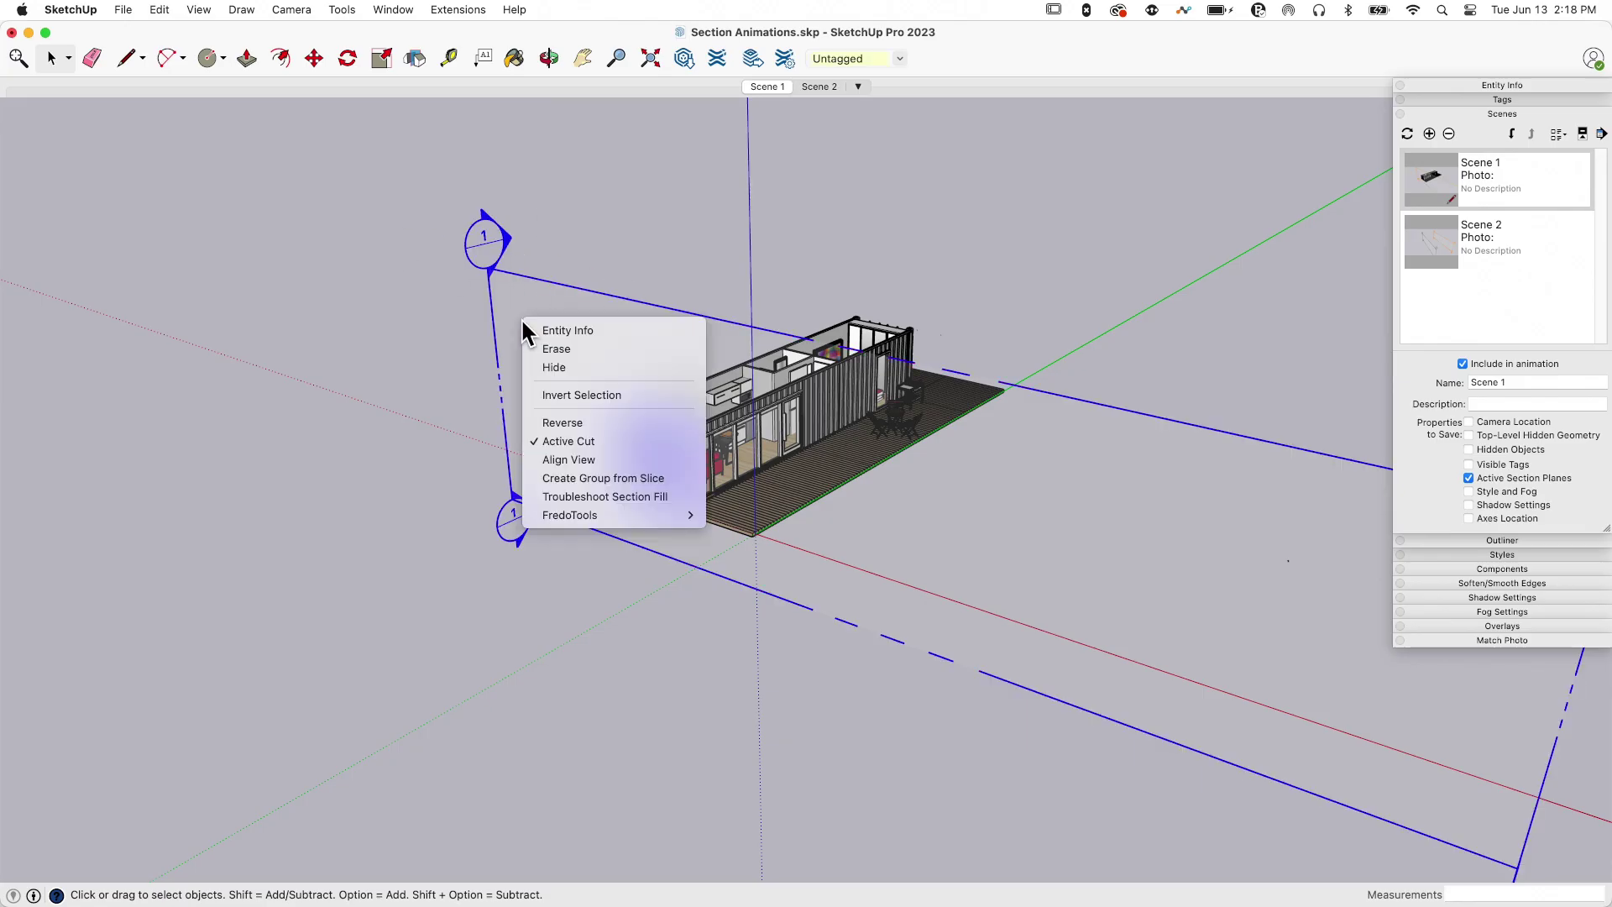
click(552, 370)
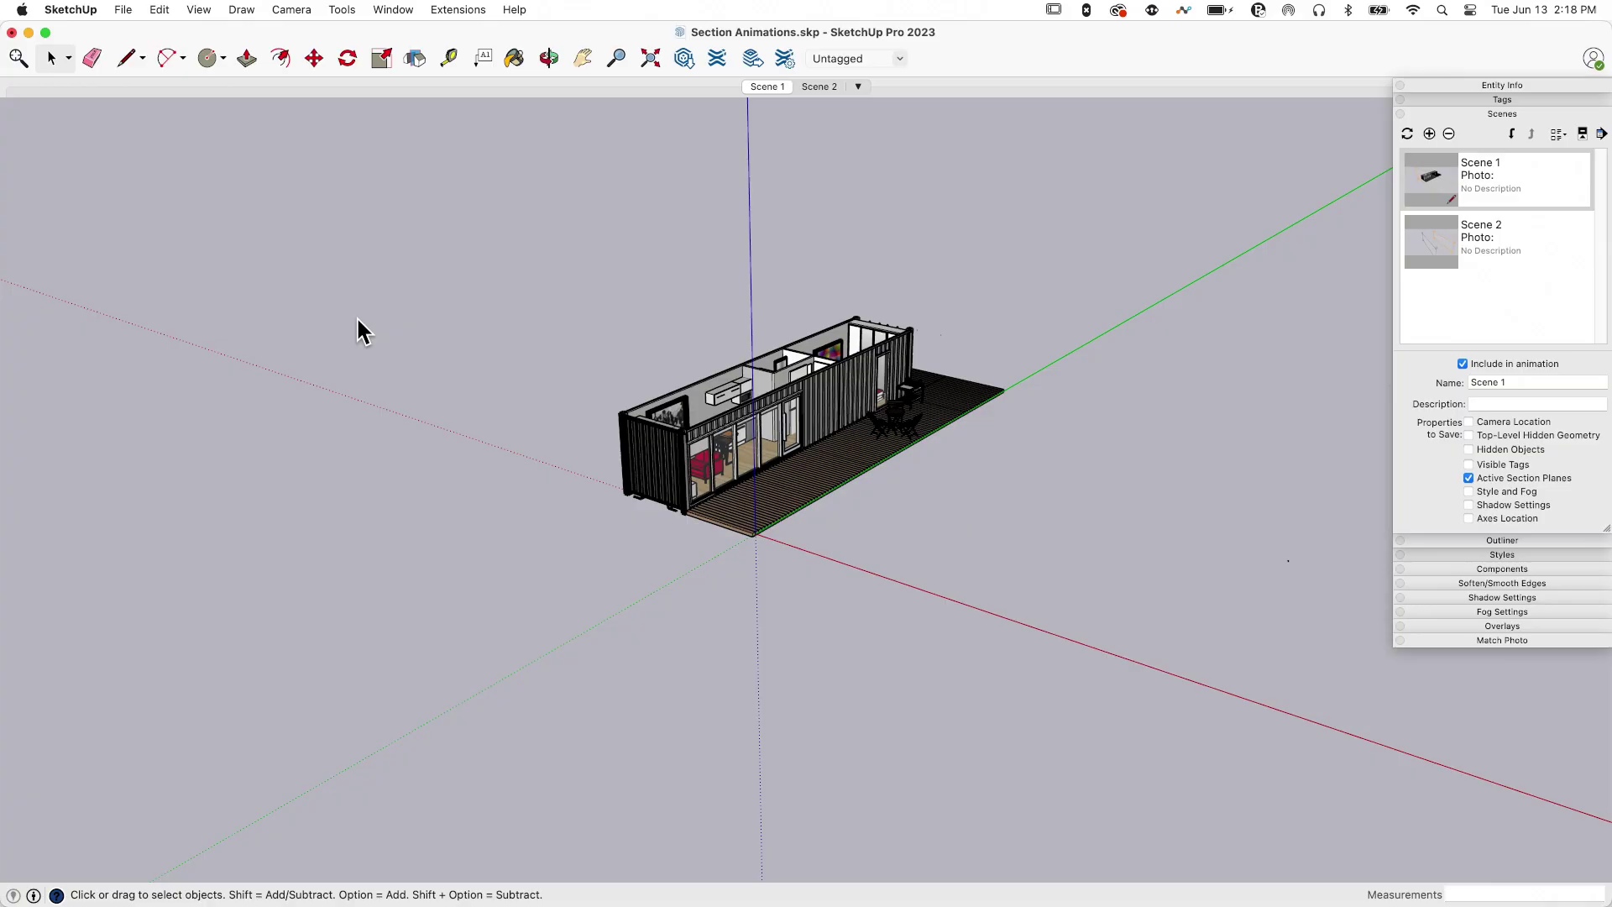
Step: Preview the cuts of Scene 2 and Scene 1 with the section planes hidden, including a close view of the glazed side and deck
click(811, 84)
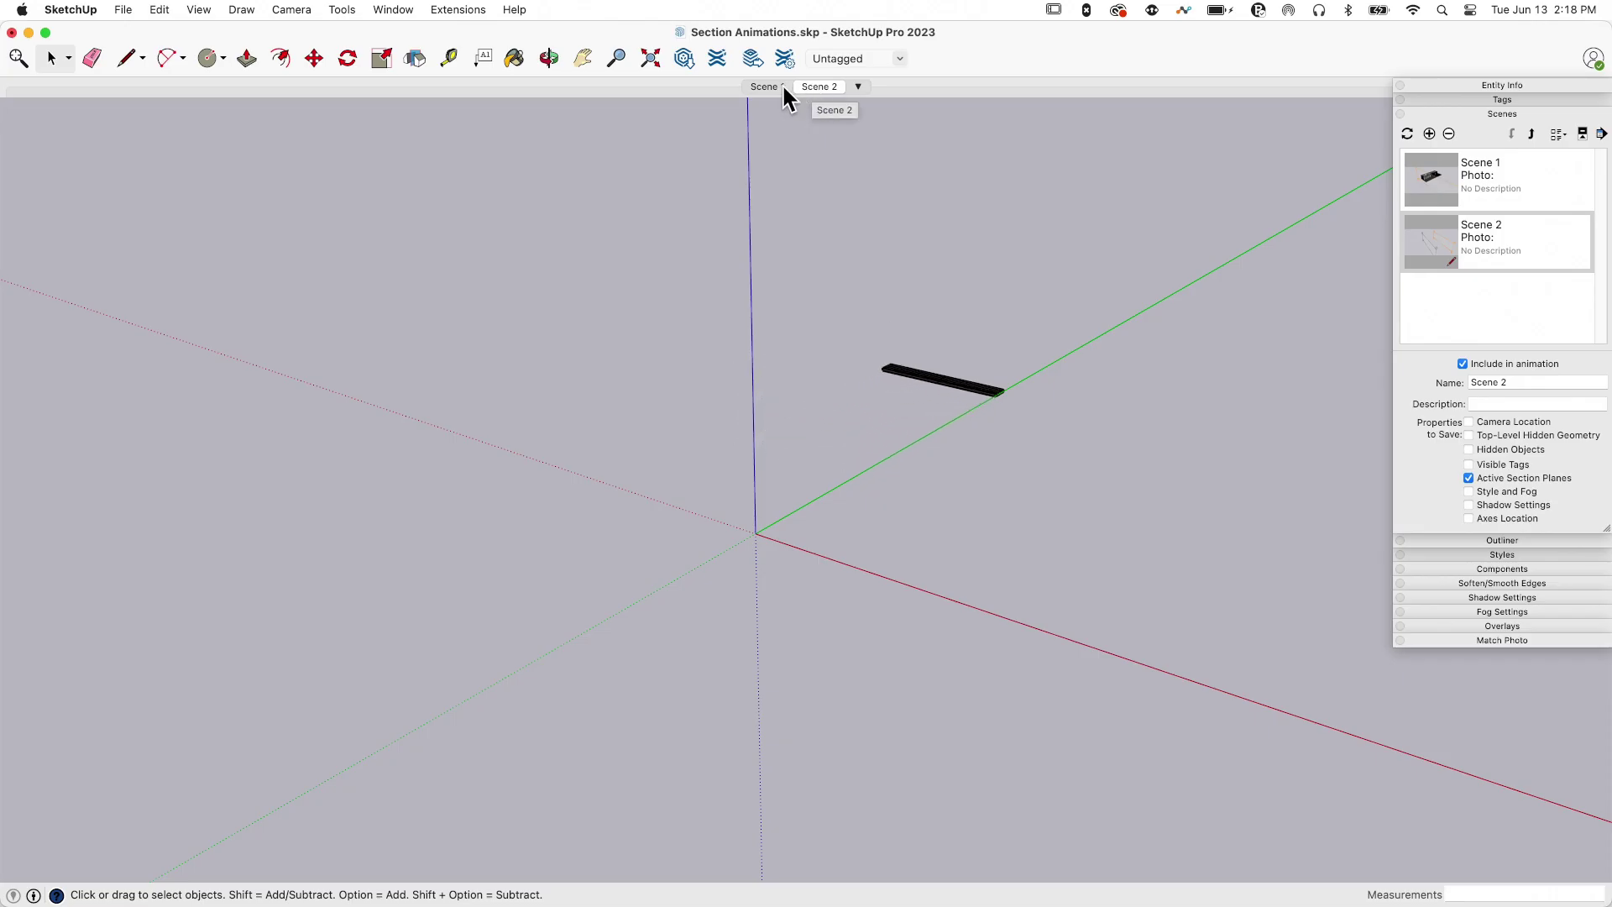
click(760, 87)
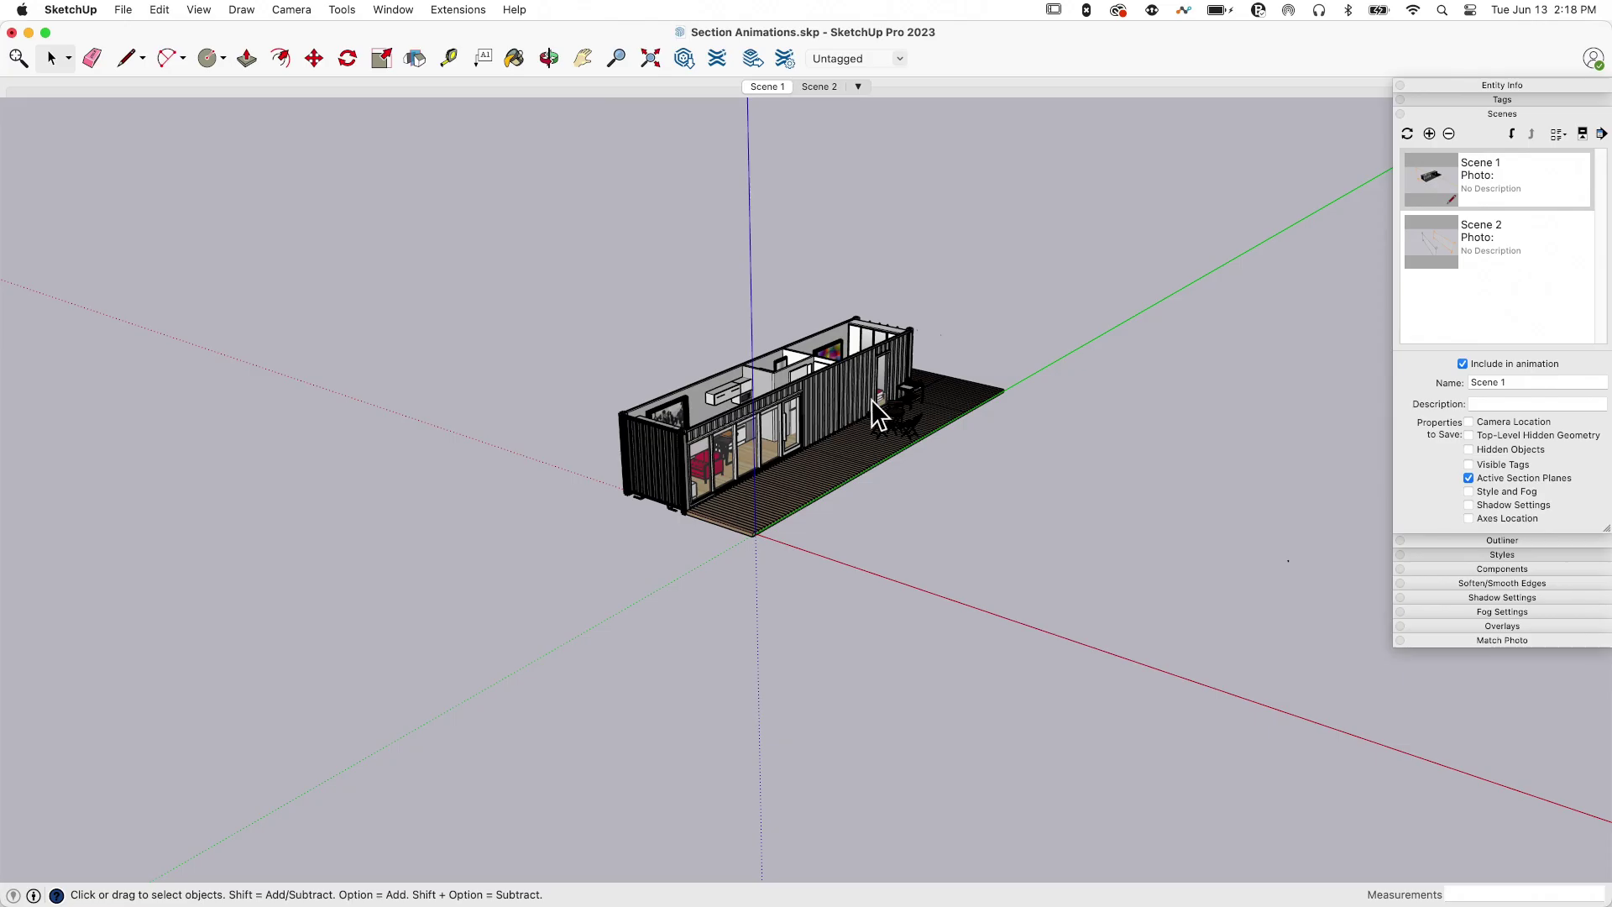
middle_drag(994, 411, 858, 472)
scroll(738, 453, up, 5)
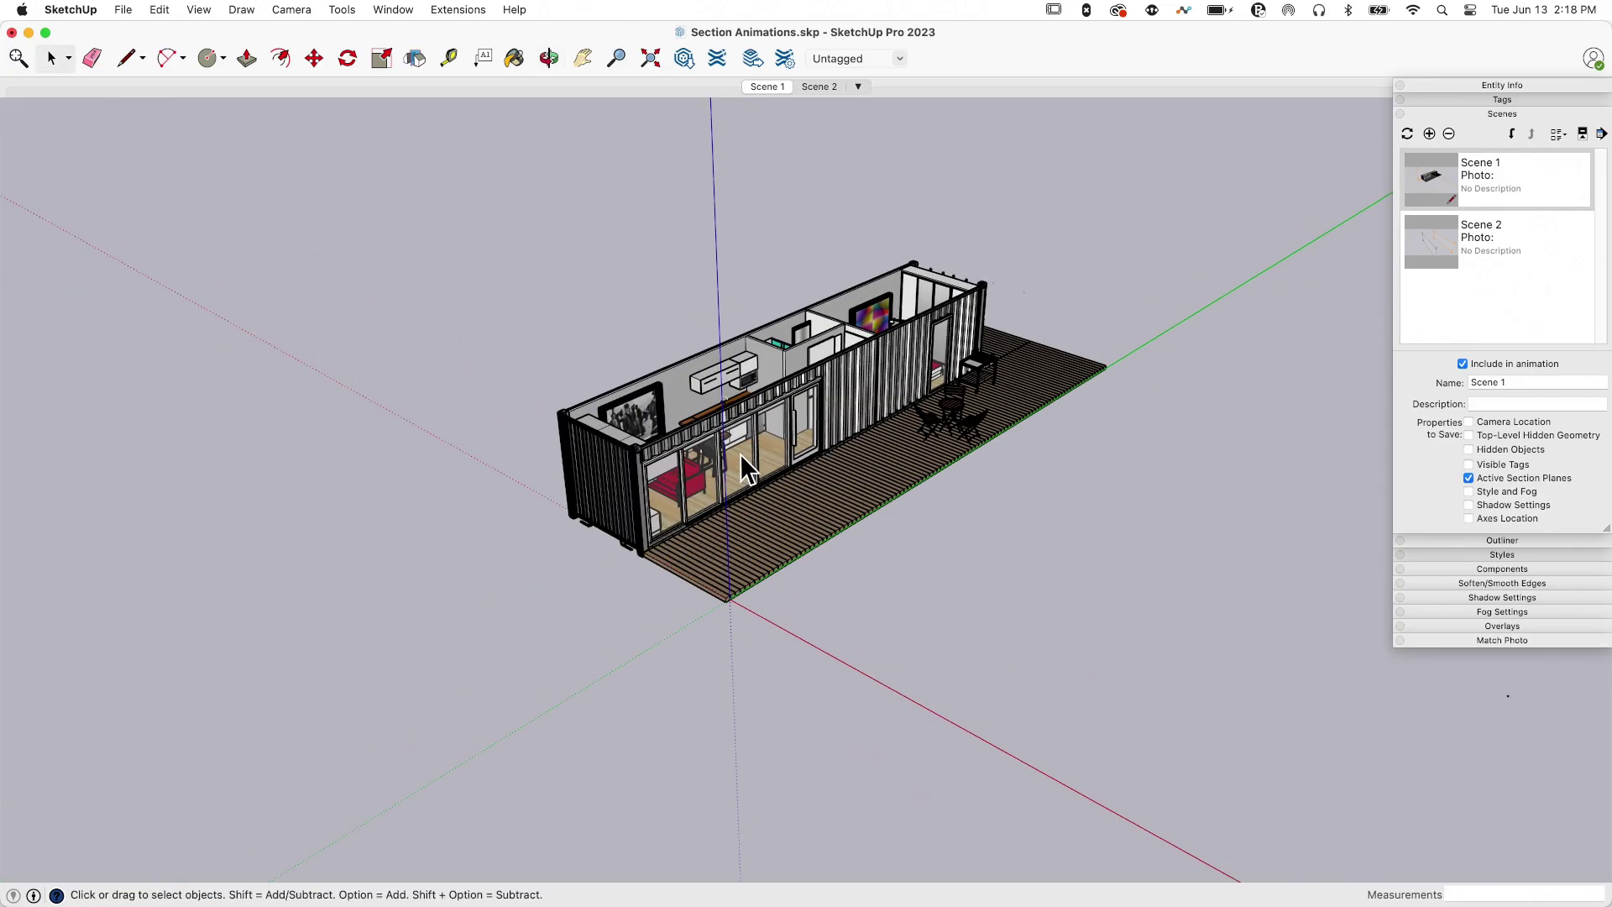
middle_drag(538, 477, 450, 577)
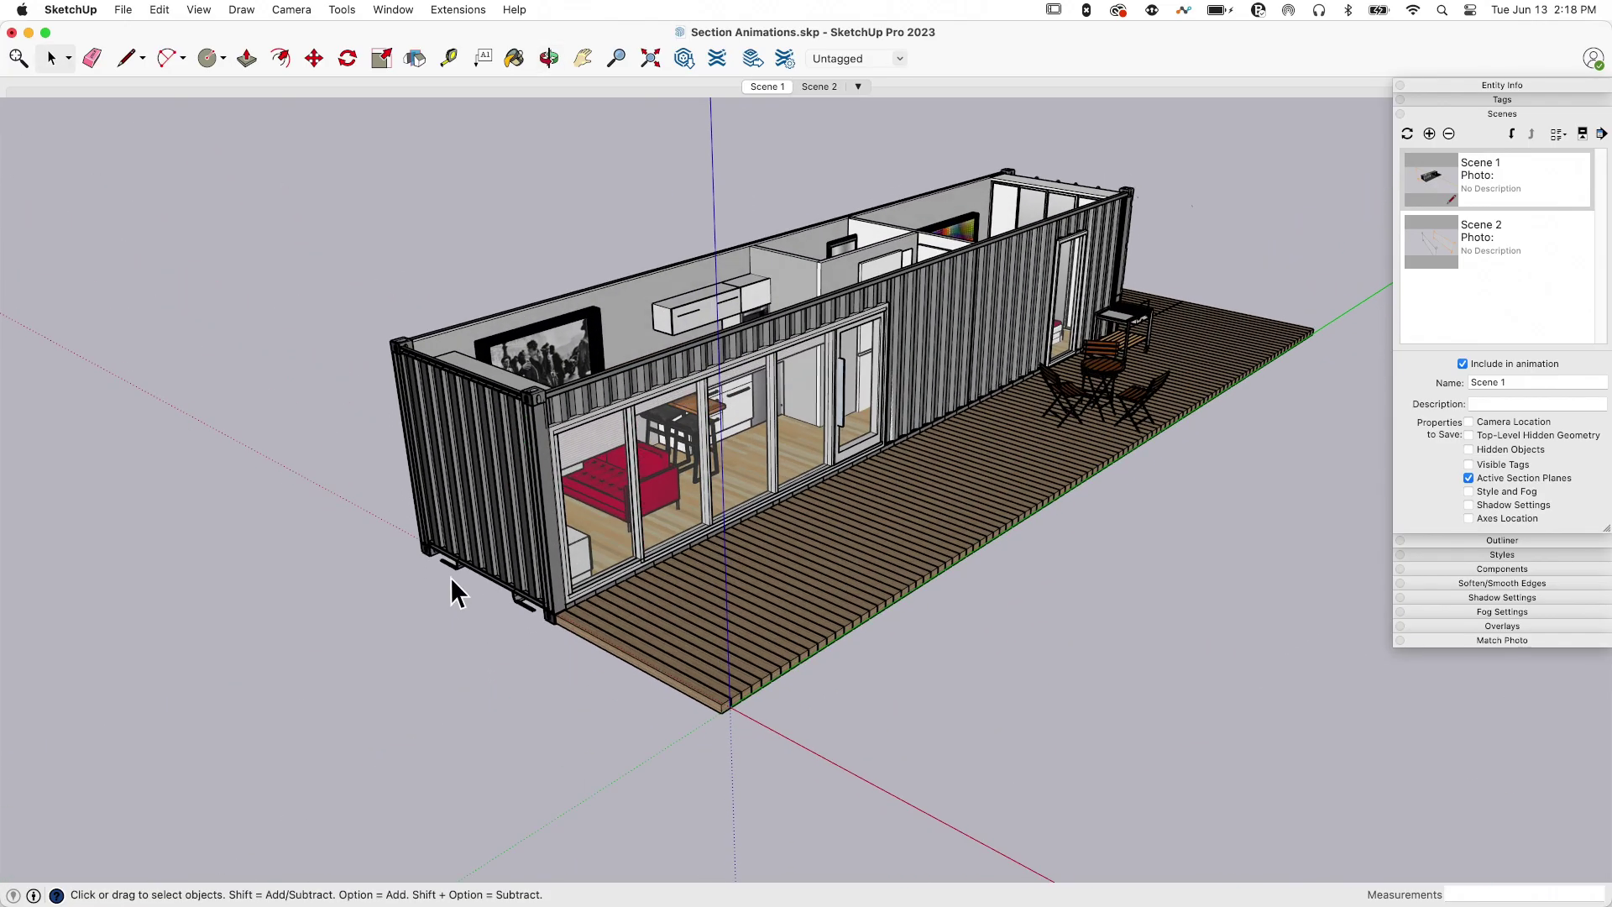
scroll(451, 577, down, 2)
scroll(753, 304, up, 3)
mouse_move(753, 304)
middle_down()
mouse_move(541, 646)
mouse_move(504, 665)
middle_up()
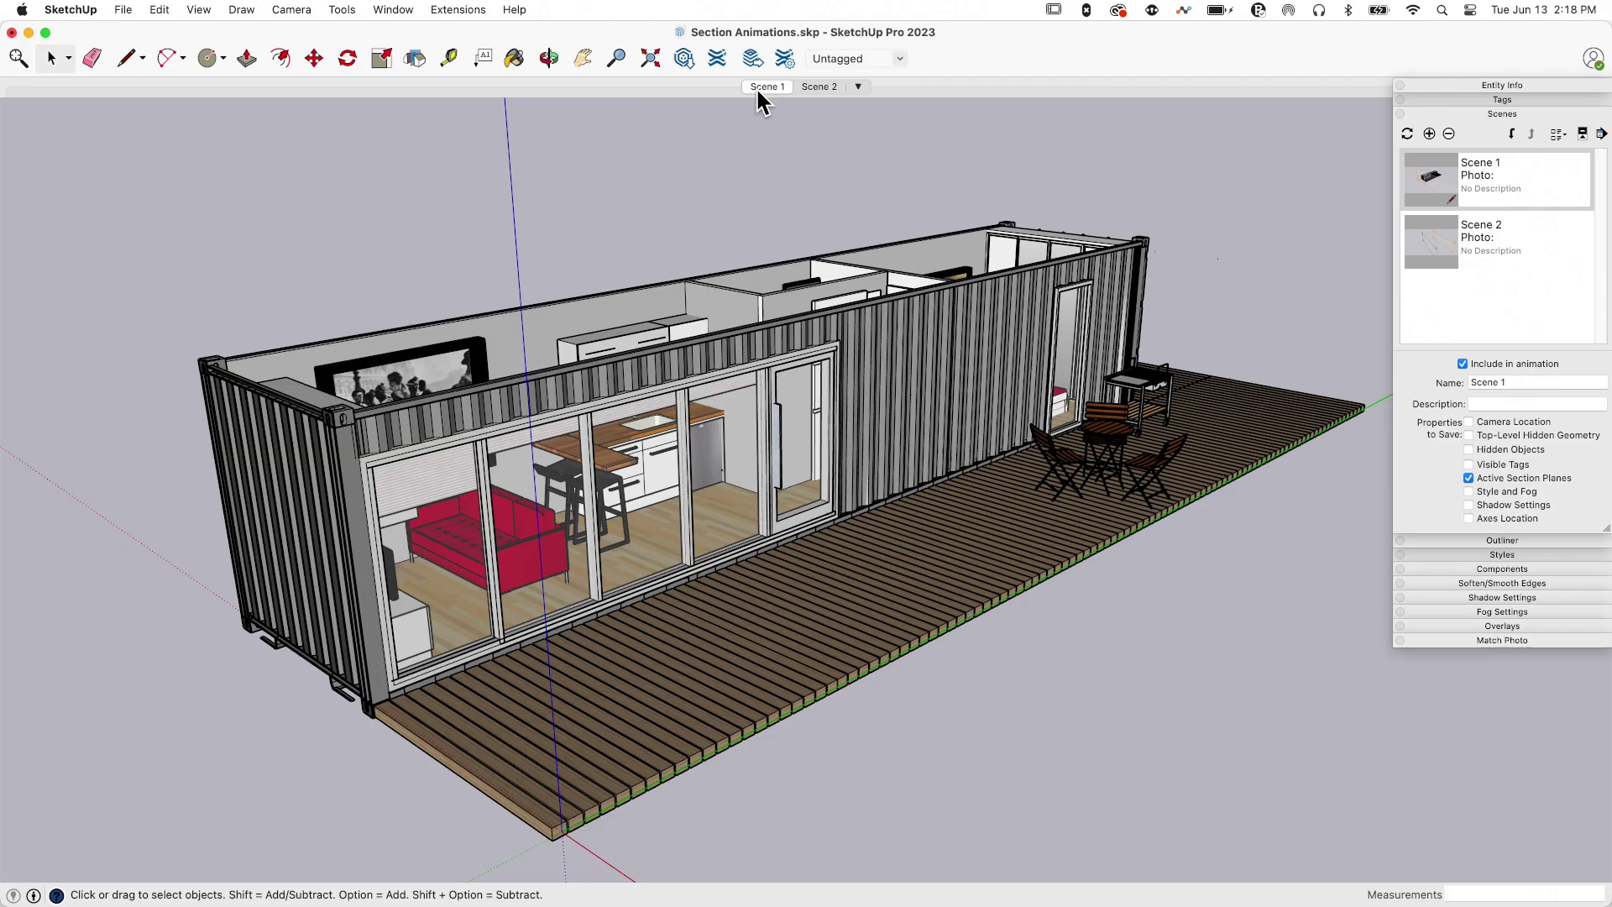
click(813, 85)
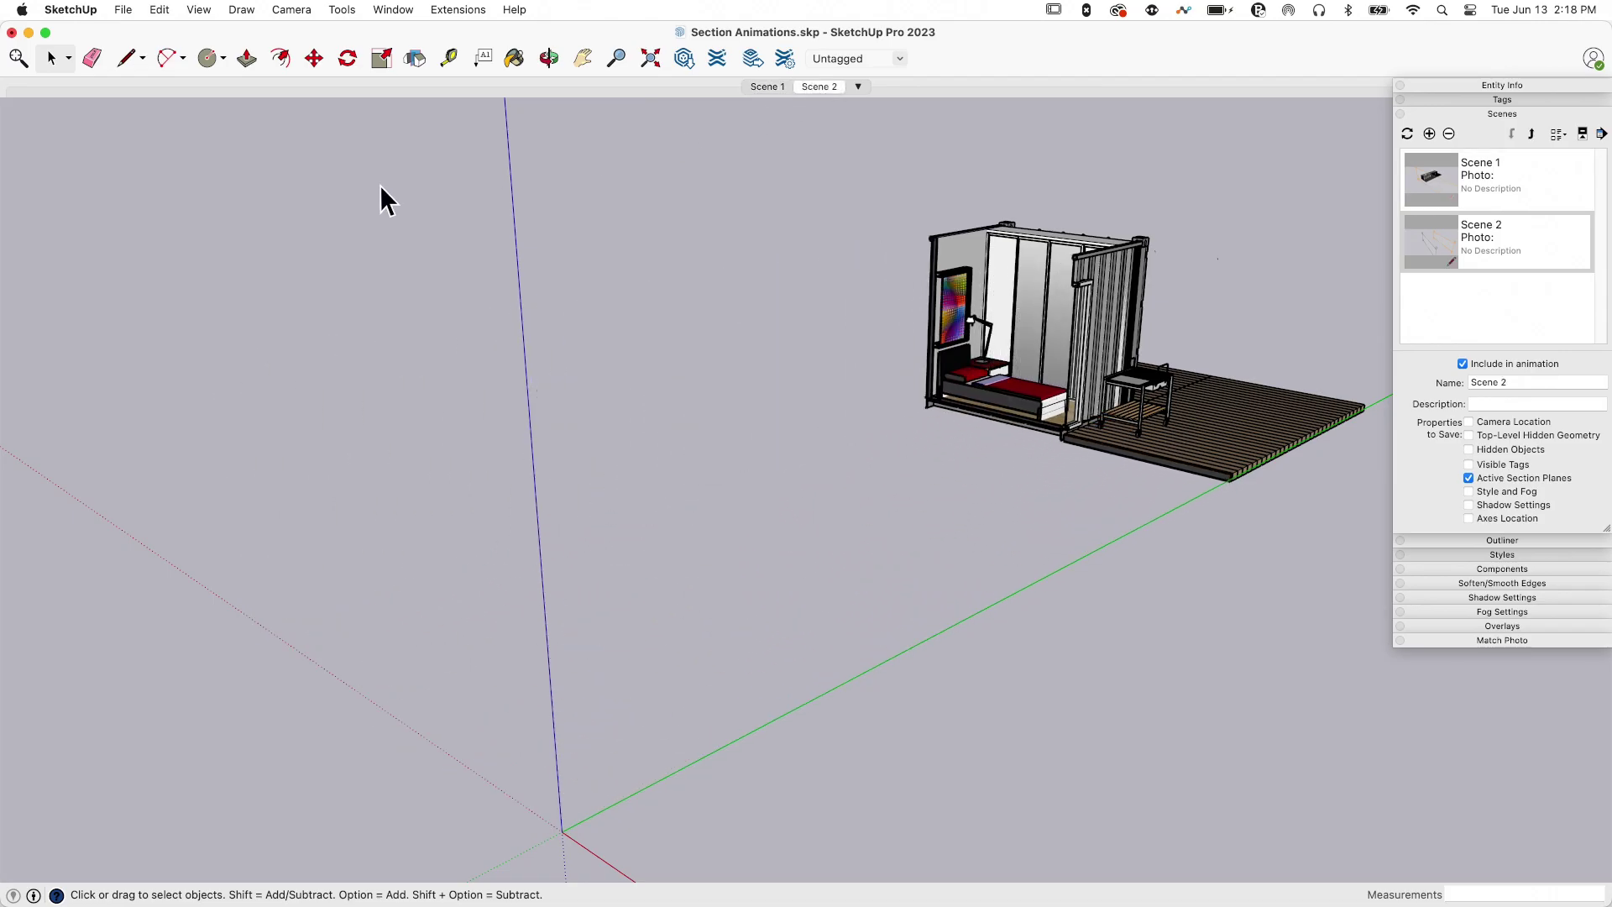
click(761, 86)
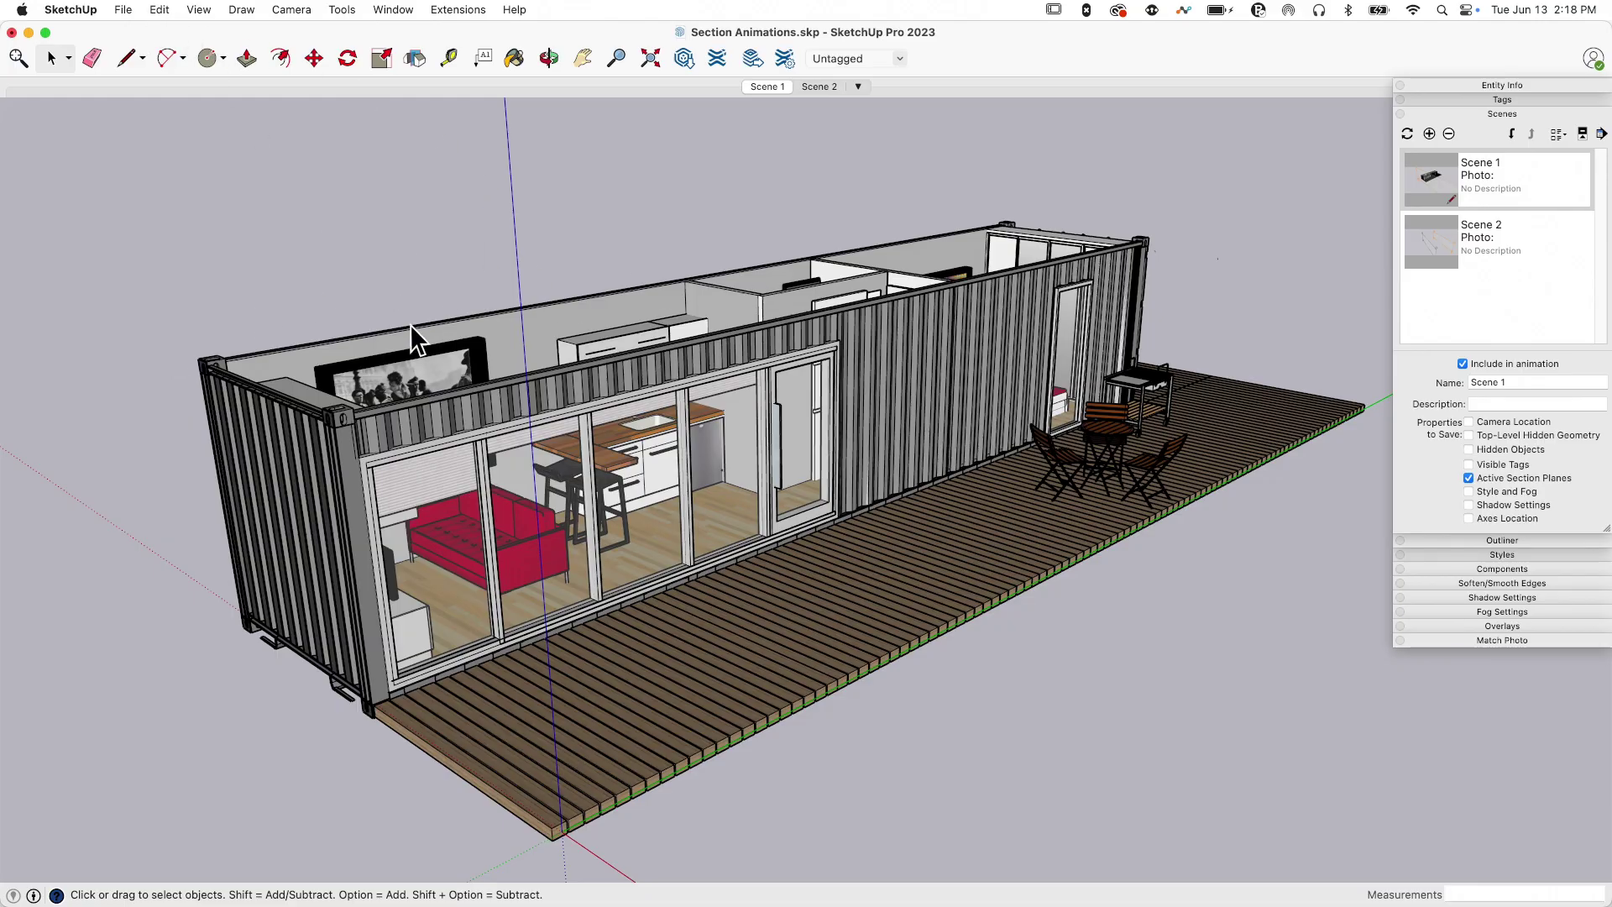
Step: Set the scene transition time to 8 seconds in the animation settings
click(199, 9)
mouse_move(252, 377)
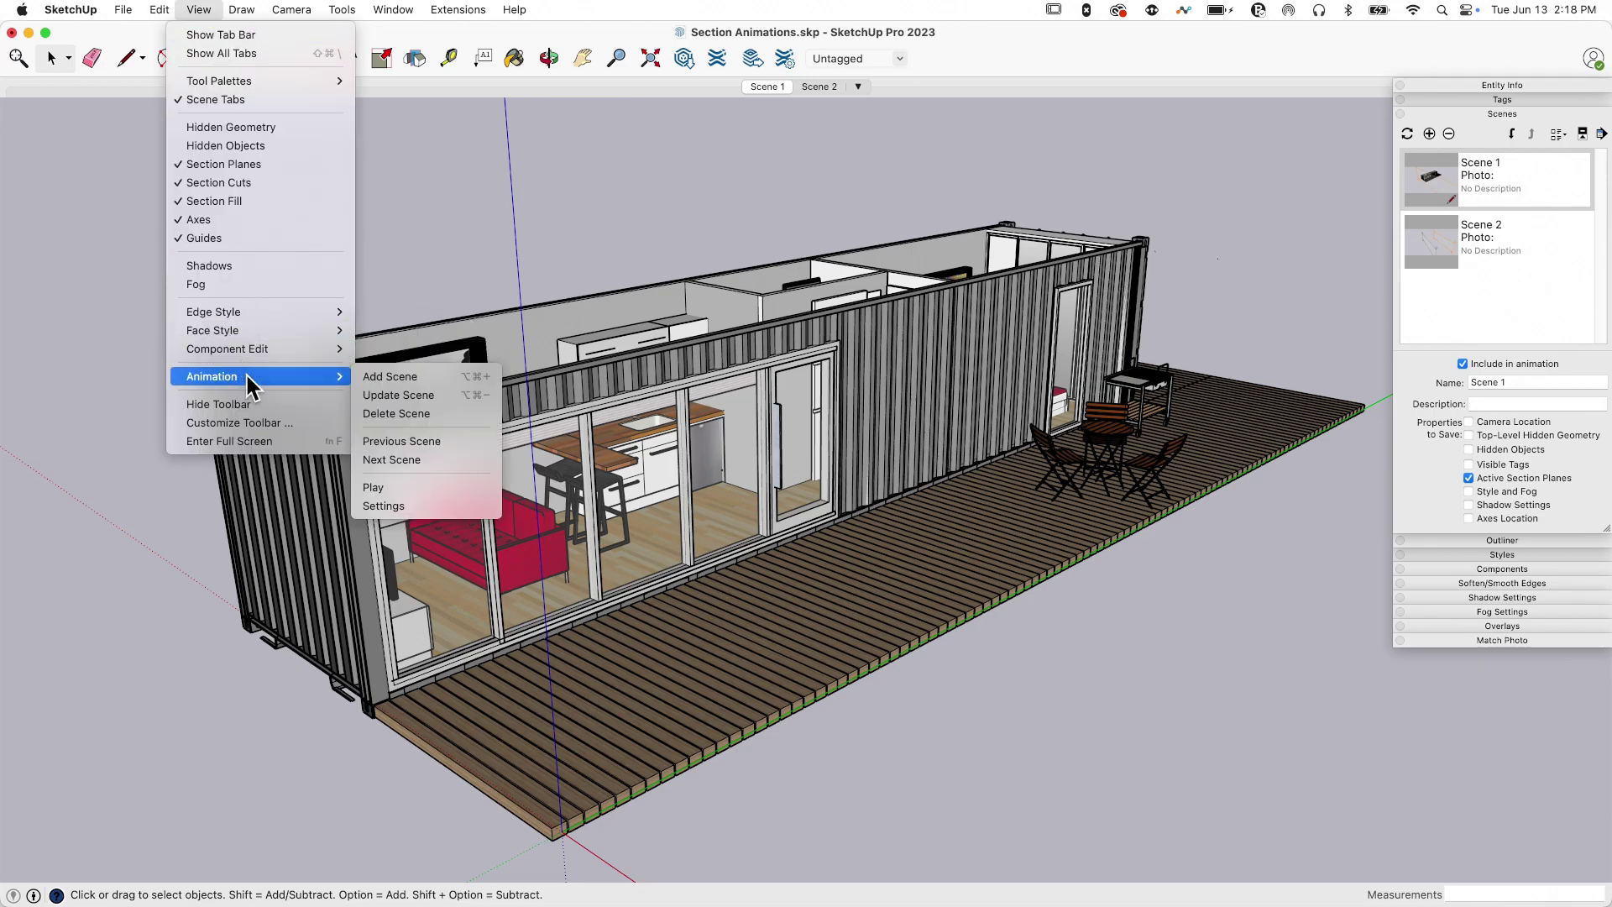
click(416, 506)
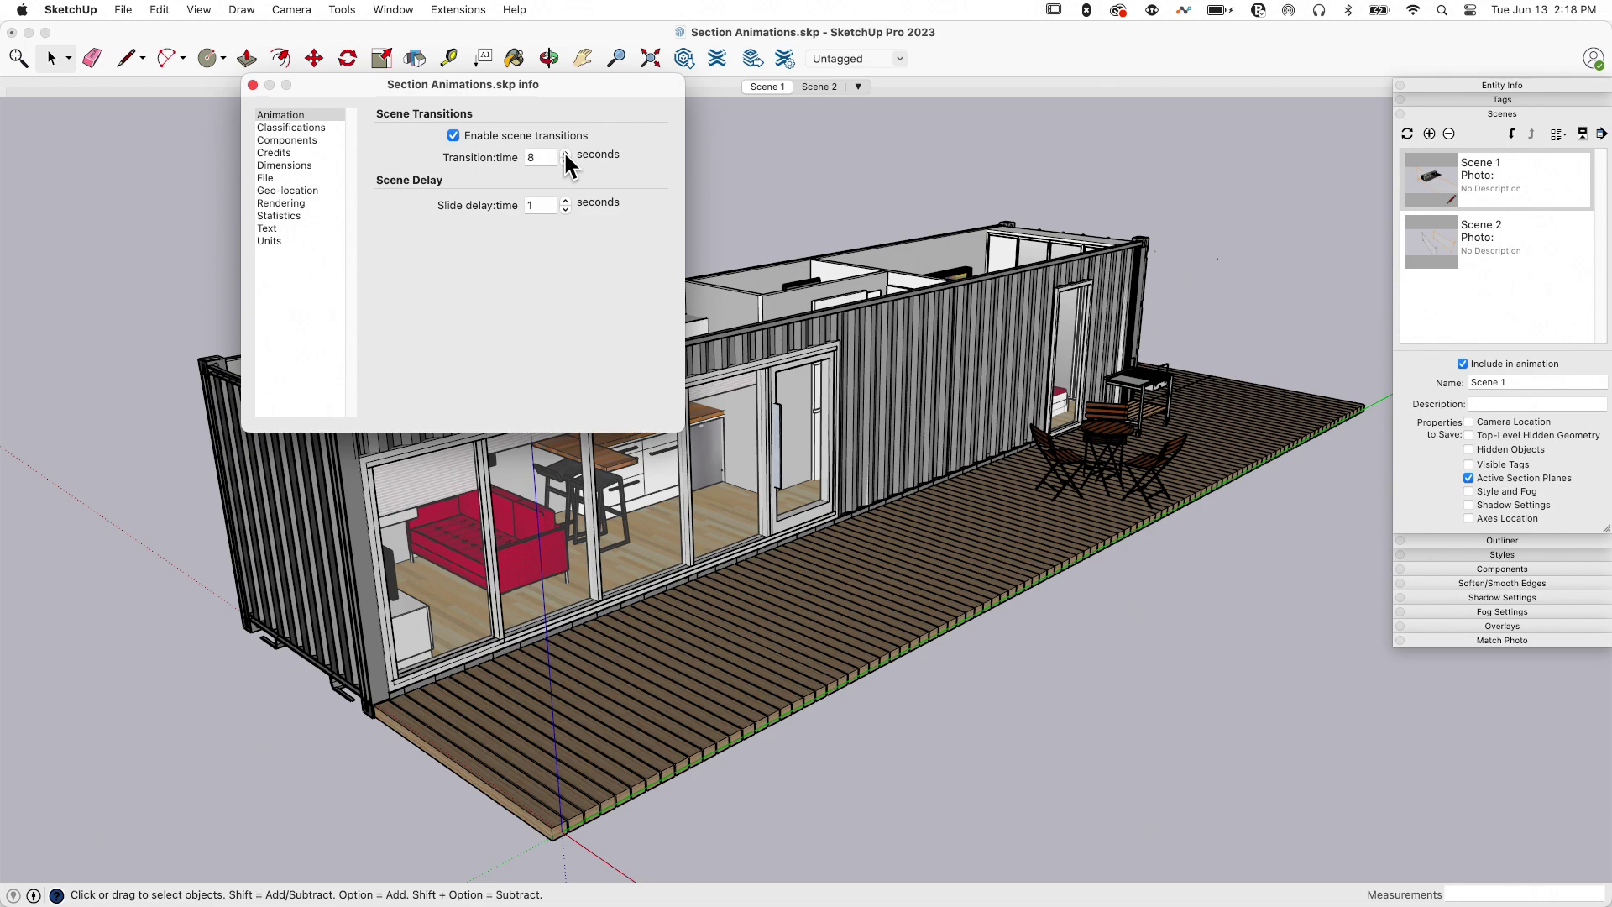
click(253, 84)
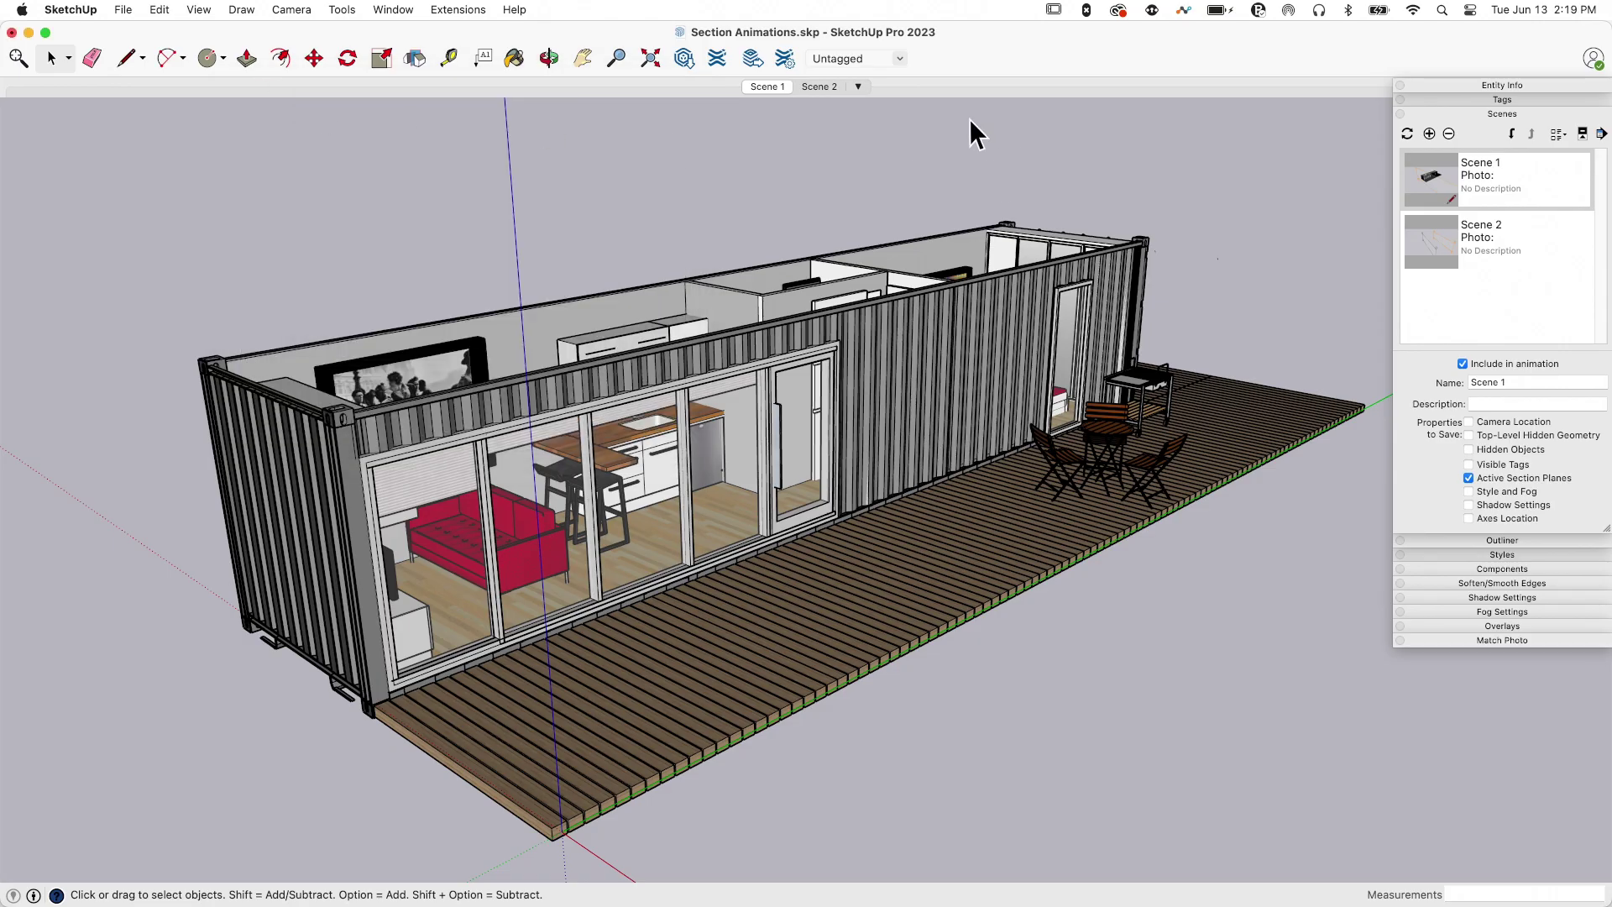
Step: Play the 8-second section transition back and forth between Scene 2 and Scene 1
click(819, 86)
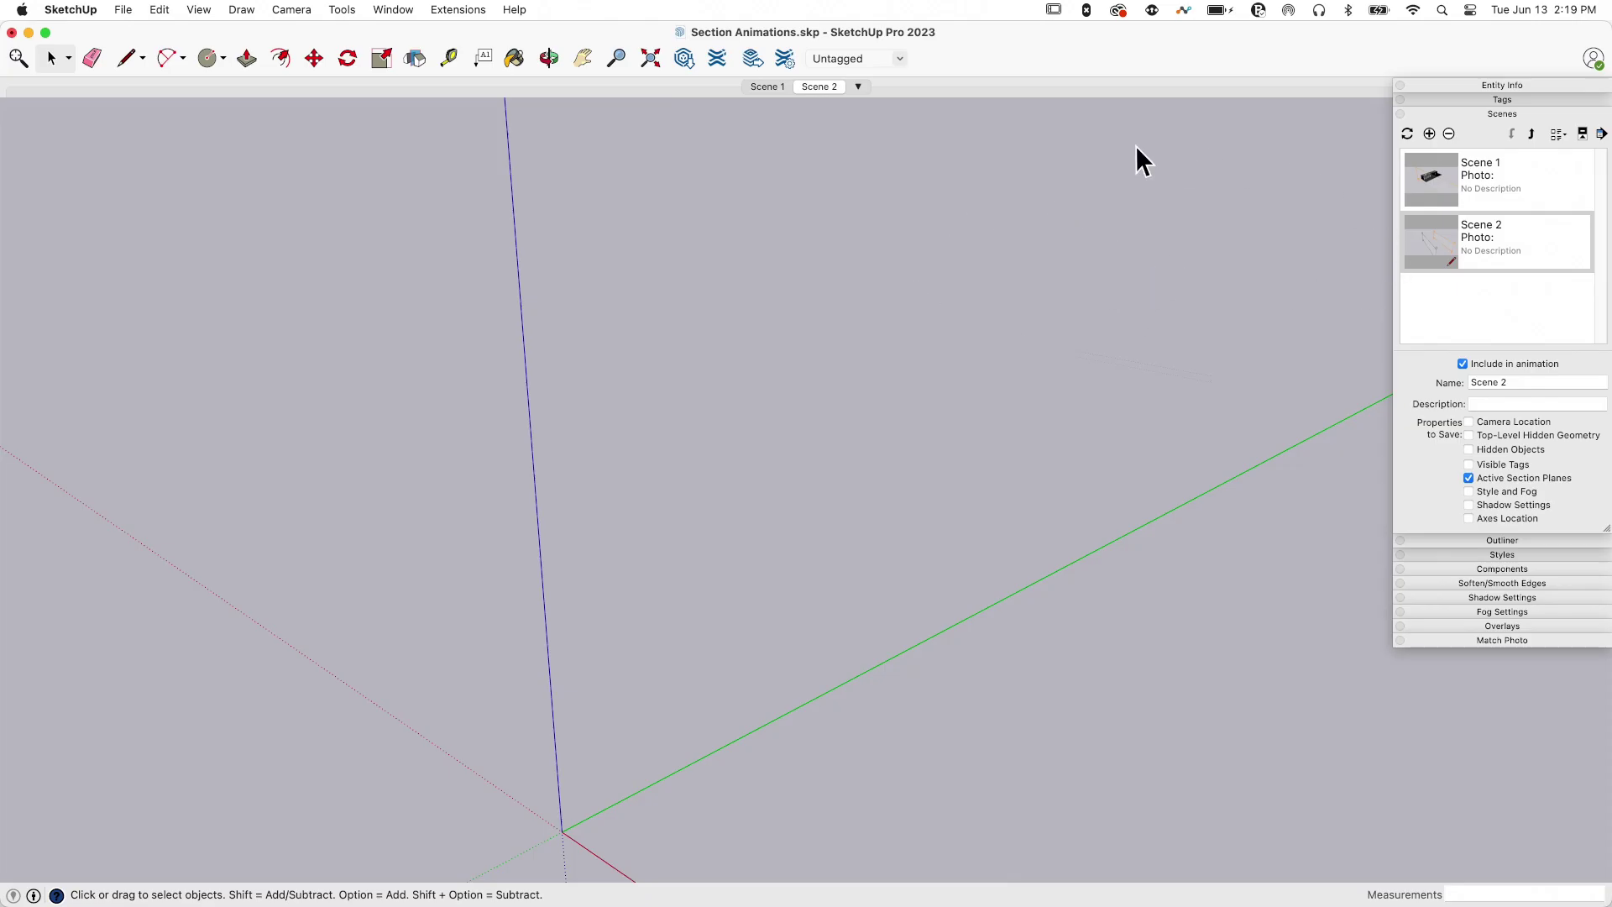
click(768, 86)
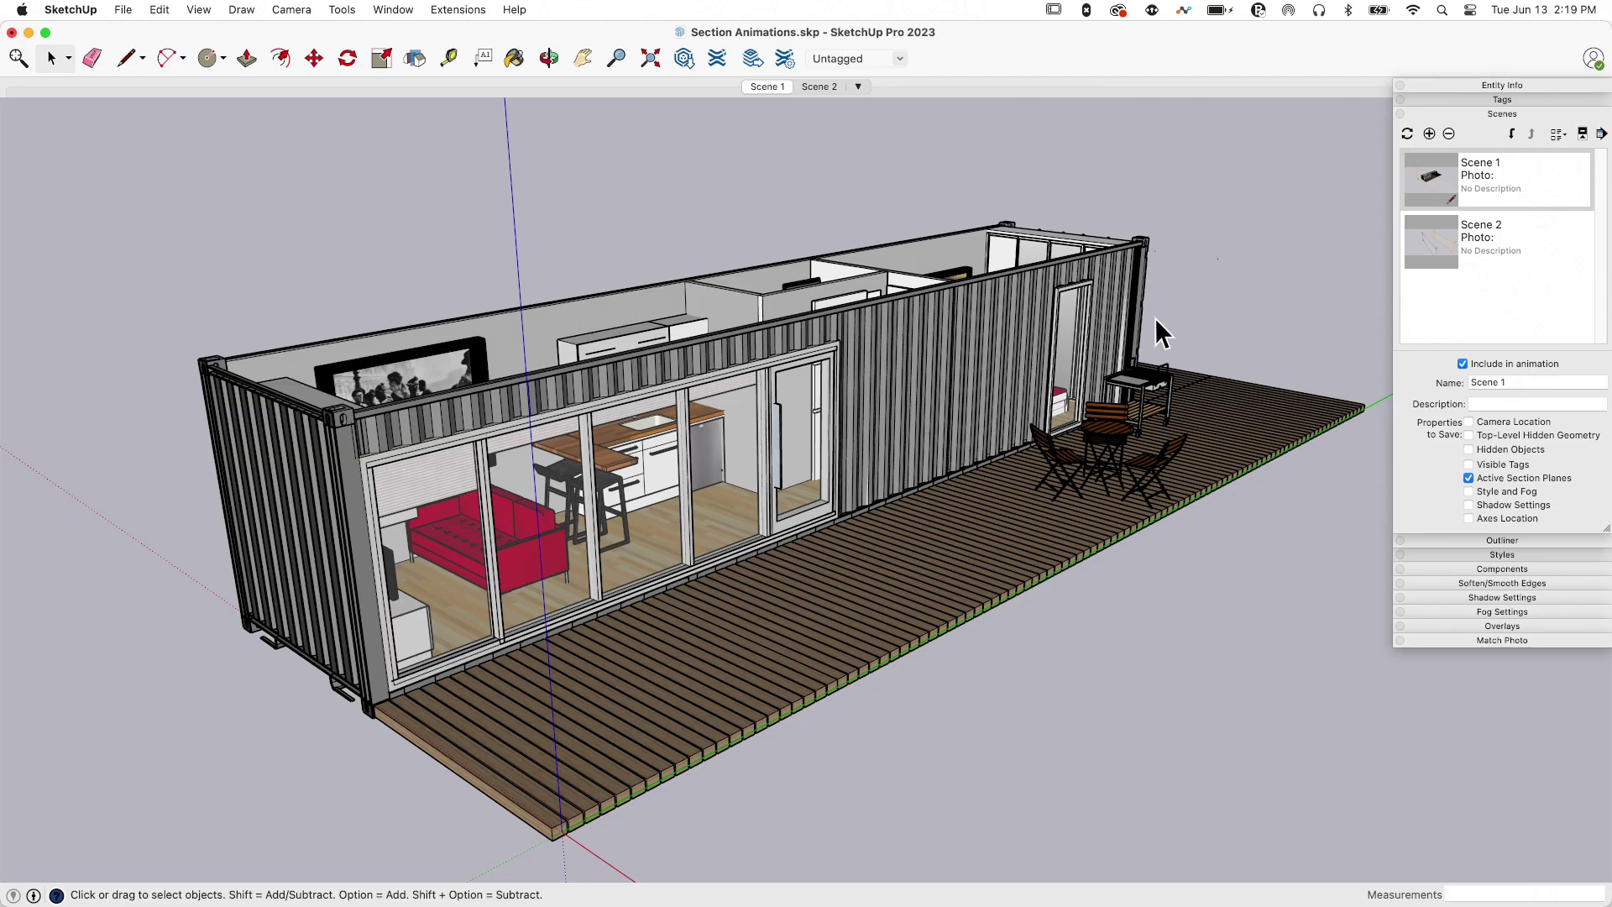
click(835, 88)
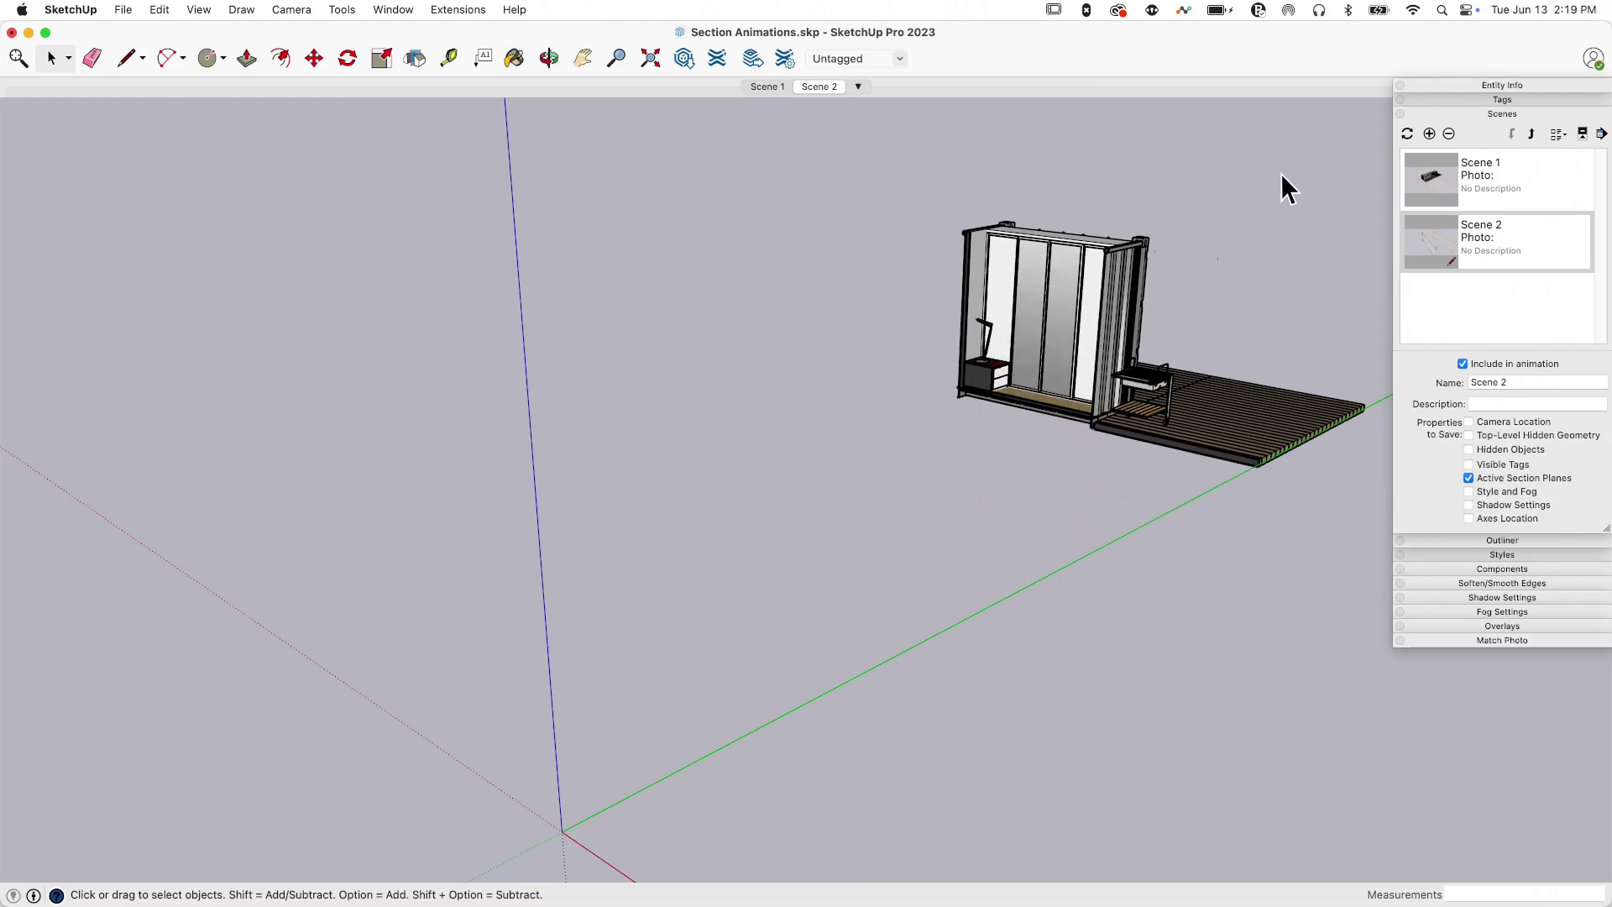
click(761, 86)
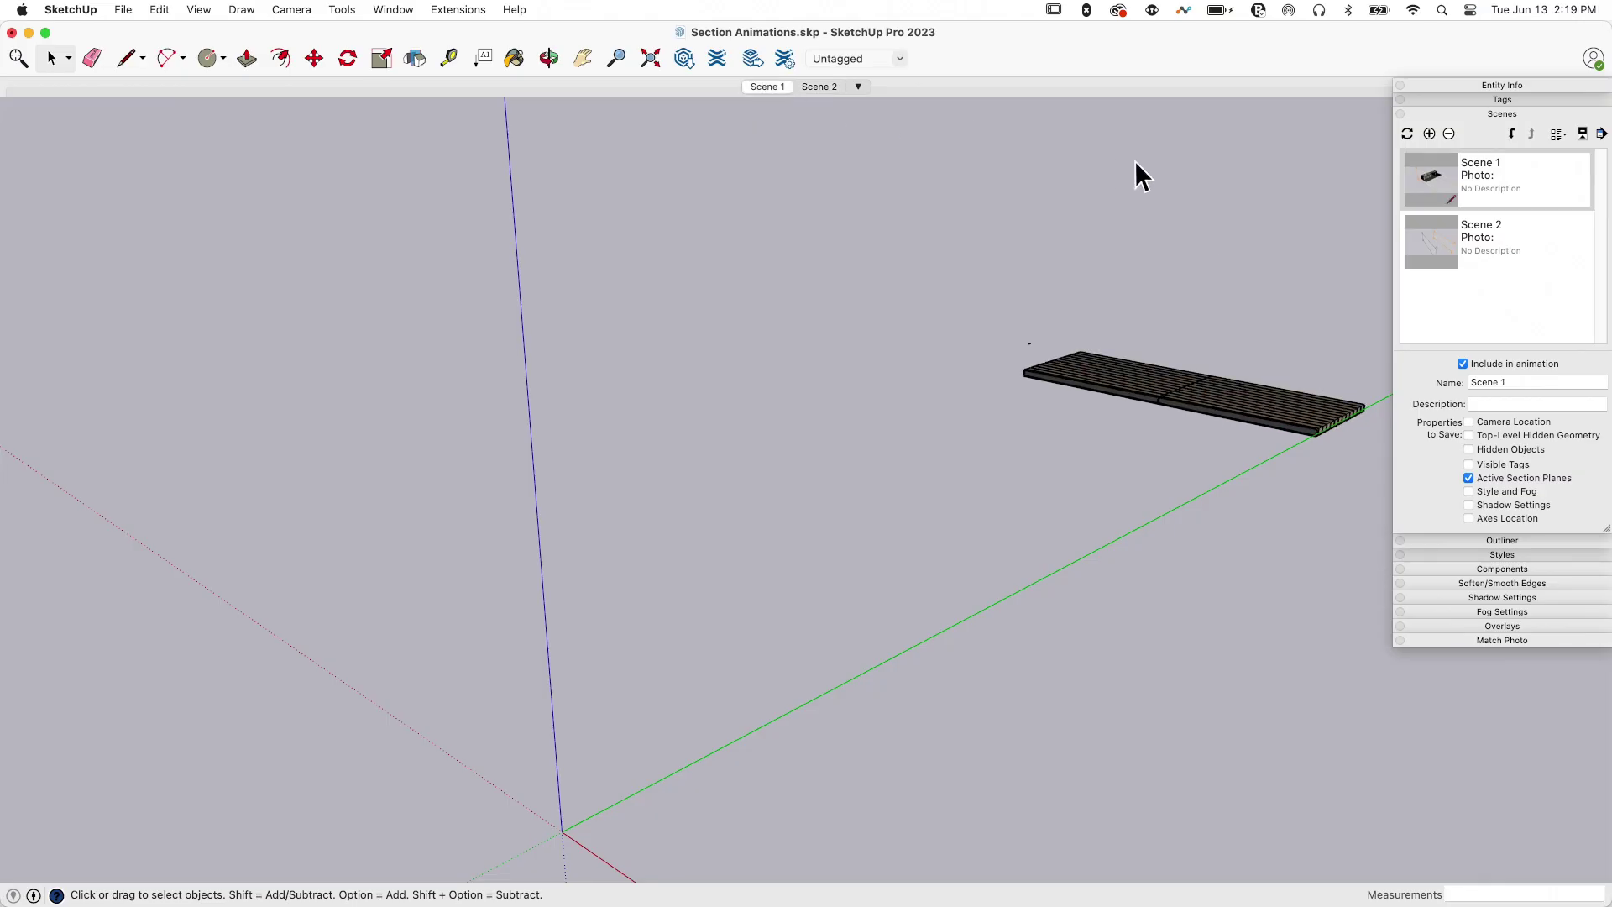